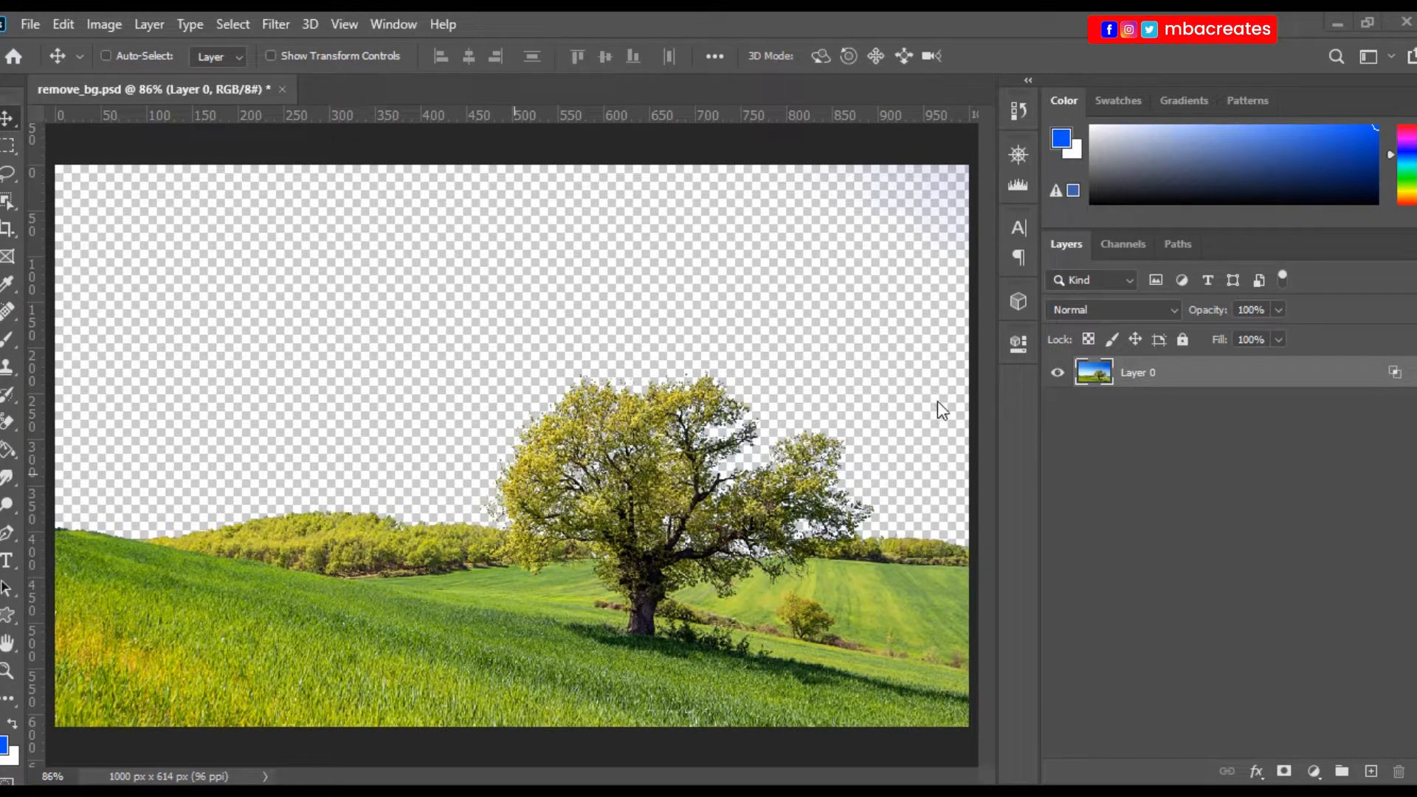
Add a new layer beneath Layer 0 and fill it with the solid blue foreground colour 0054ff
click(1371, 771)
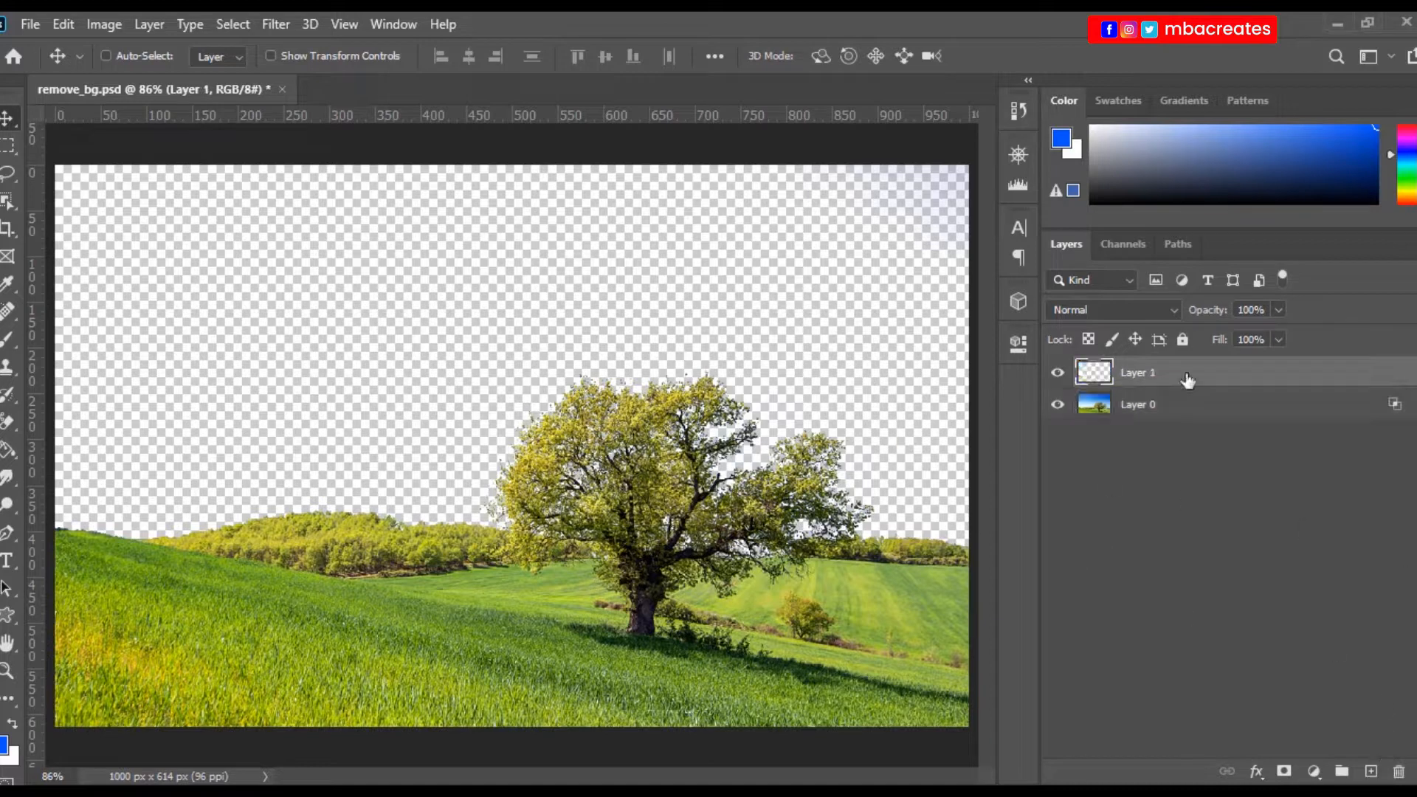
drag(1188, 380, 1180, 450)
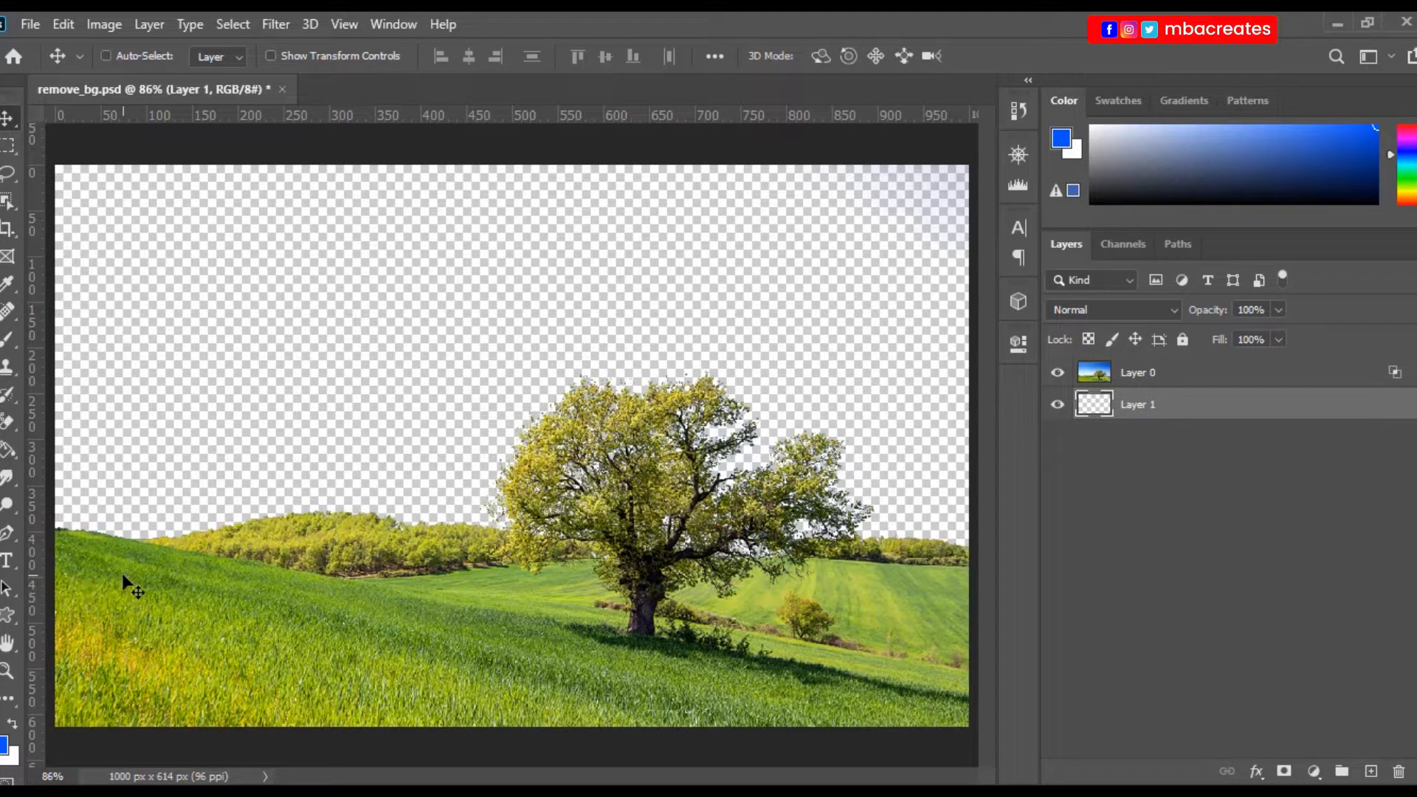
click(6, 747)
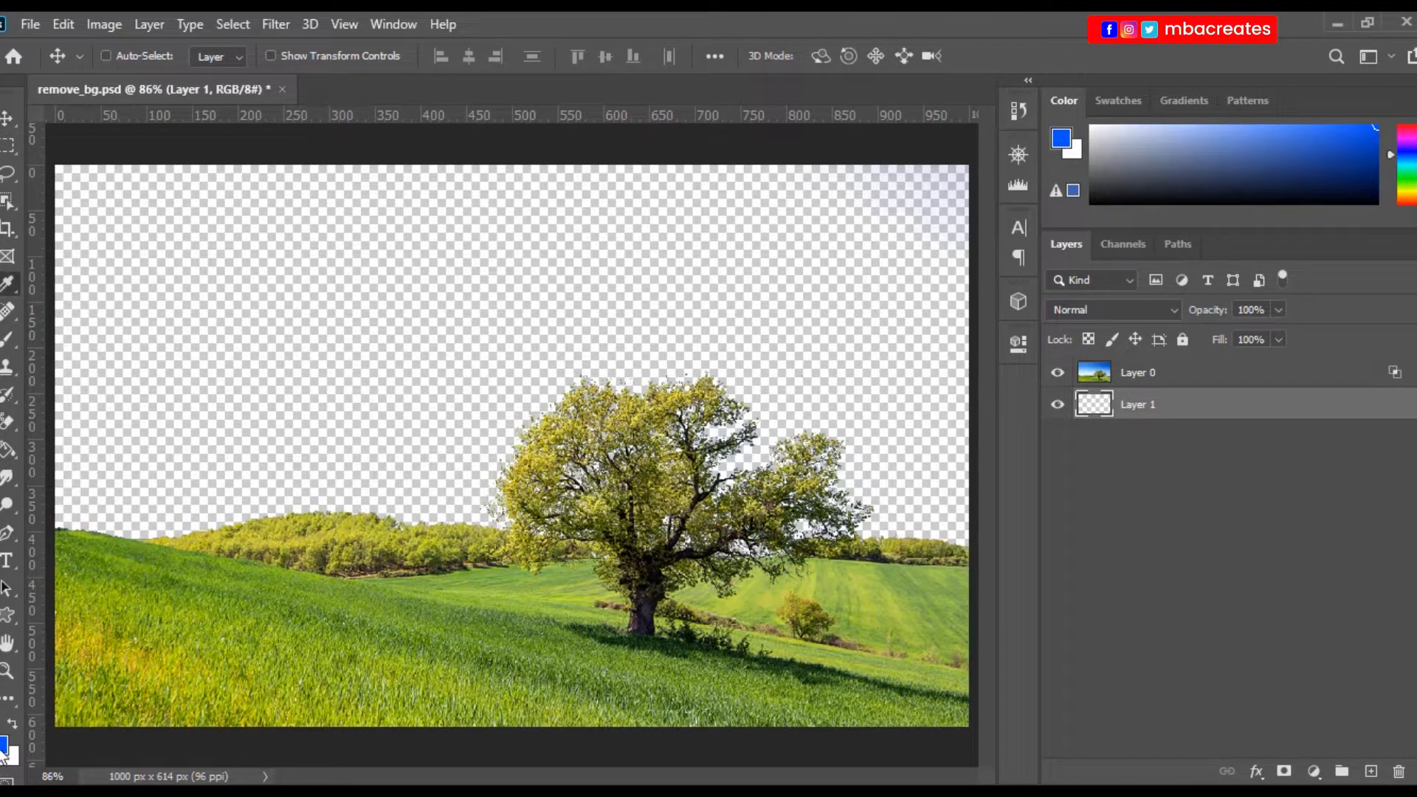
click(1055, 584)
text(1854ce)
drag(925, 294, 953, 236)
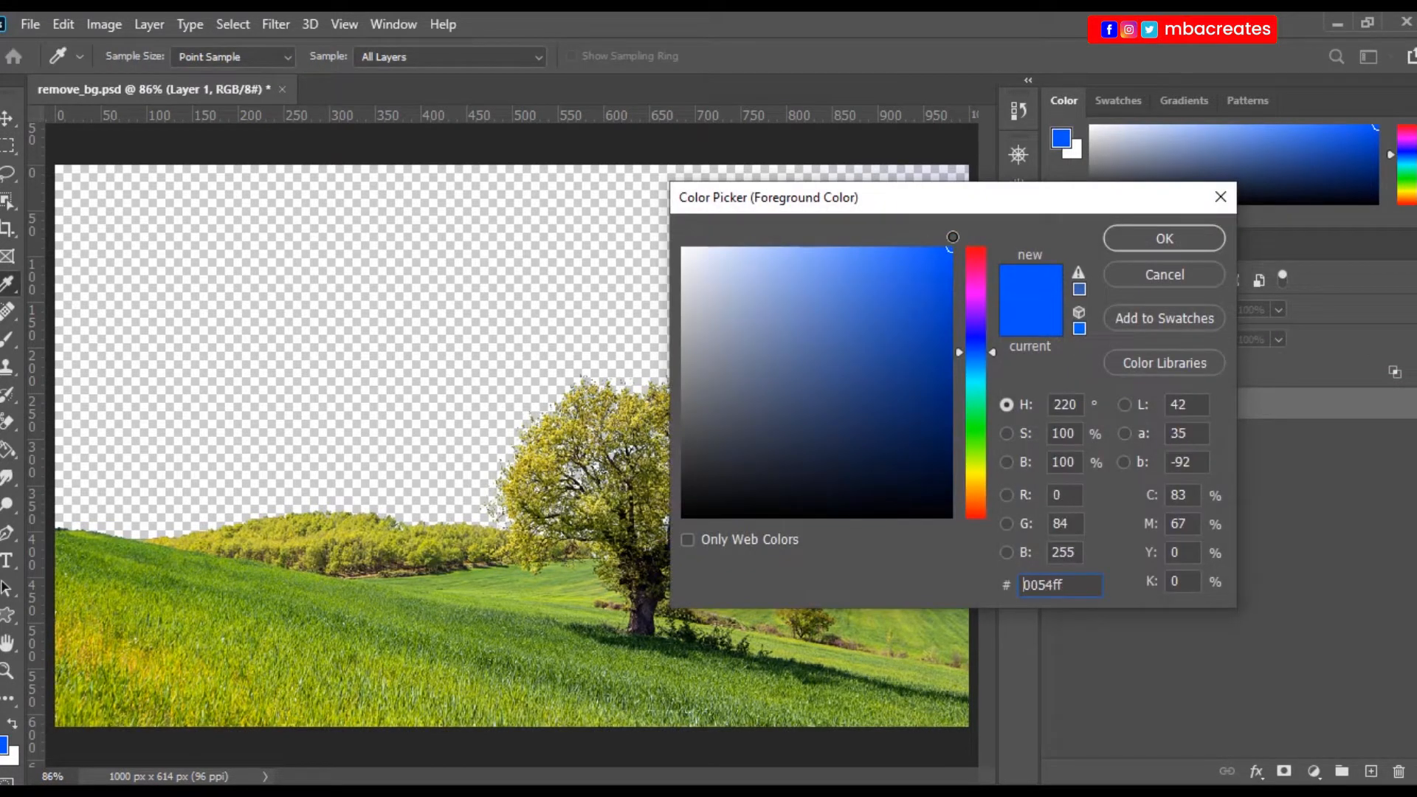
click(1139, 237)
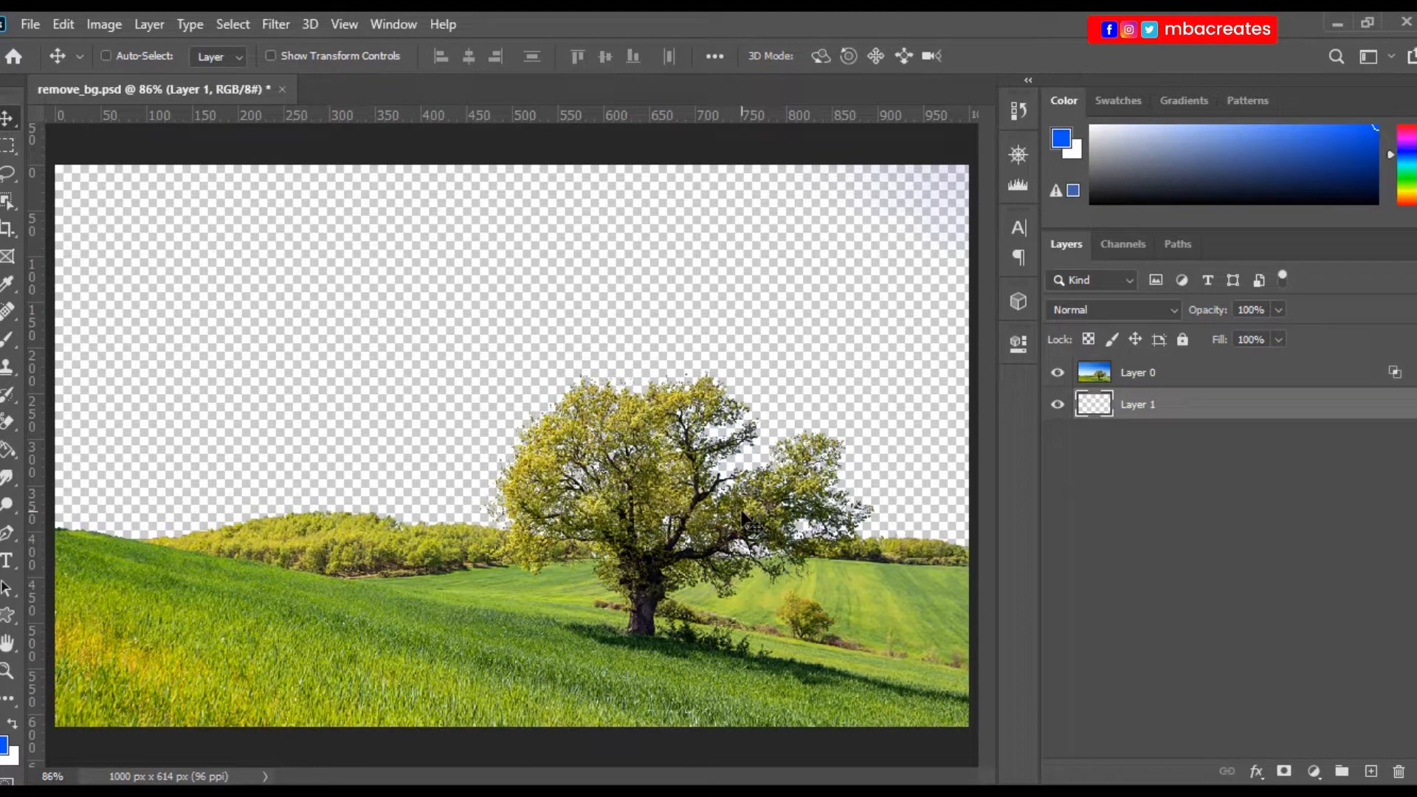
key(shift+F5)
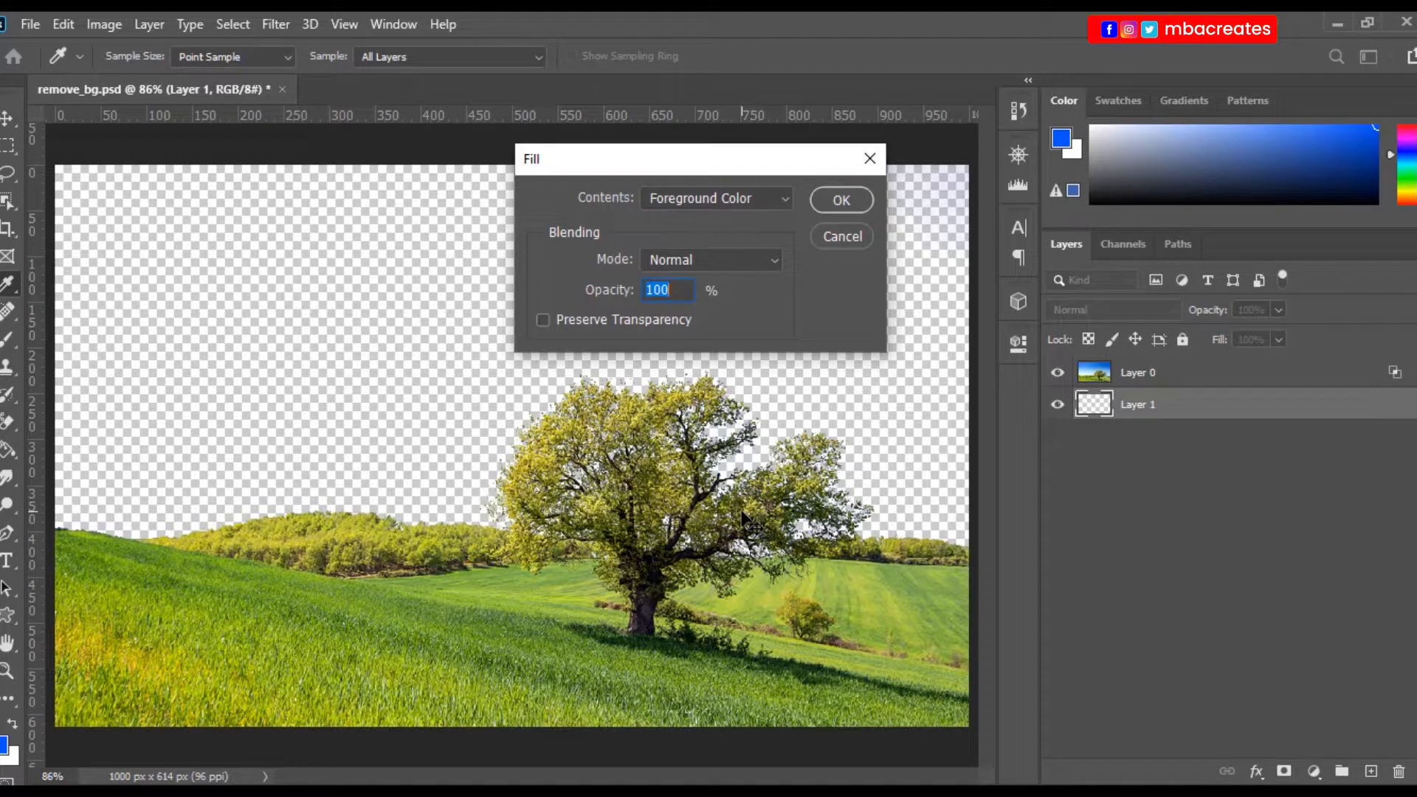
click(844, 198)
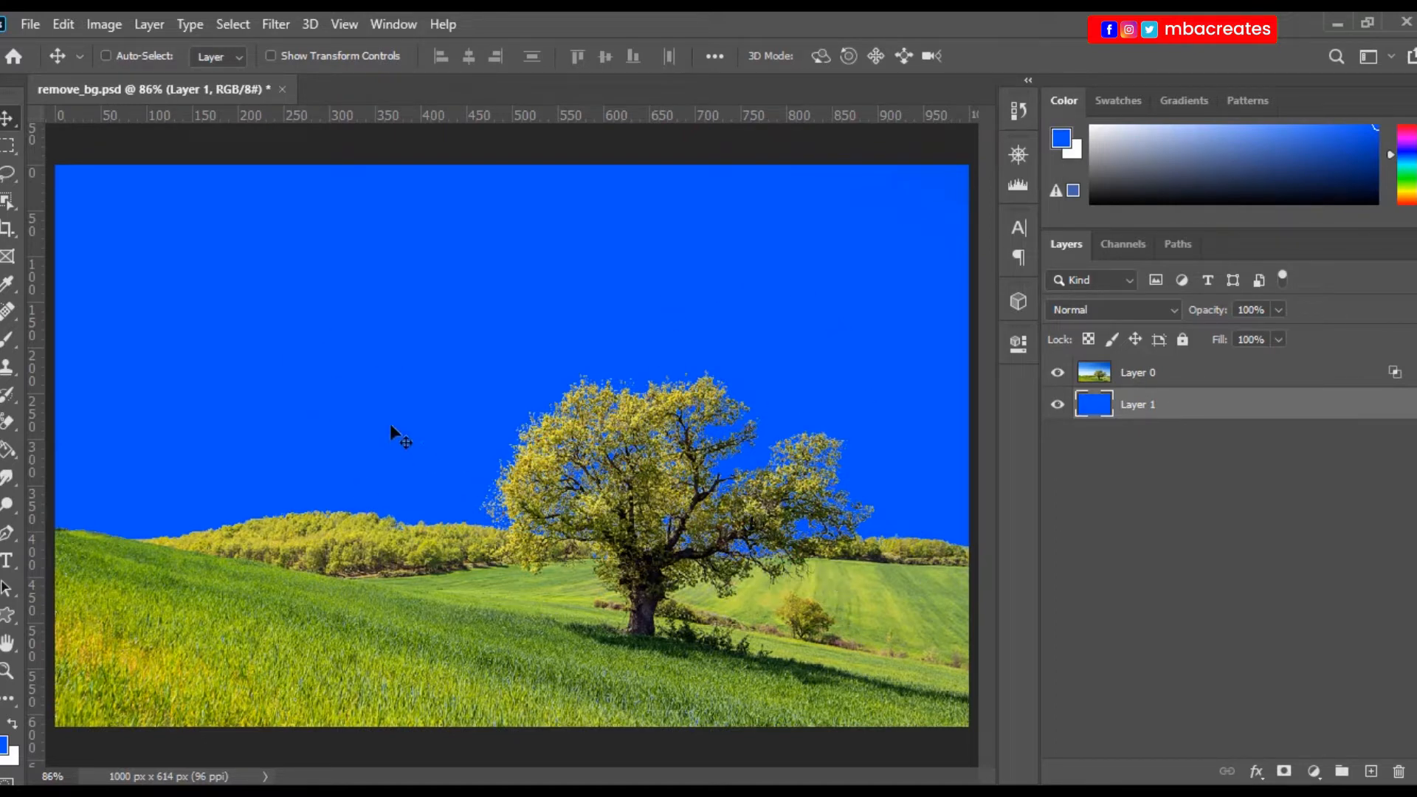
Save the document, and save a maximum-quality JPEG copy over the existing for_video_ad.jpg in the HORIZON CHANGE 2022 folder
click(37, 26)
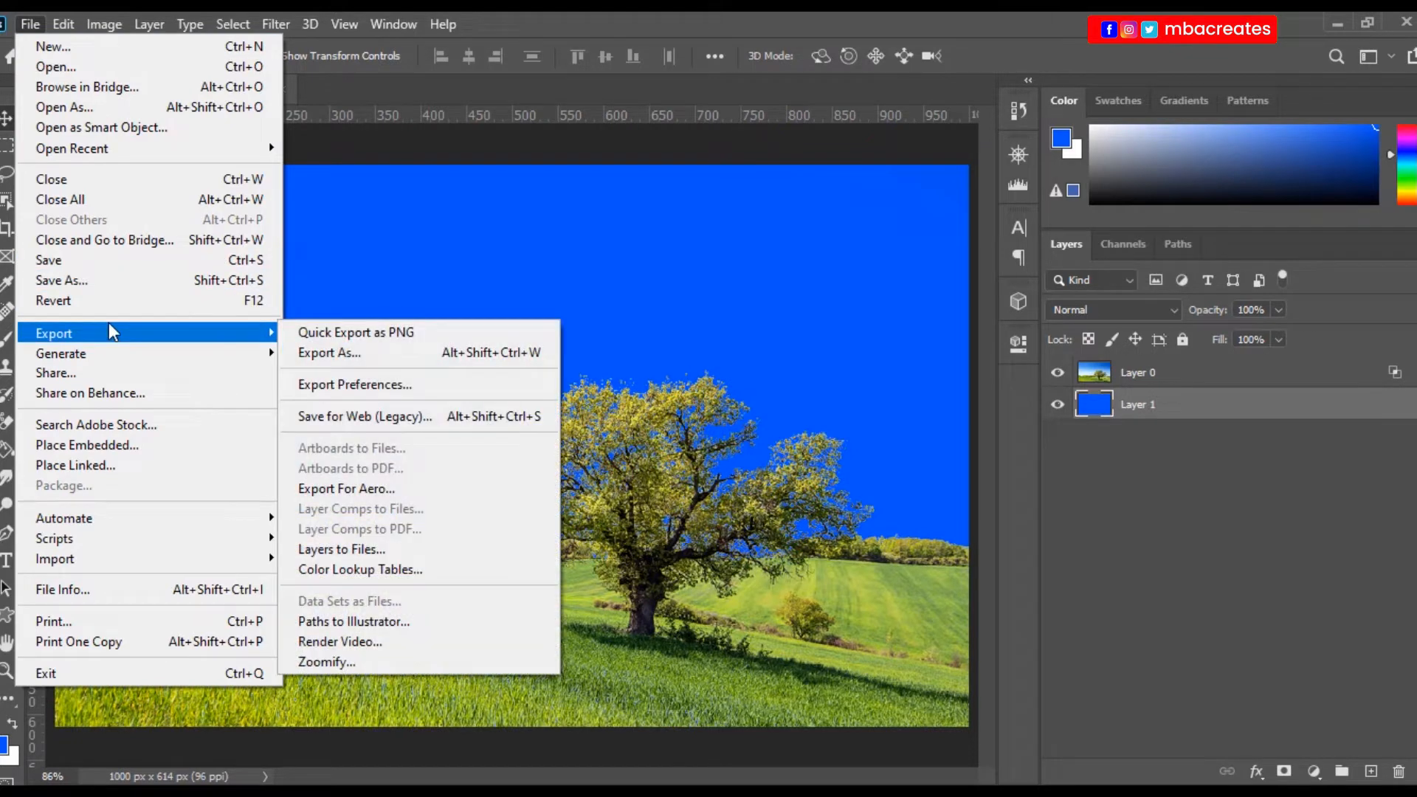
click(83, 262)
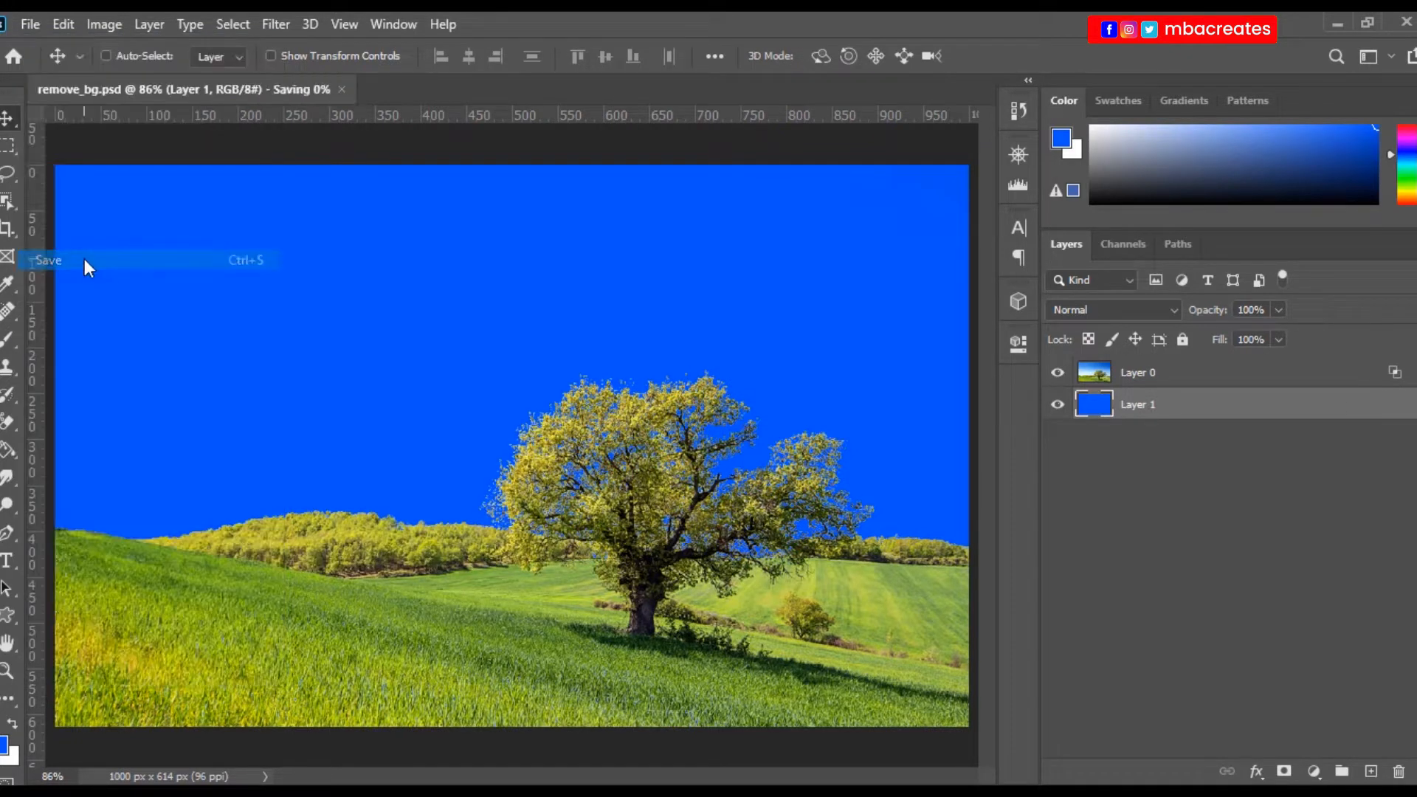
click(29, 30)
click(89, 282)
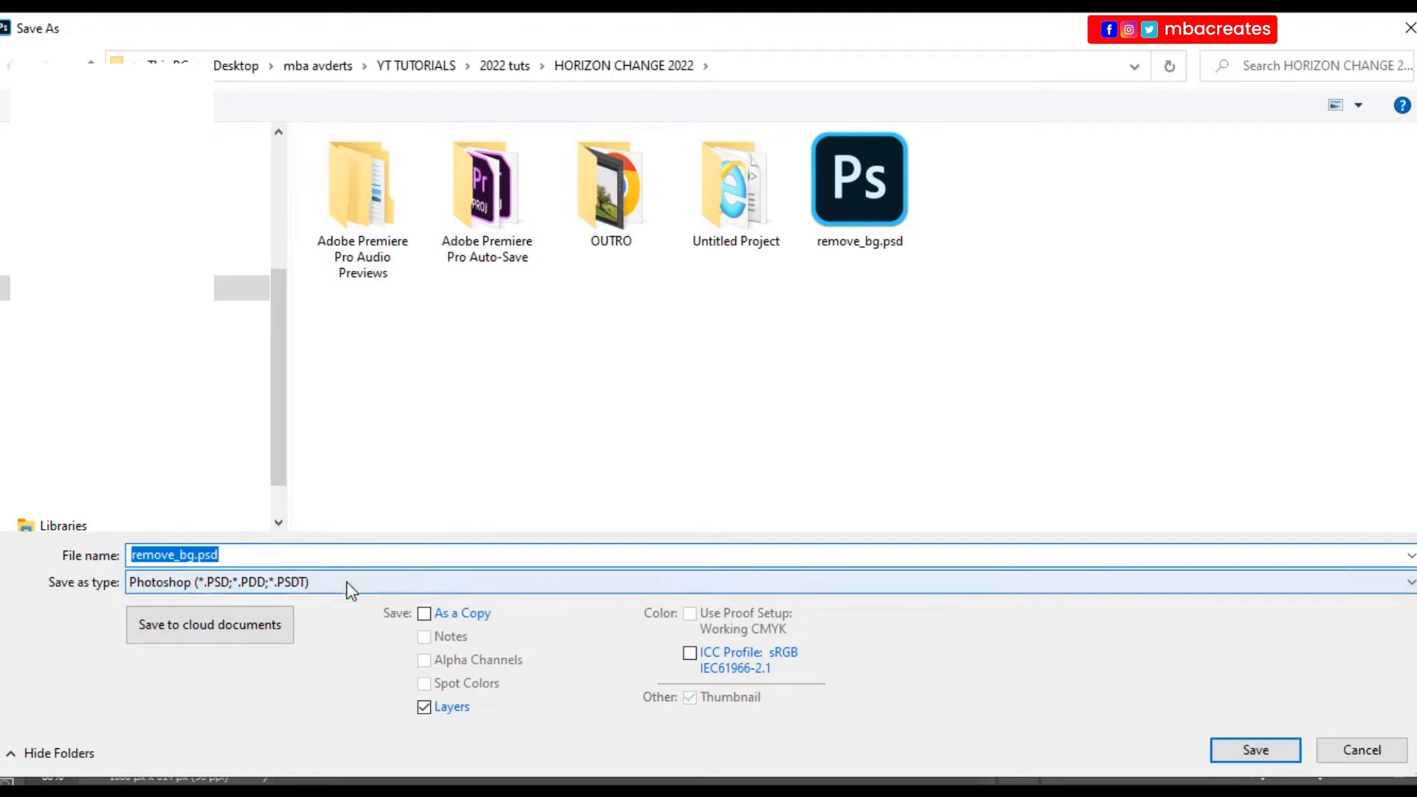
click(351, 590)
click(270, 369)
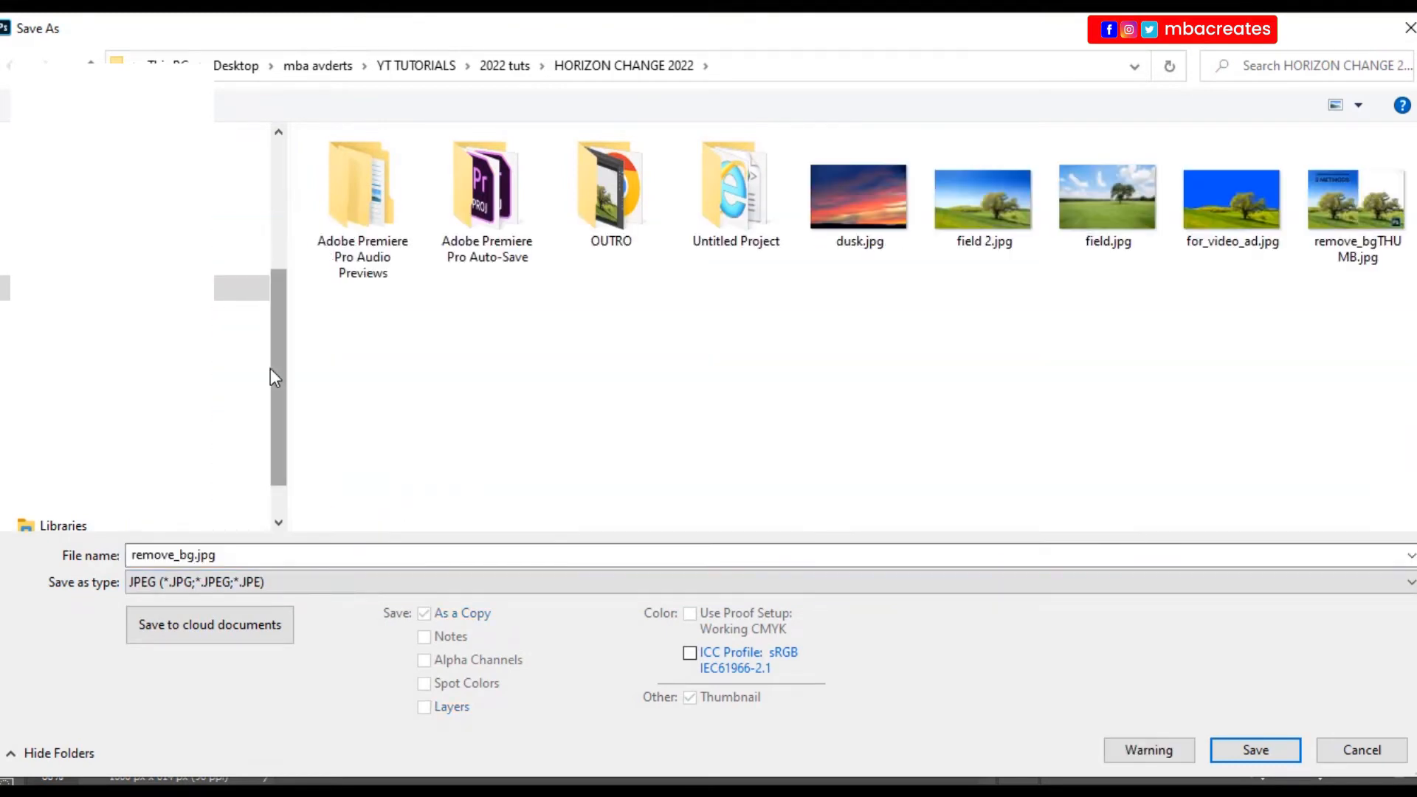
click(1251, 225)
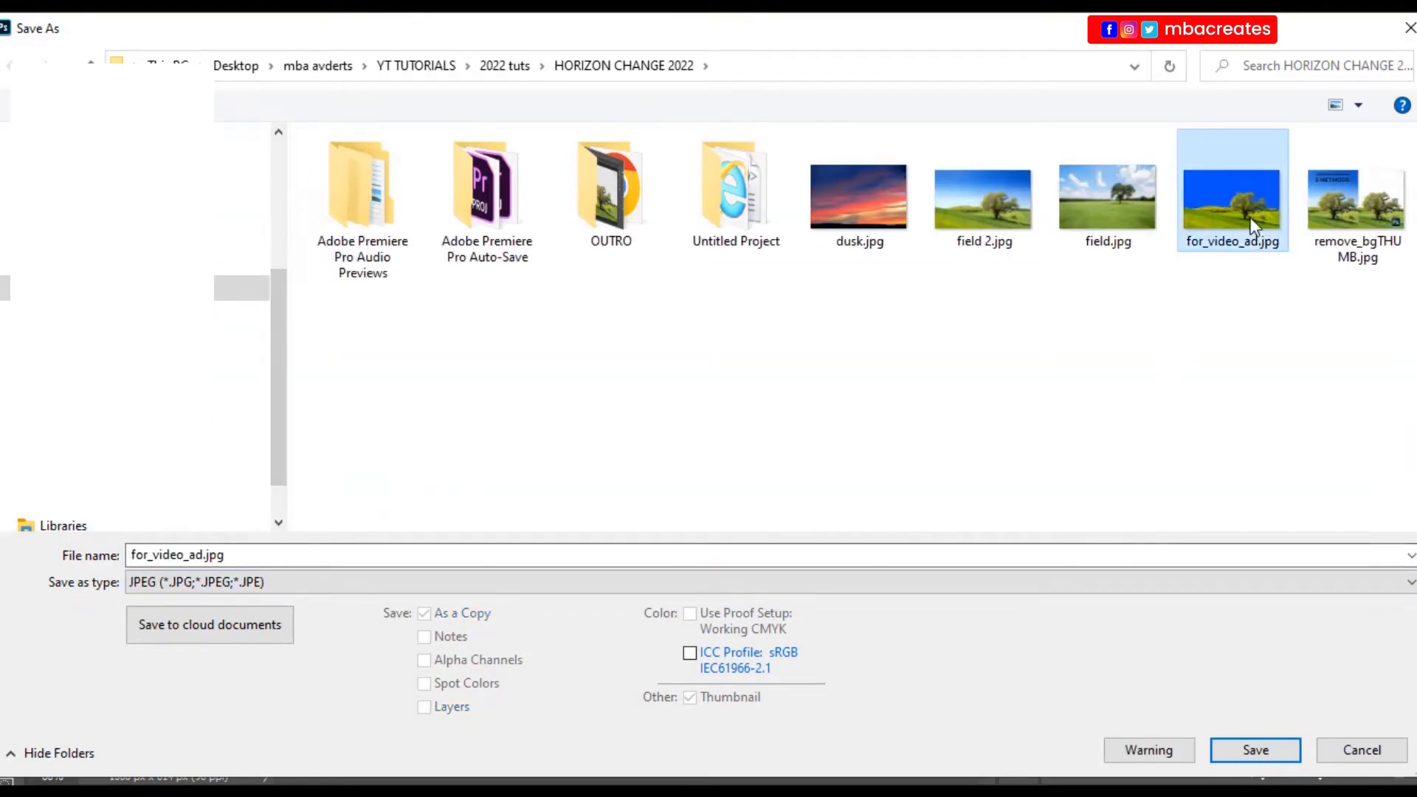
click(1228, 749)
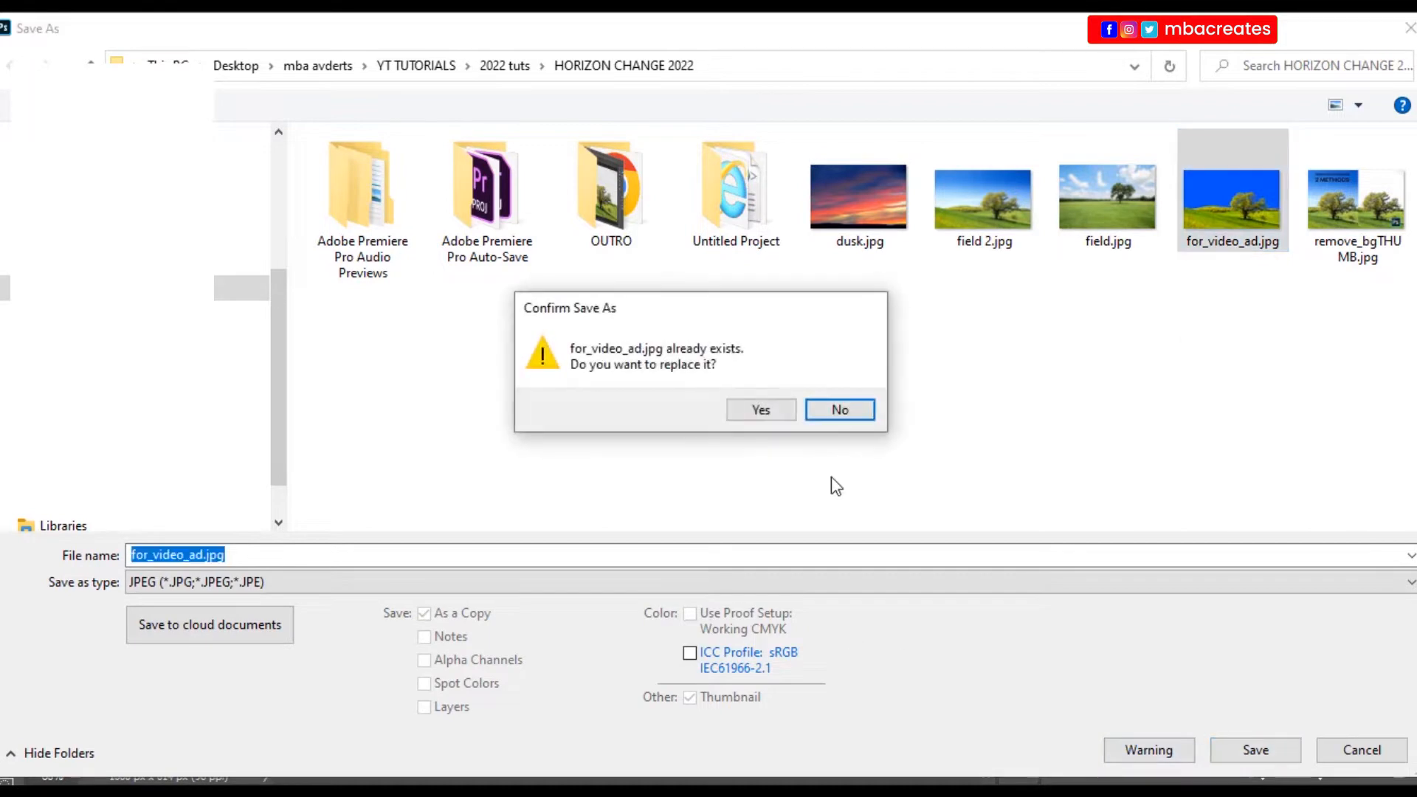
click(770, 414)
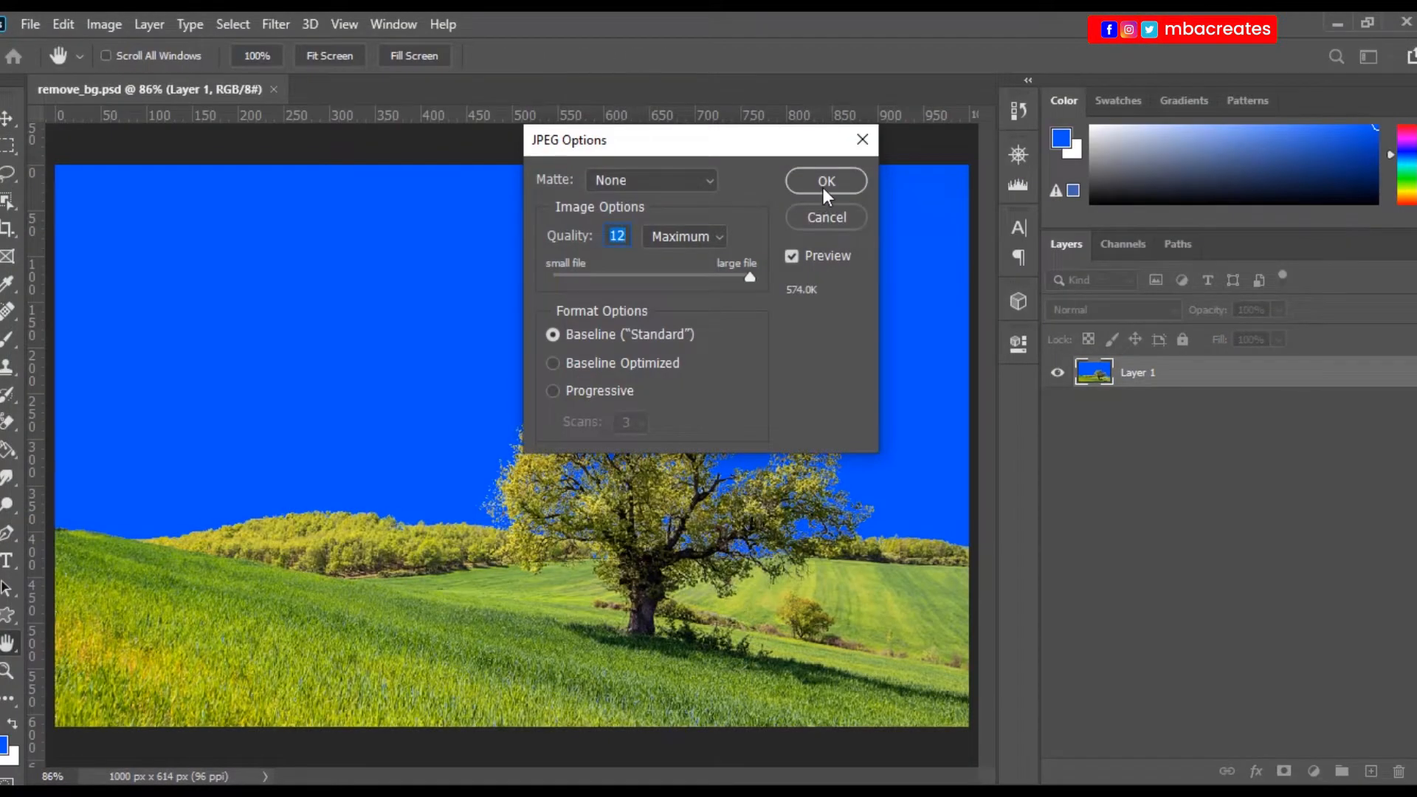
click(822, 188)
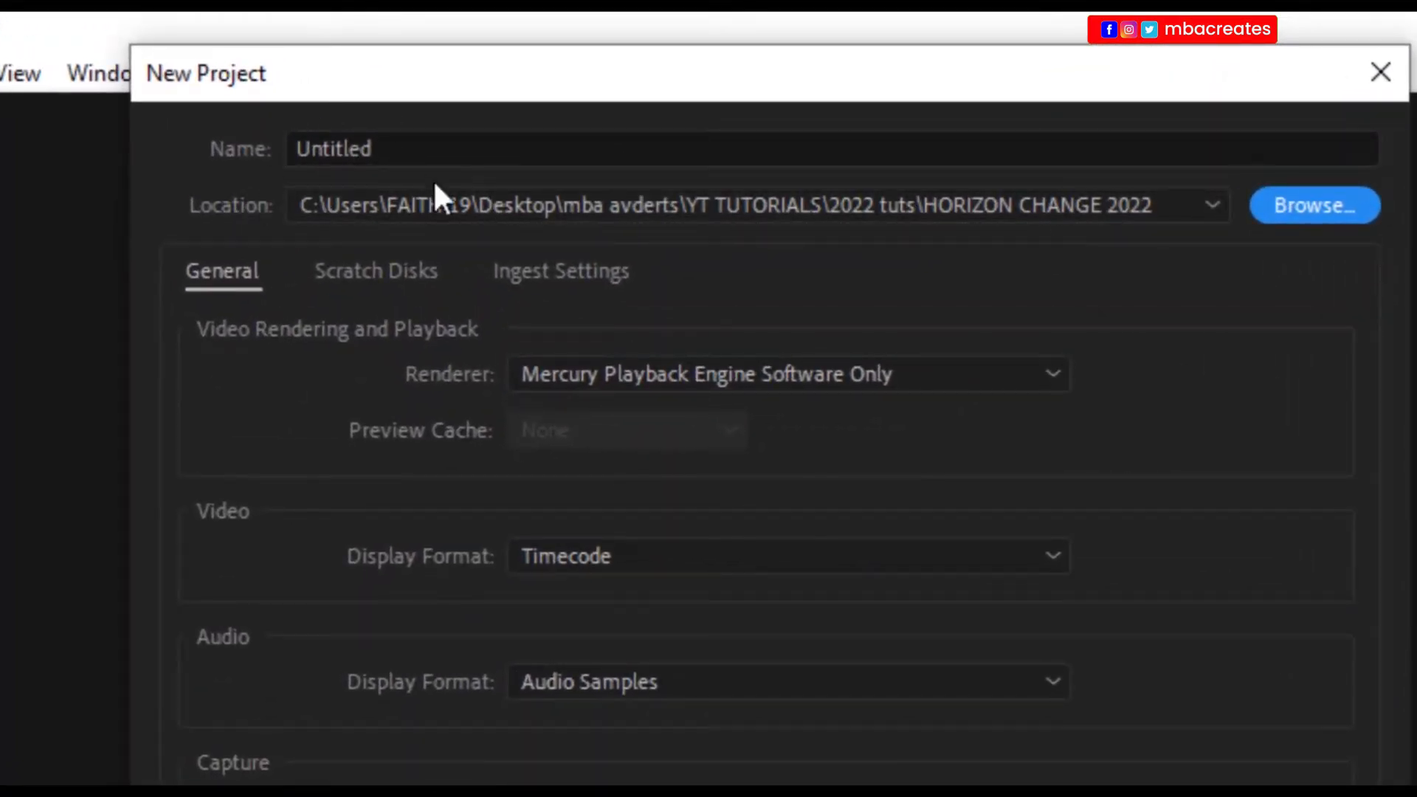
Switch to Premiere Pro and create a new project named Bg_Change in the HORIZON CHANGE 2022 folder
click(411, 149)
key(BackSpace)
key(BackSpace)
key(BackSpace)
key(BackSpace)
key(BackSpace)
key(BackSpace)
key(BackSpace)
key(BackSpace)
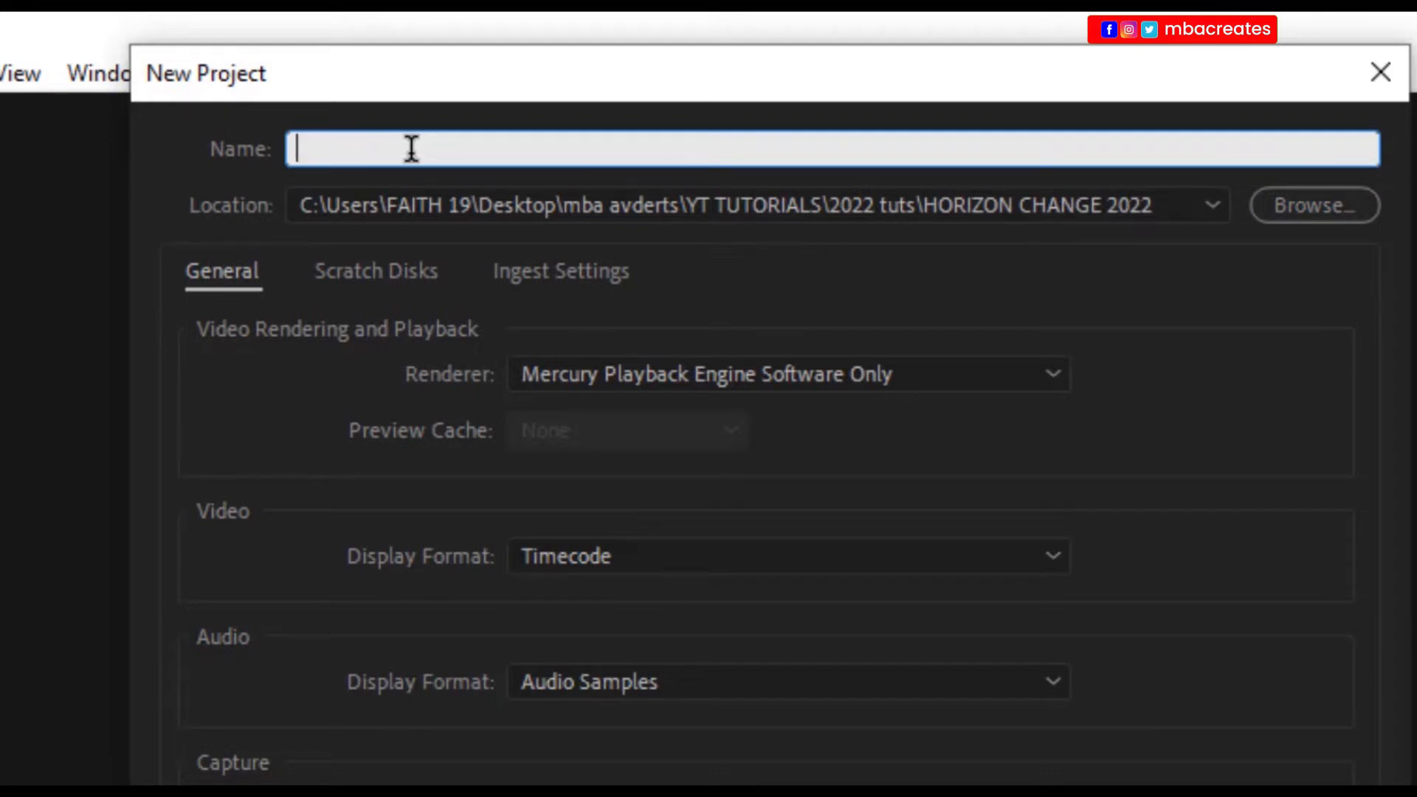
text(Bg_Change)
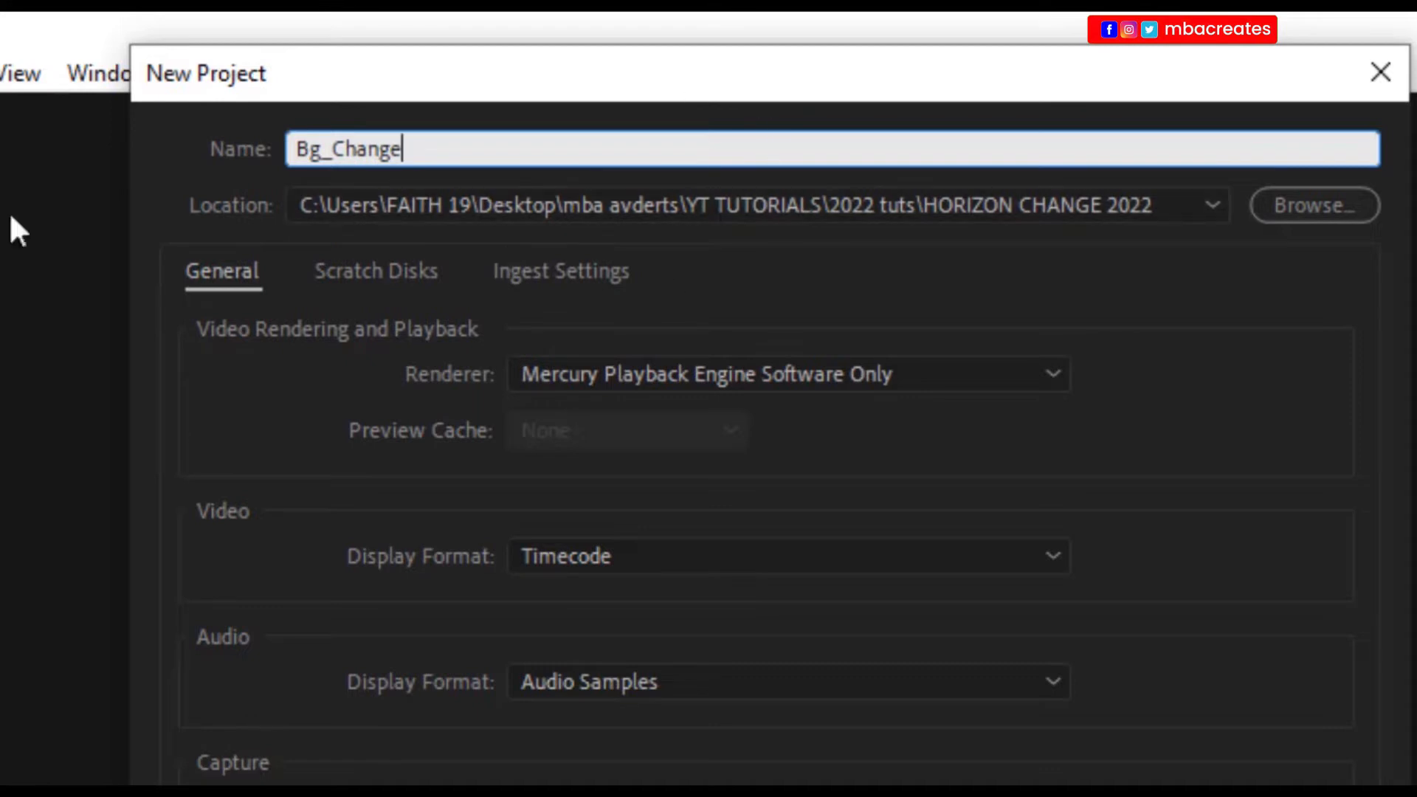
click(982, 777)
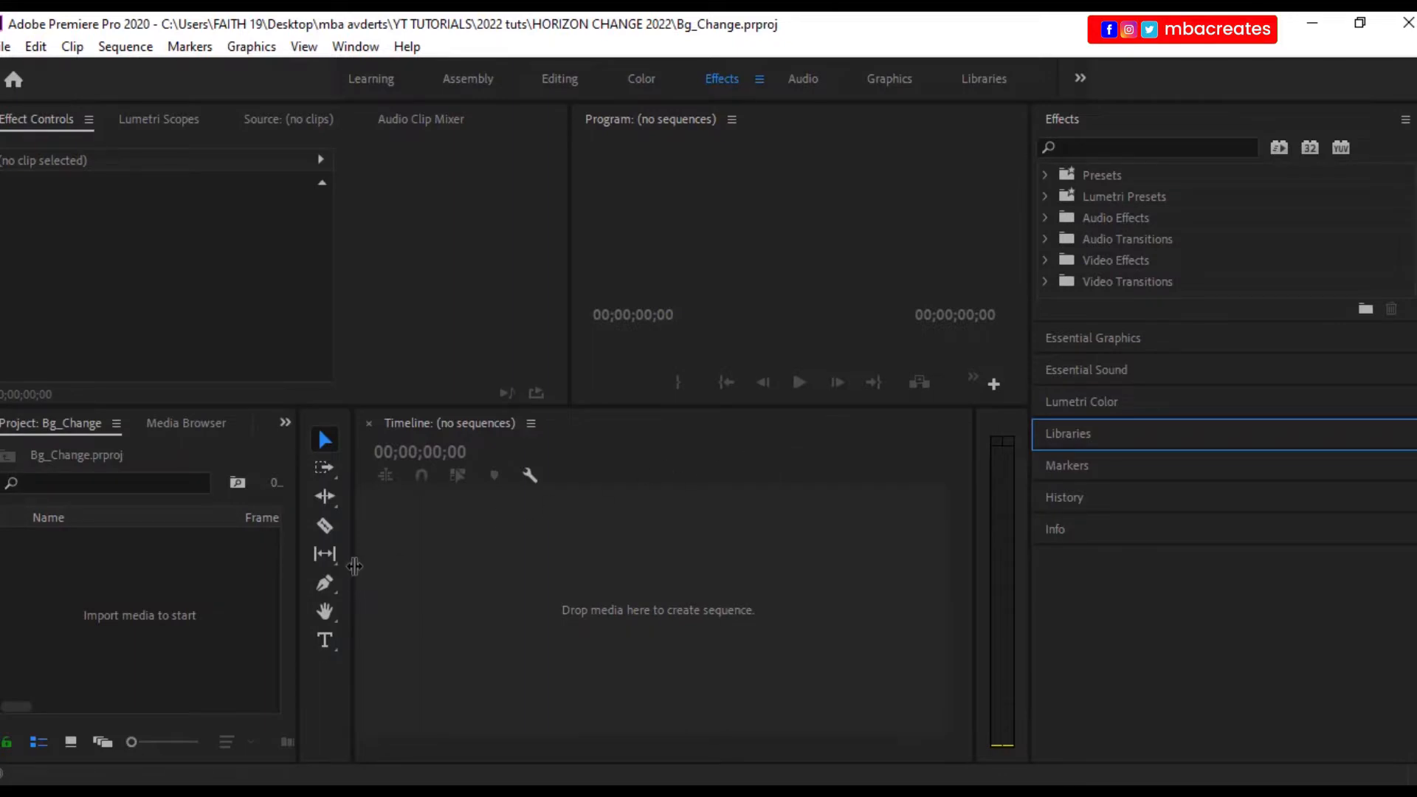
Widen the project media area and import for_video_ad.jpg from the HORIZON CHANGE 2022 folder
drag(353, 567, 517, 567)
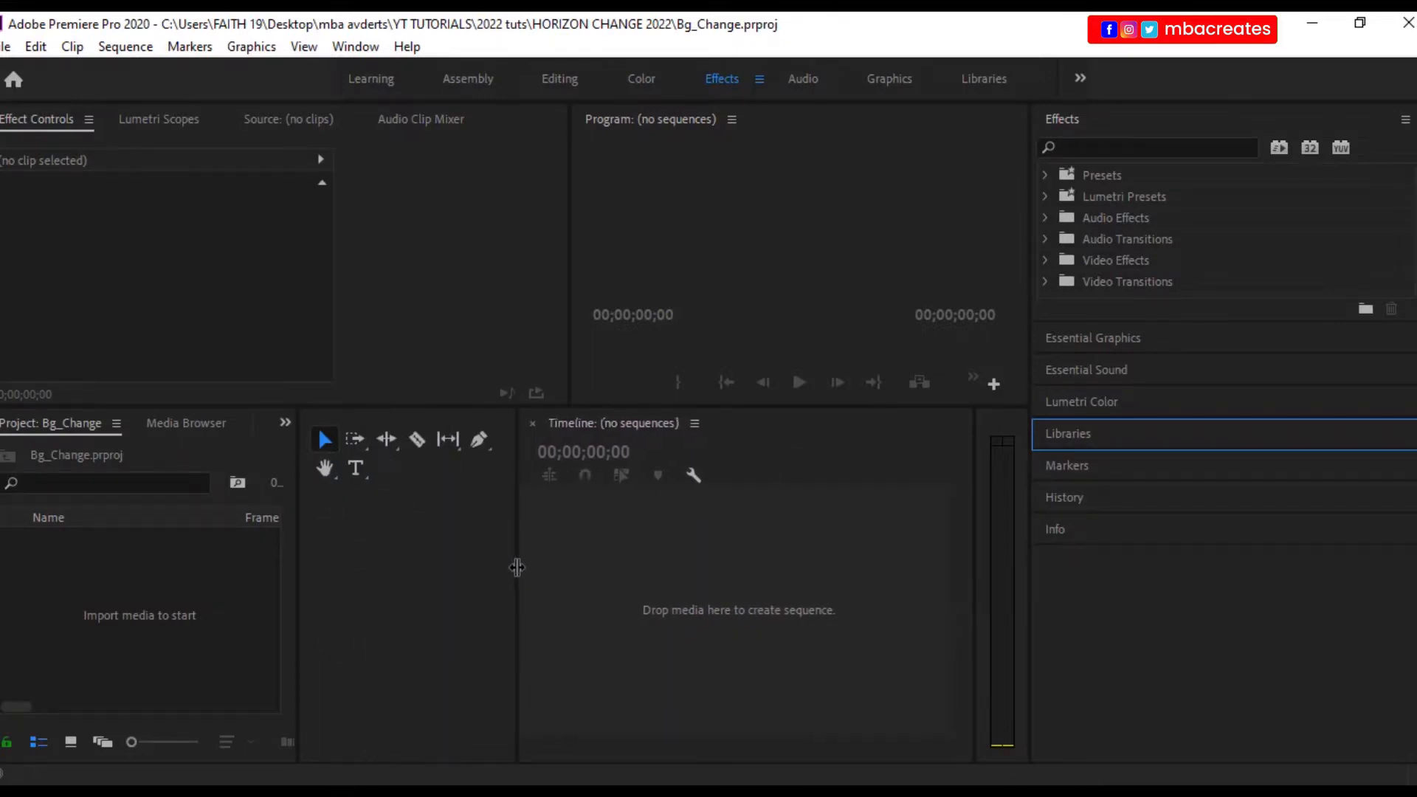
drag(297, 588, 498, 587)
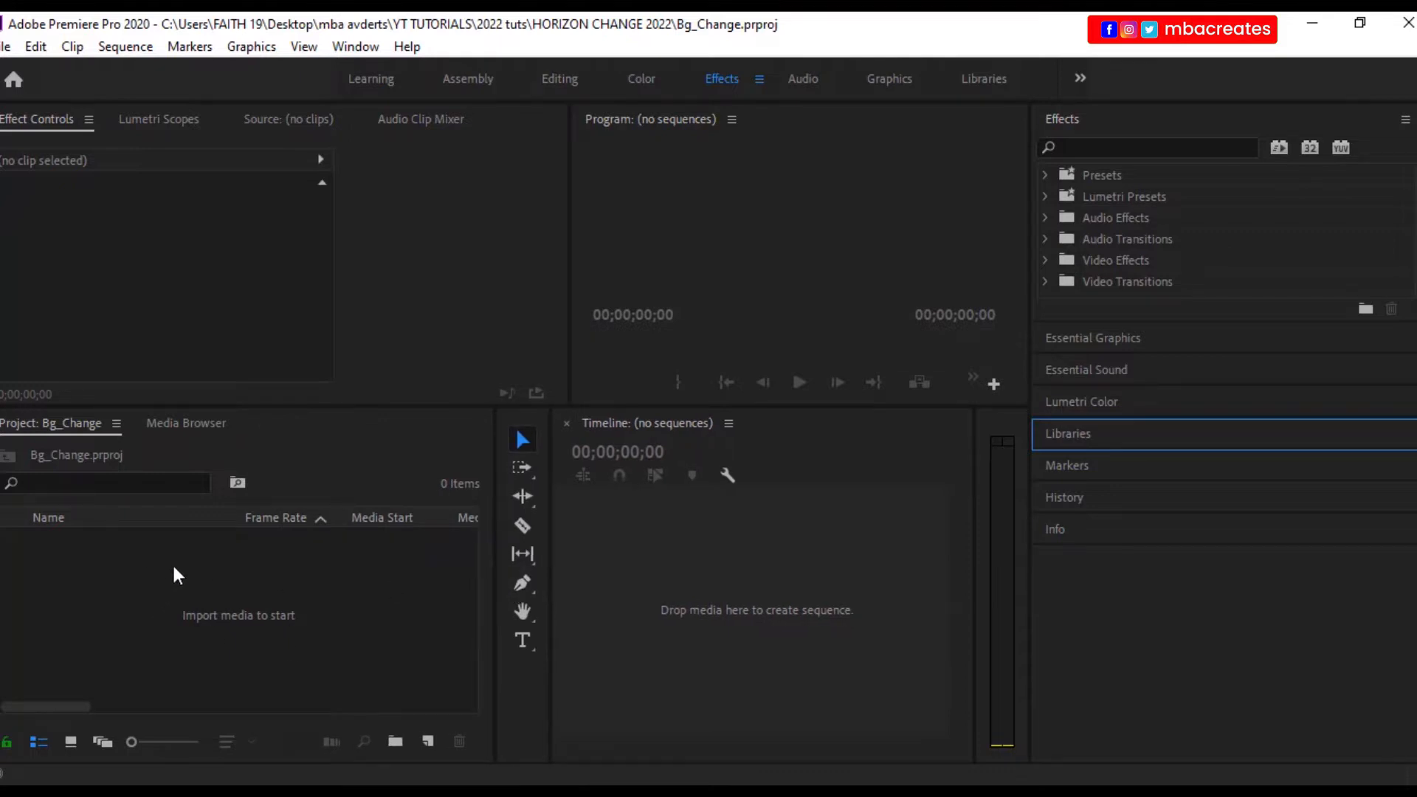
click(182, 618)
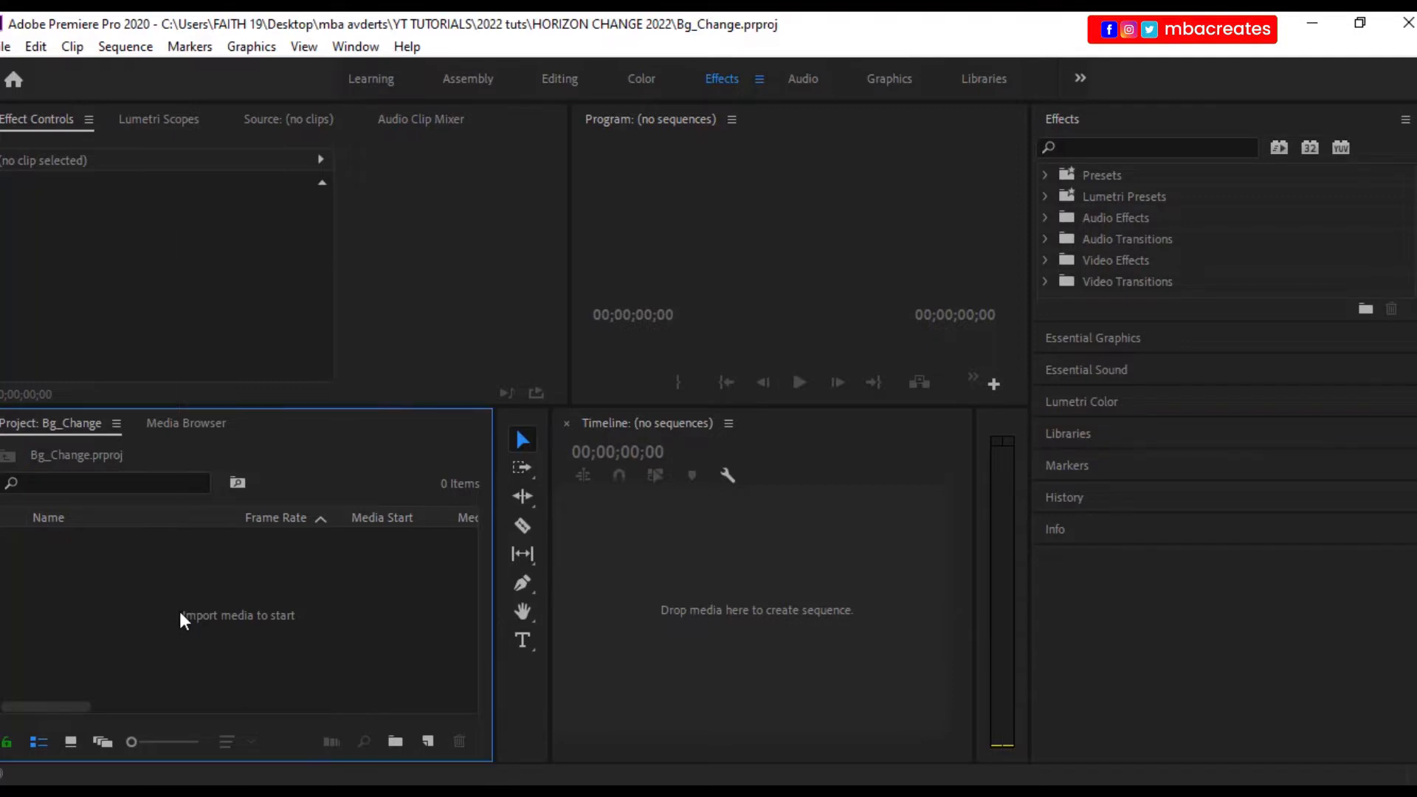
right_click(181, 614)
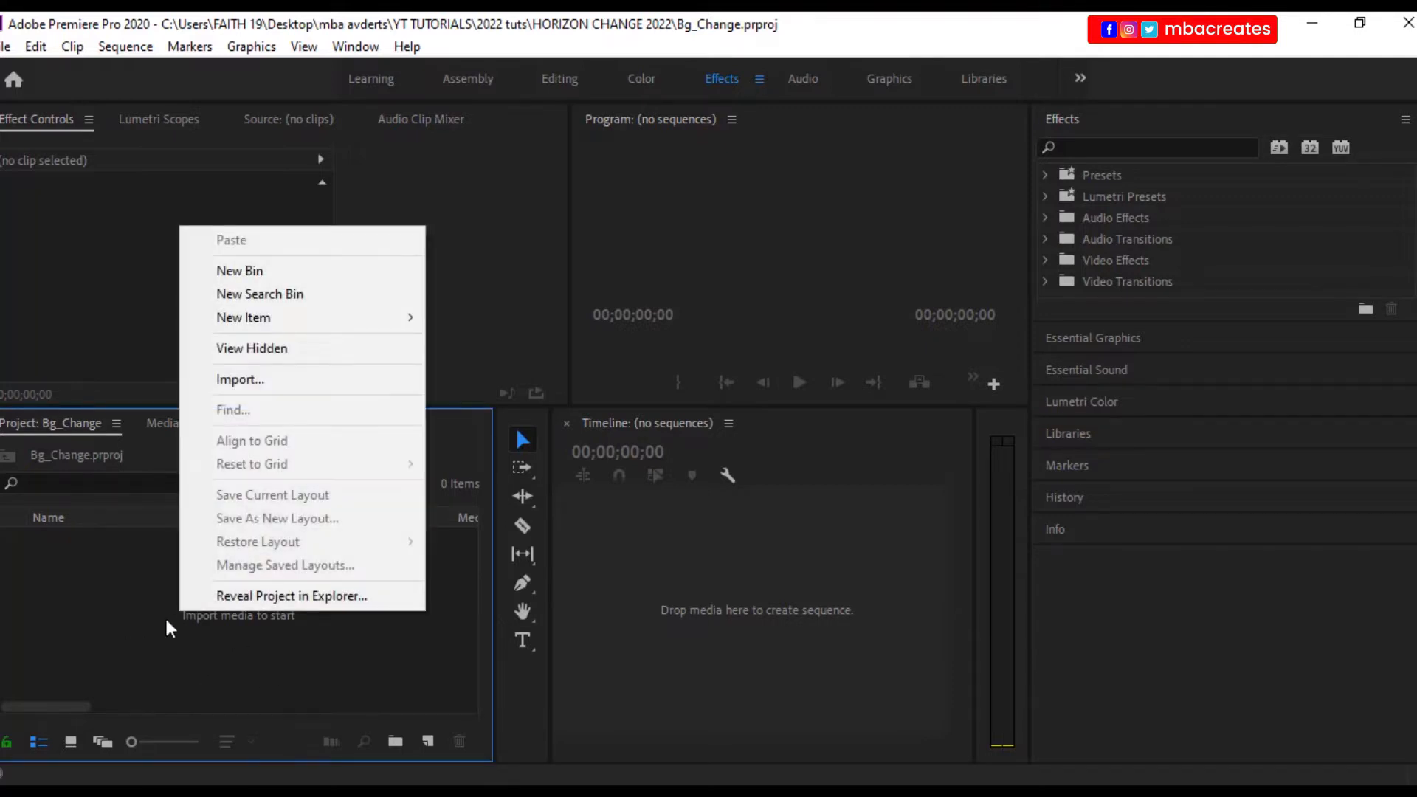
click(248, 379)
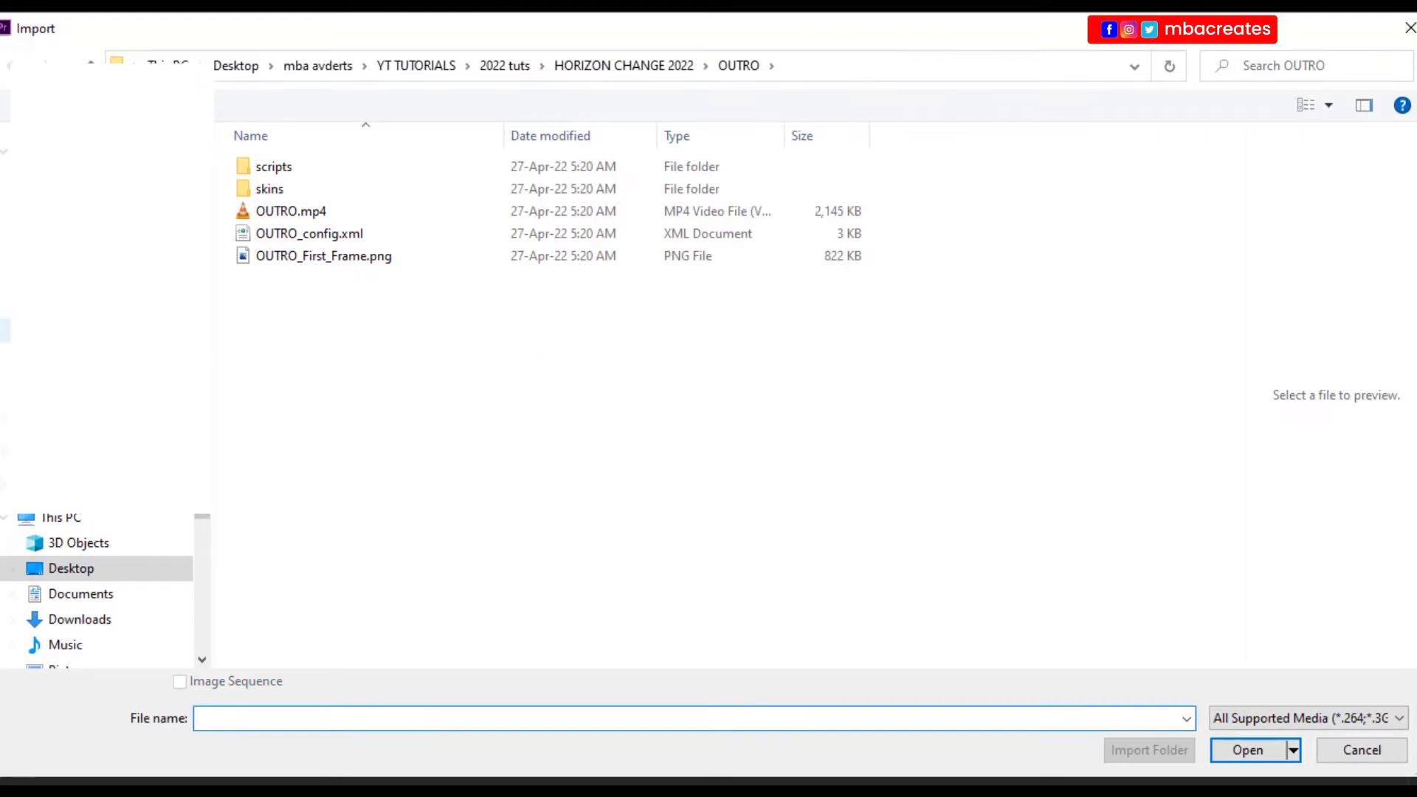
click(96, 382)
click(268, 381)
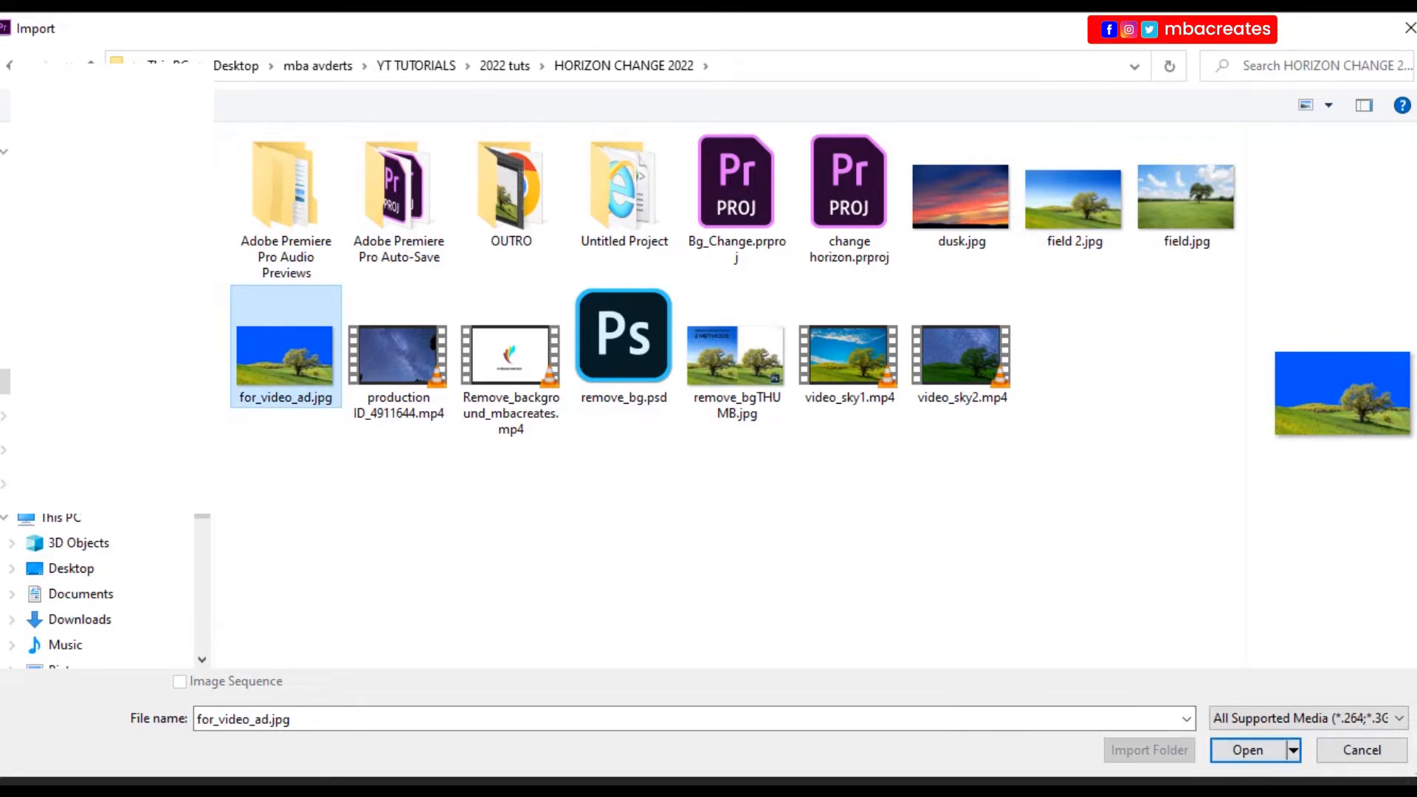
click(1249, 753)
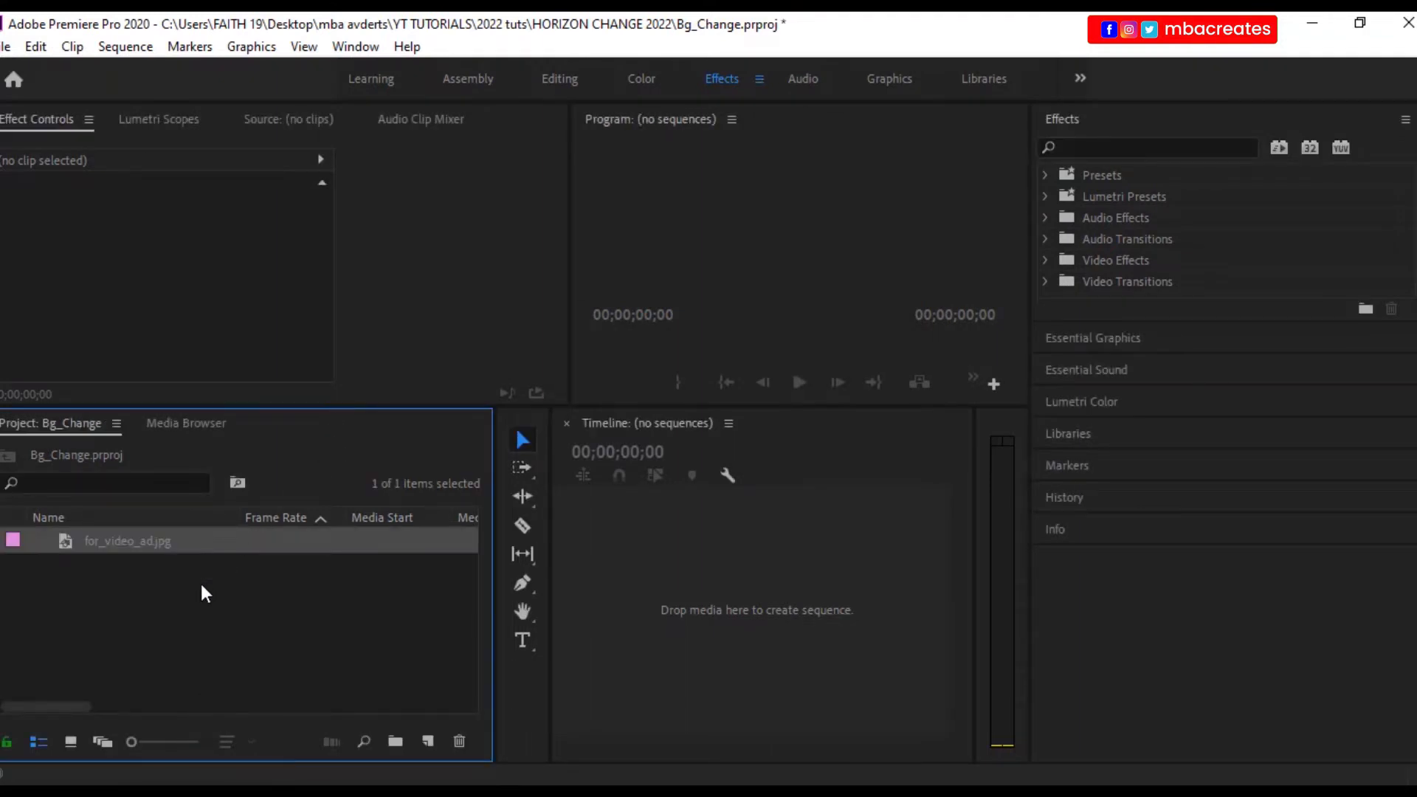
Widen the program preview and import the night sky video production ID_4911644.mp4 into the project
click(139, 618)
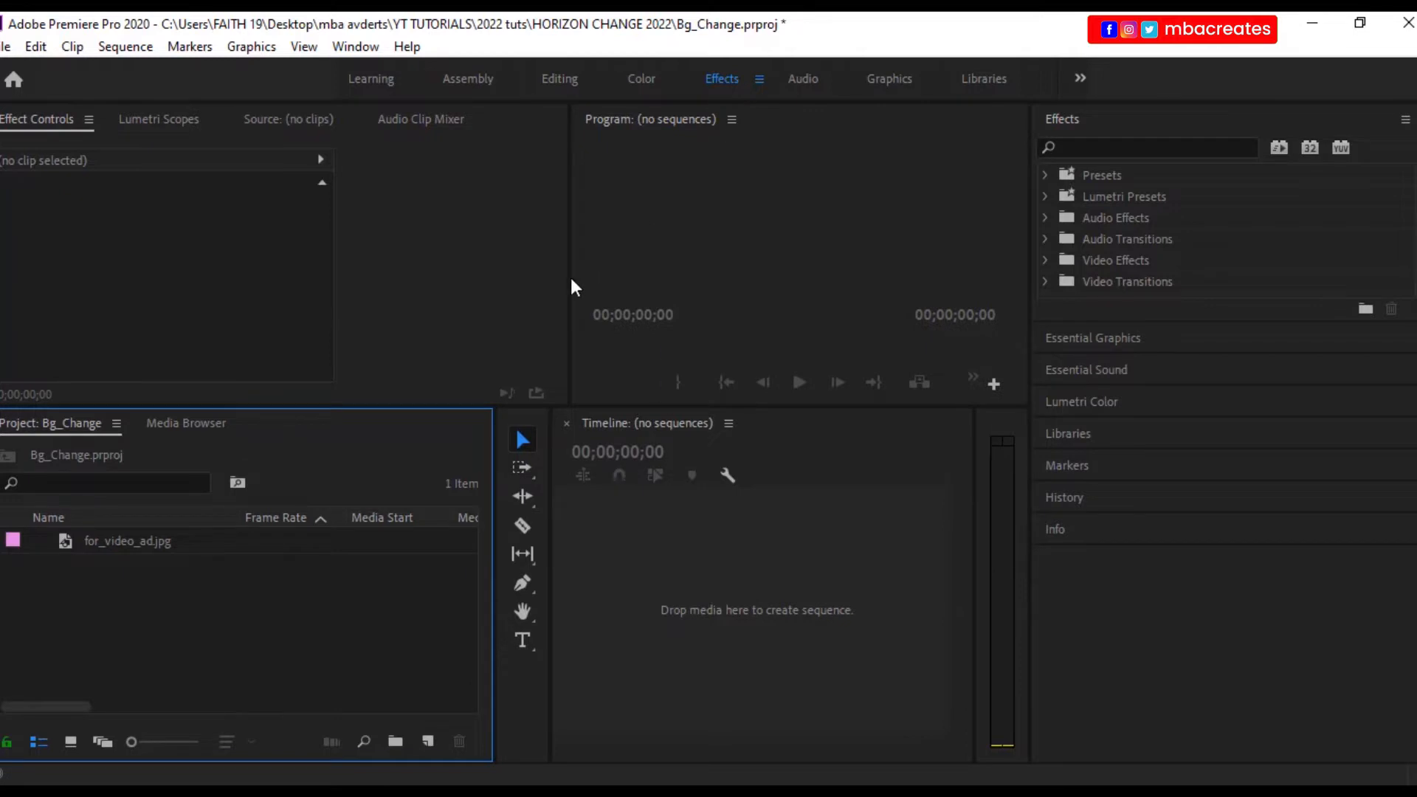
drag(570, 279, 528, 278)
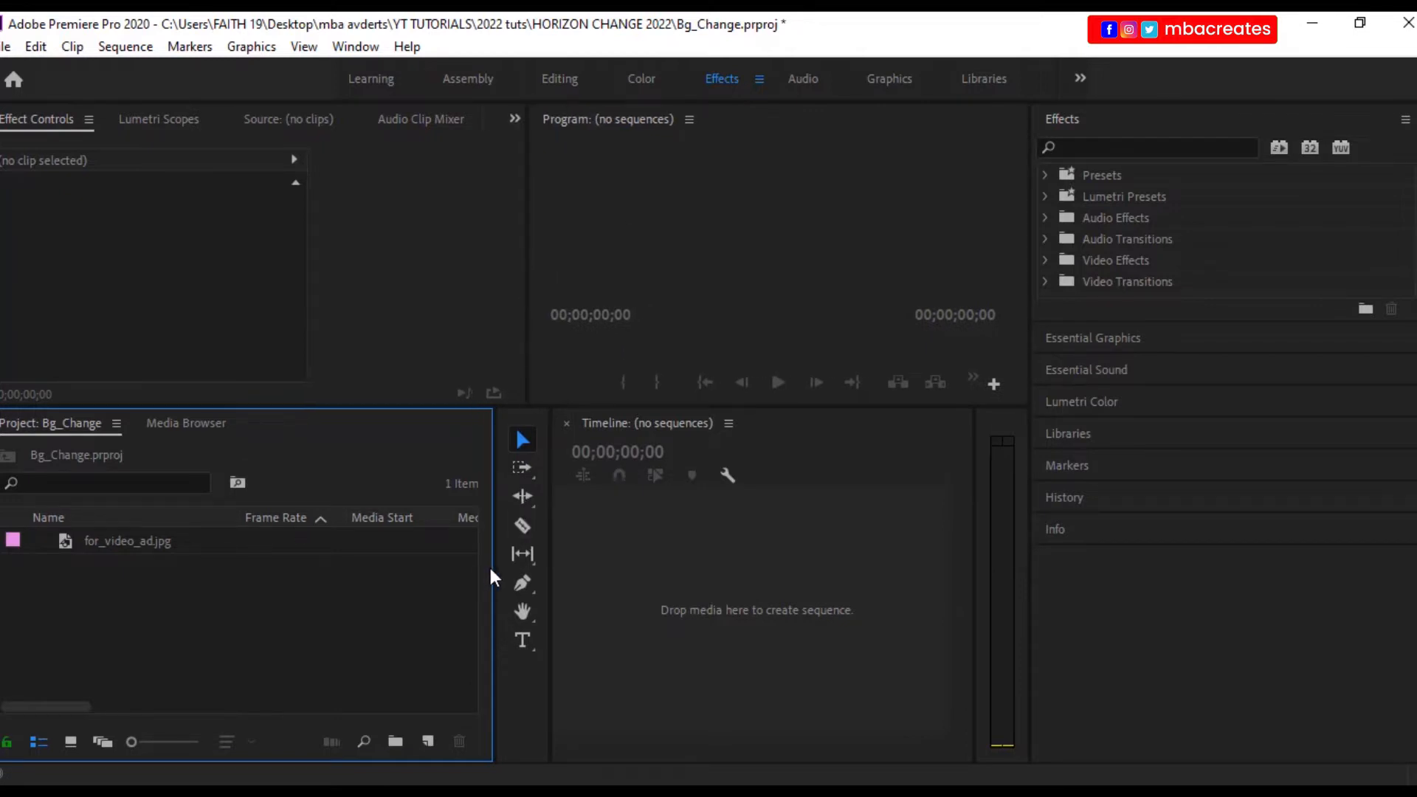
right_click(122, 636)
click(200, 405)
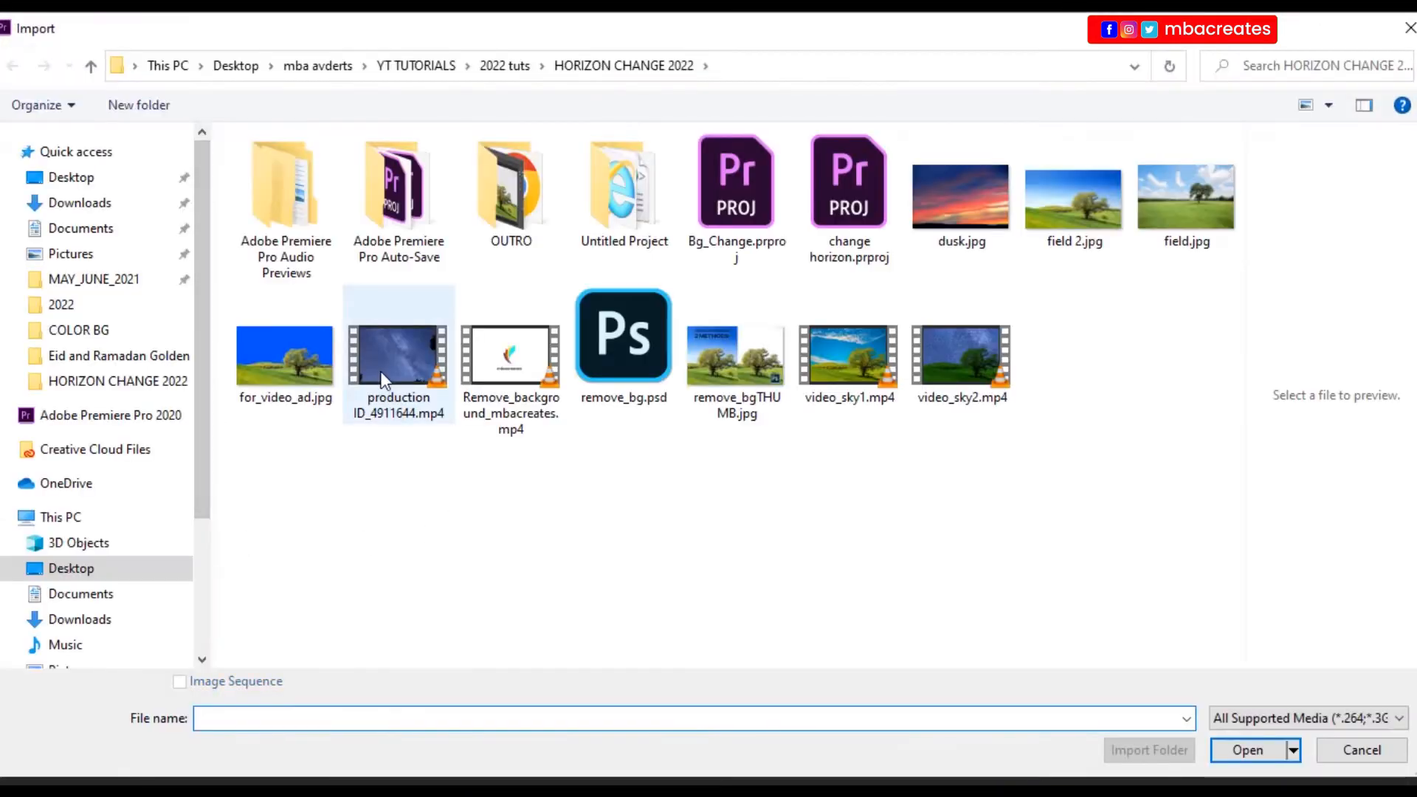
click(382, 365)
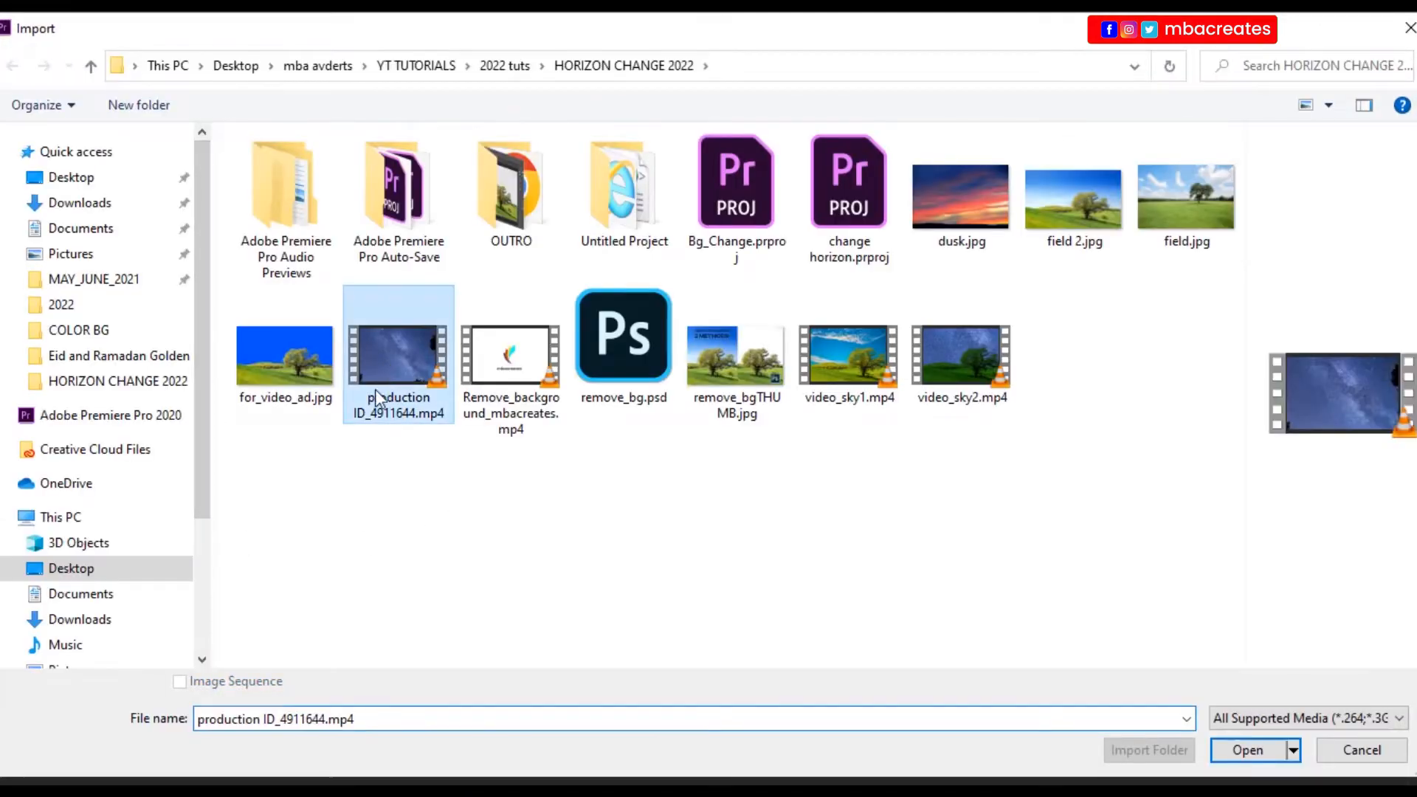
click(1249, 751)
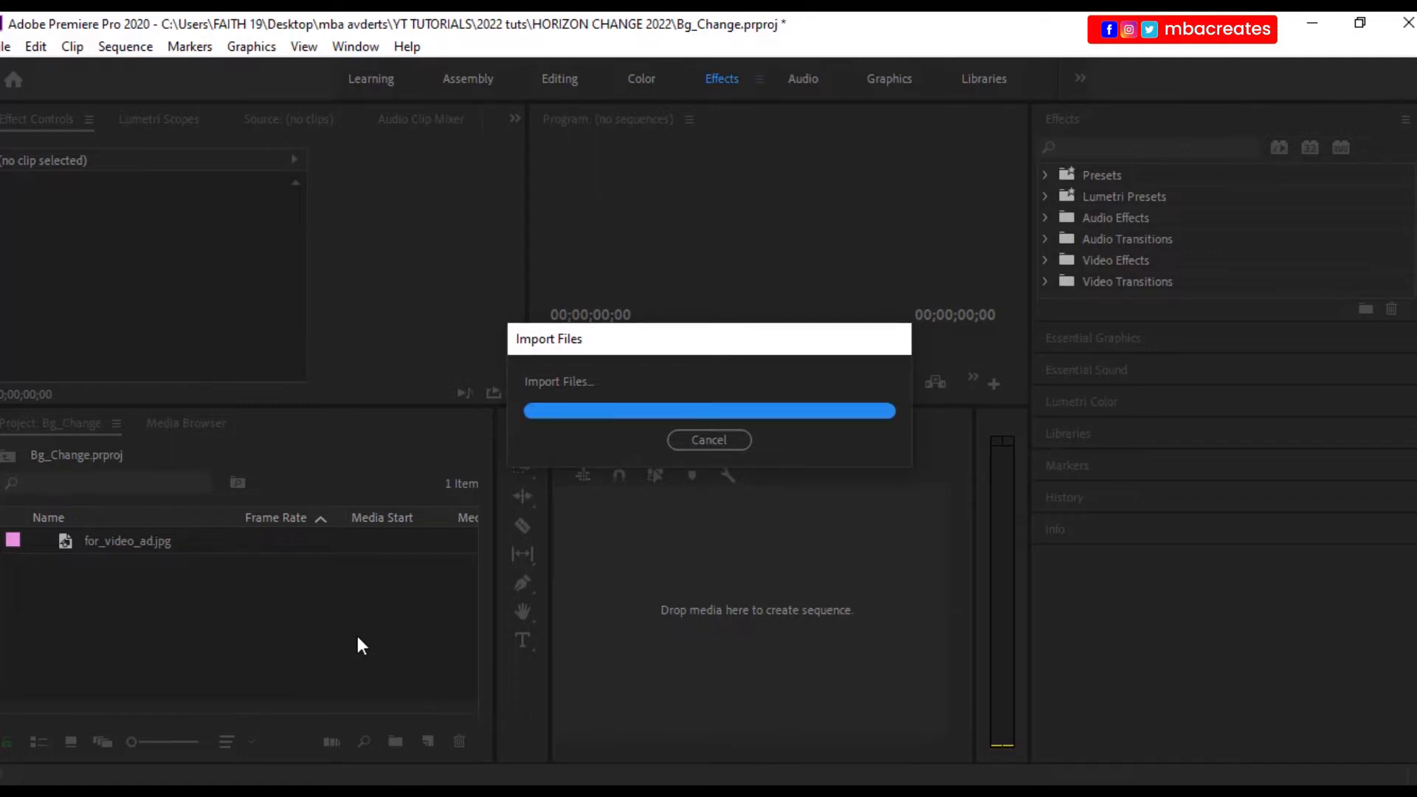
Widen the timeline slightly and create a sequence from for_video_ad.jpg by placing it there
drag(550, 568, 524, 568)
click(196, 670)
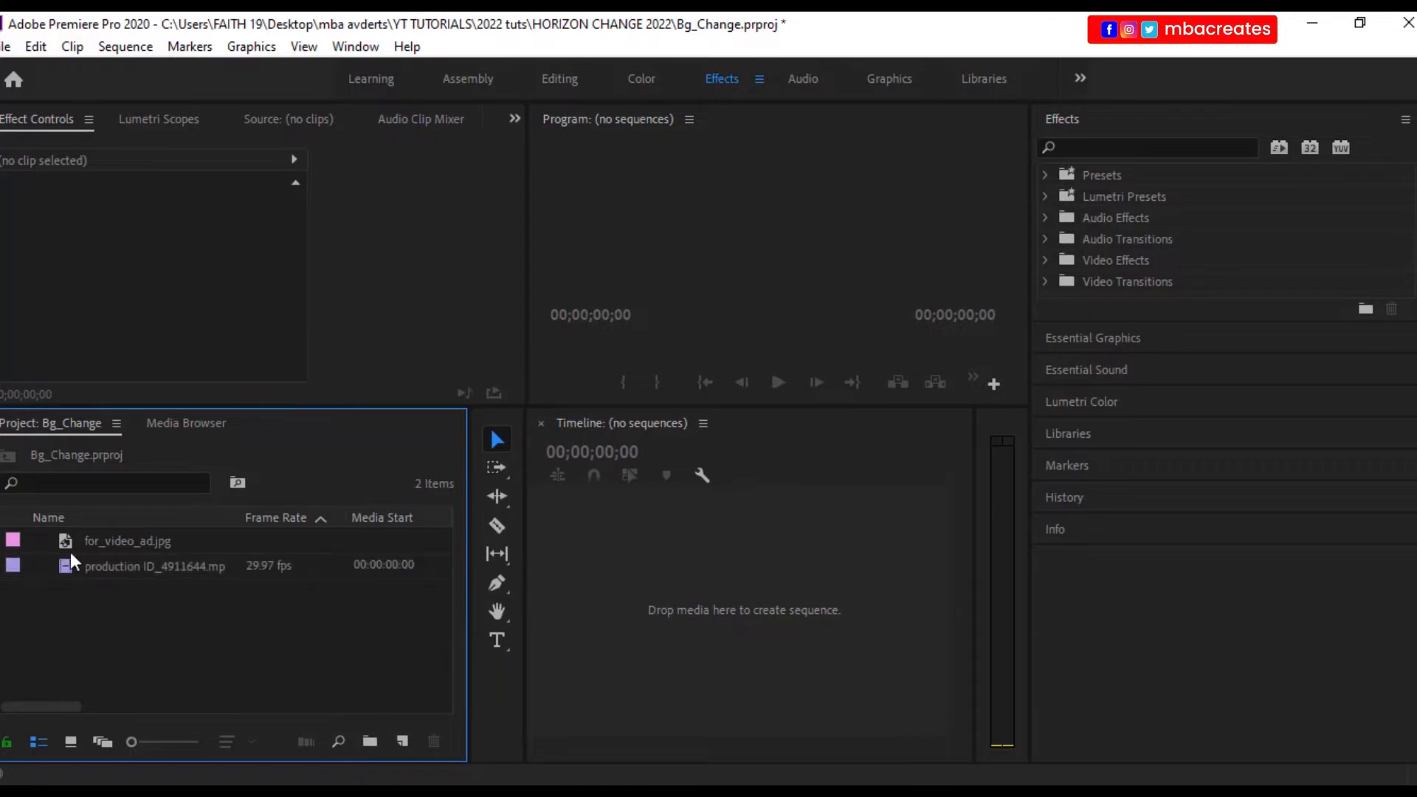
click(73, 541)
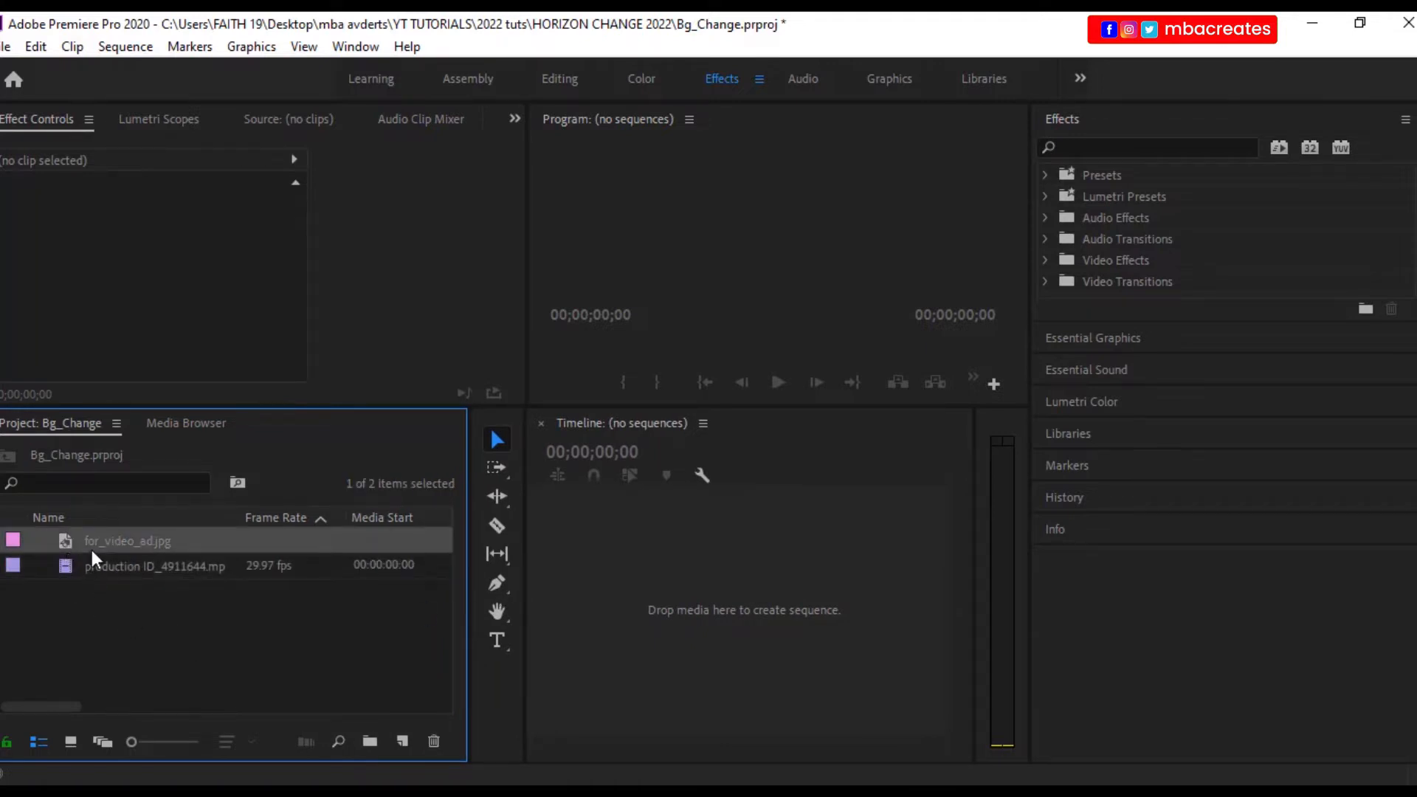
drag(74, 547, 655, 614)
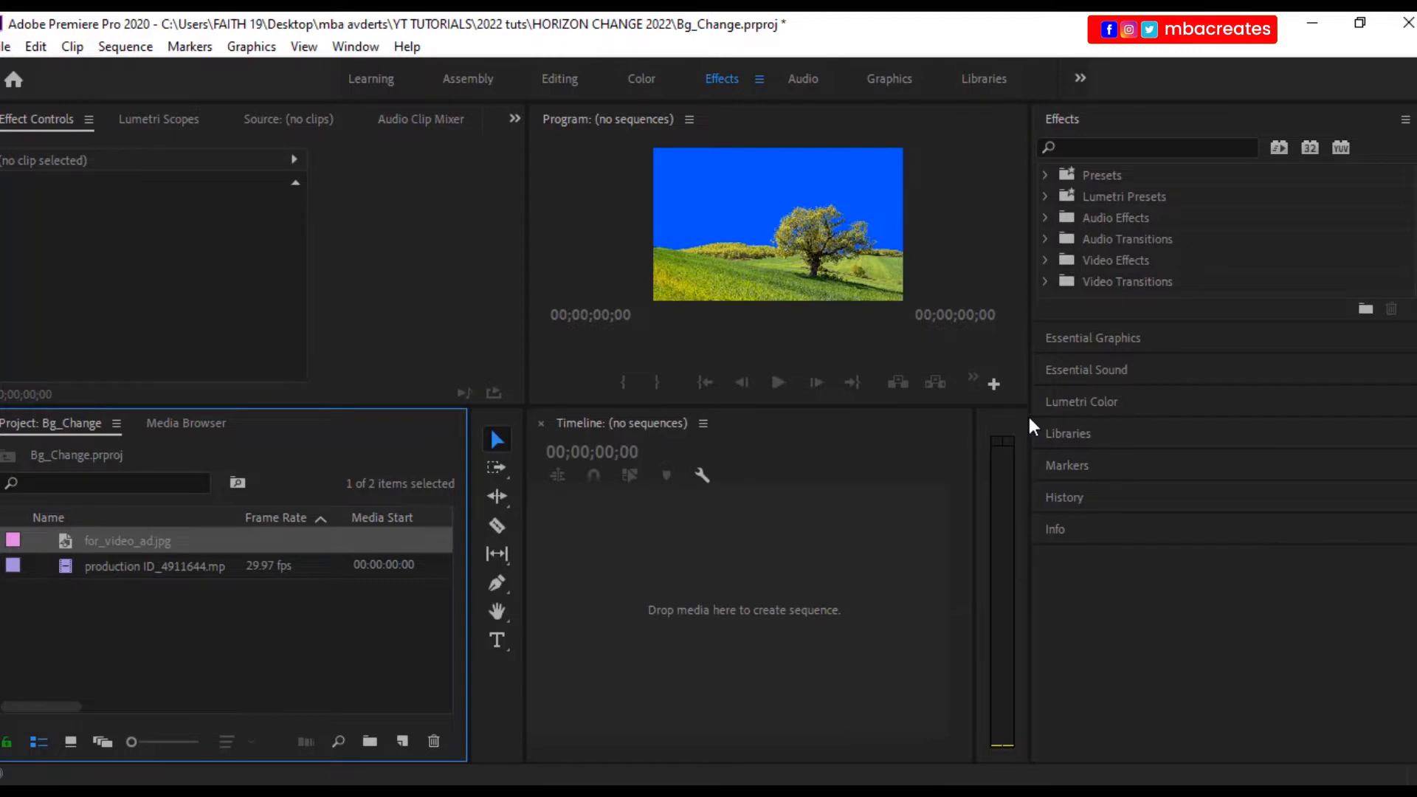
Rearrange the workspace by narrowing the effects list and enlarging the program preview and timeline areas
drag(1033, 421, 1234, 420)
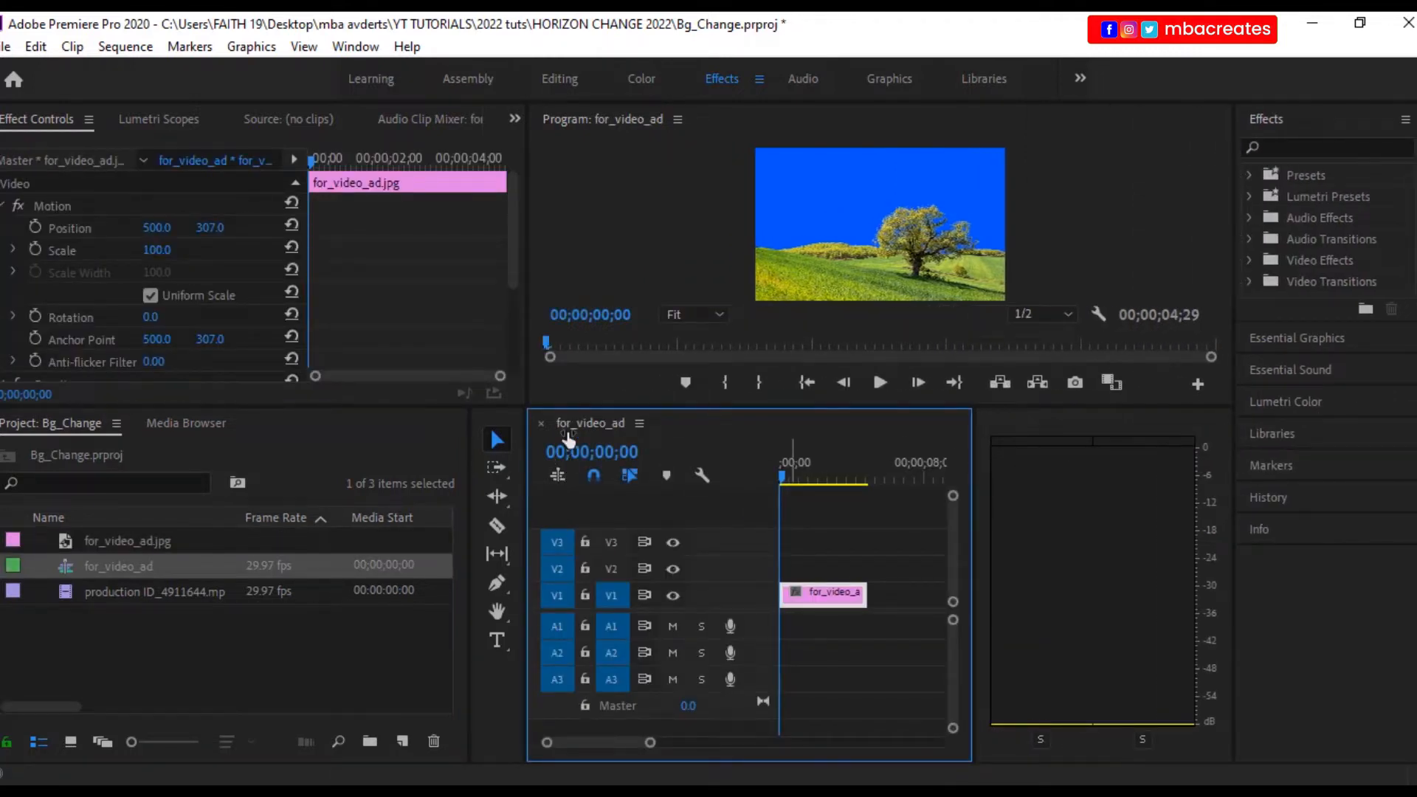
drag(526, 362, 456, 360)
drag(525, 471, 513, 462)
drag(454, 462, 455, 462)
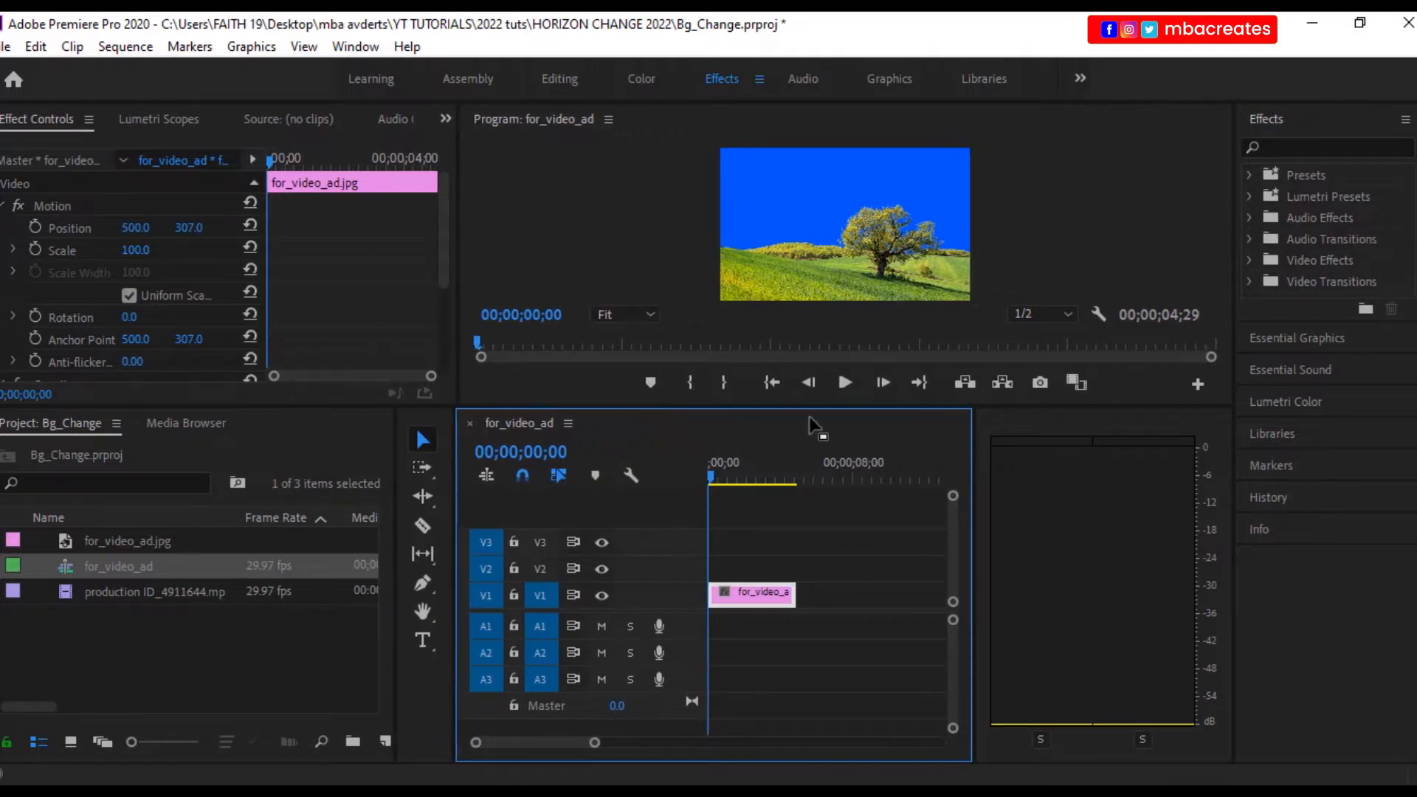
Enlarge the program preview and place production ID_4911644.mp4 on track V1 after the for_video_ad.jpg clip
drag(828, 406, 830, 489)
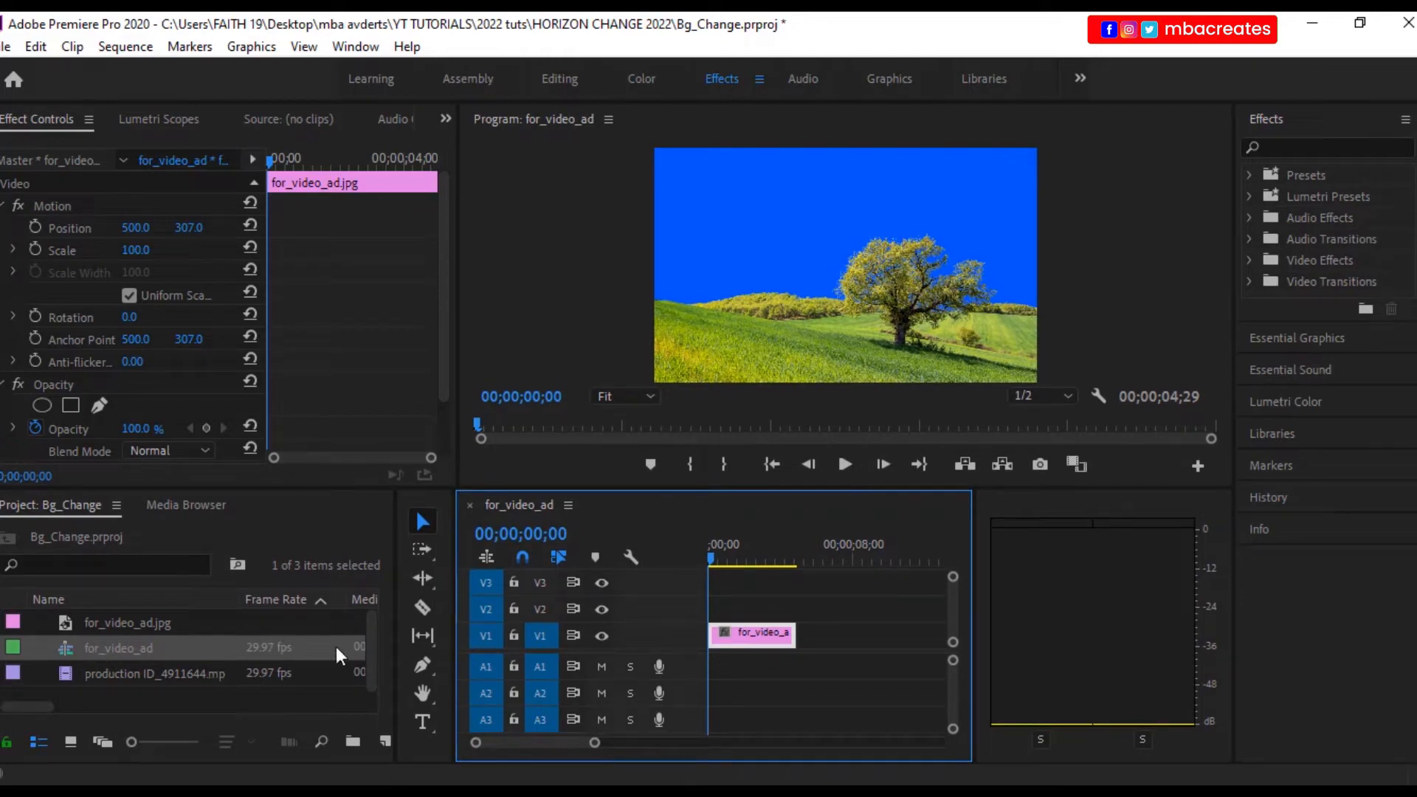
click(374, 657)
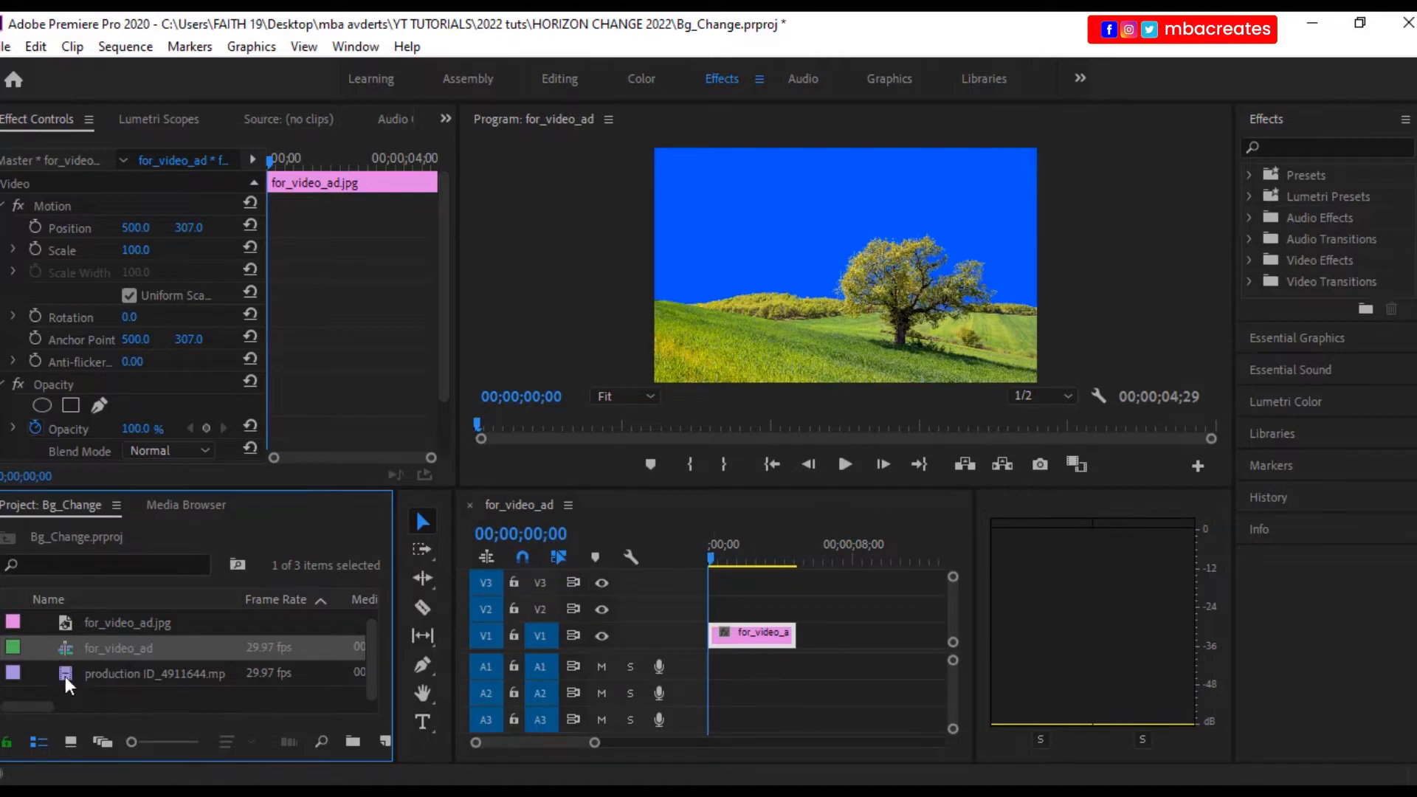
drag(65, 676, 831, 649)
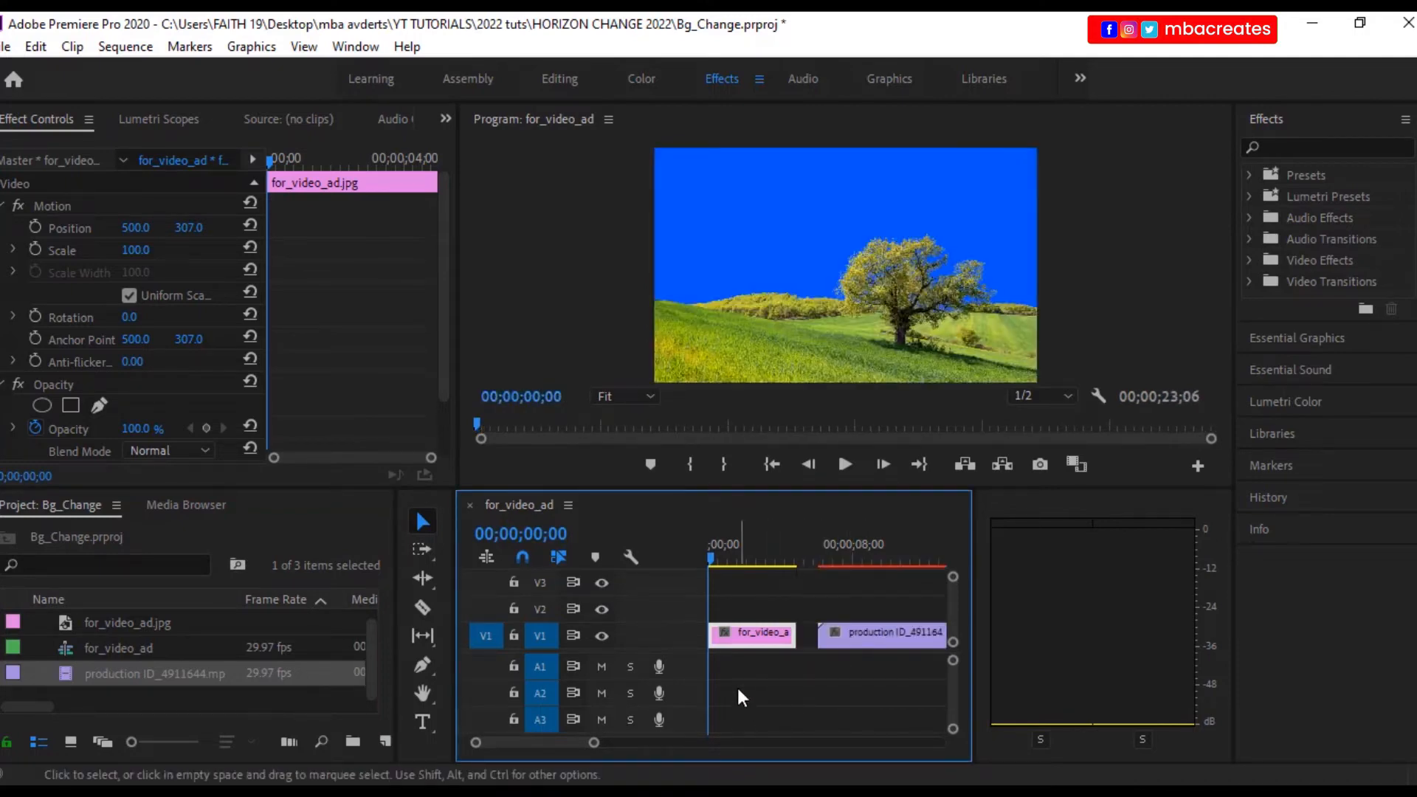
mouse_move(594, 742)
mouse_down()
mouse_move(617, 744)
mouse_move(604, 744)
mouse_up()
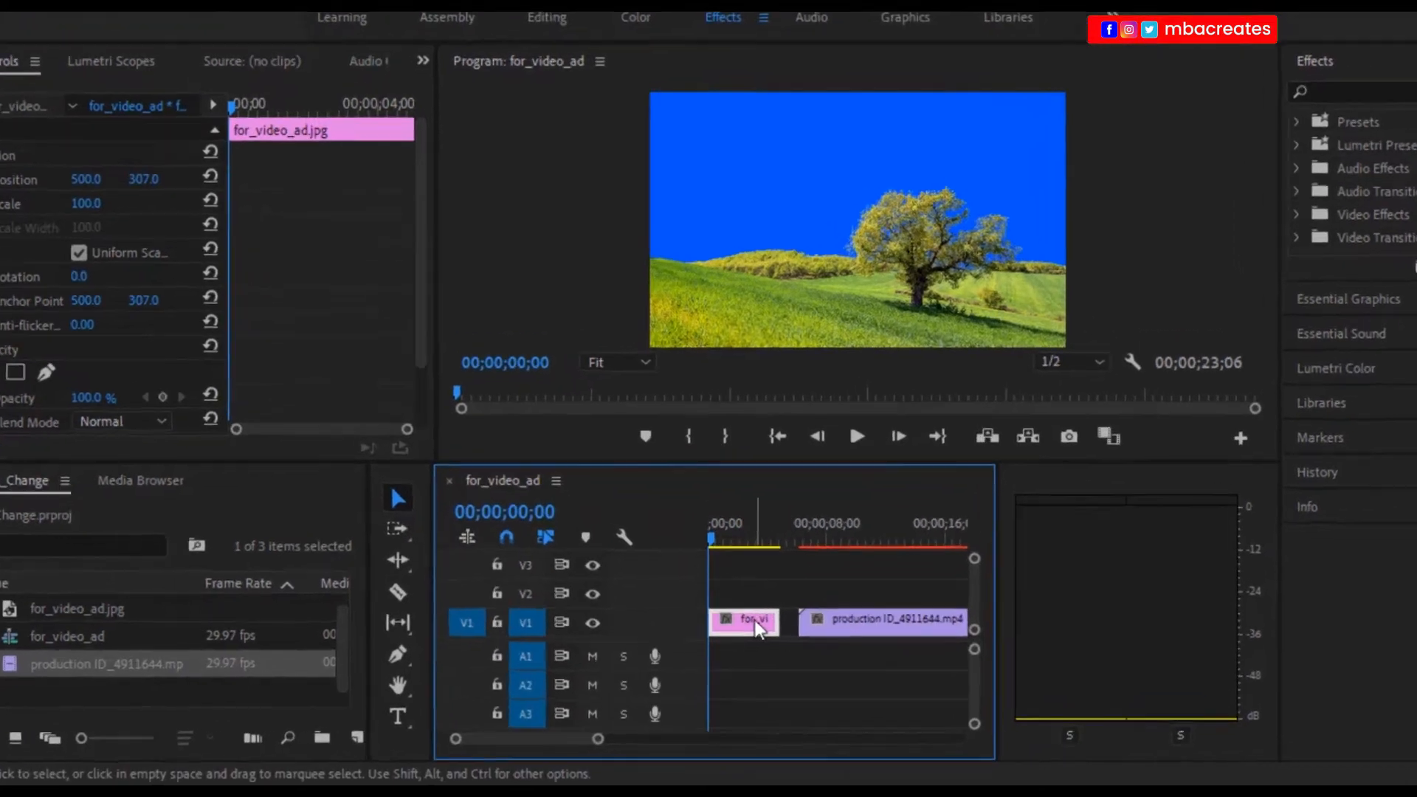
Move for_video_ad.jpg up to track V2 and shift the sky video to the start of V1 beneath it
drag(760, 630, 756, 587)
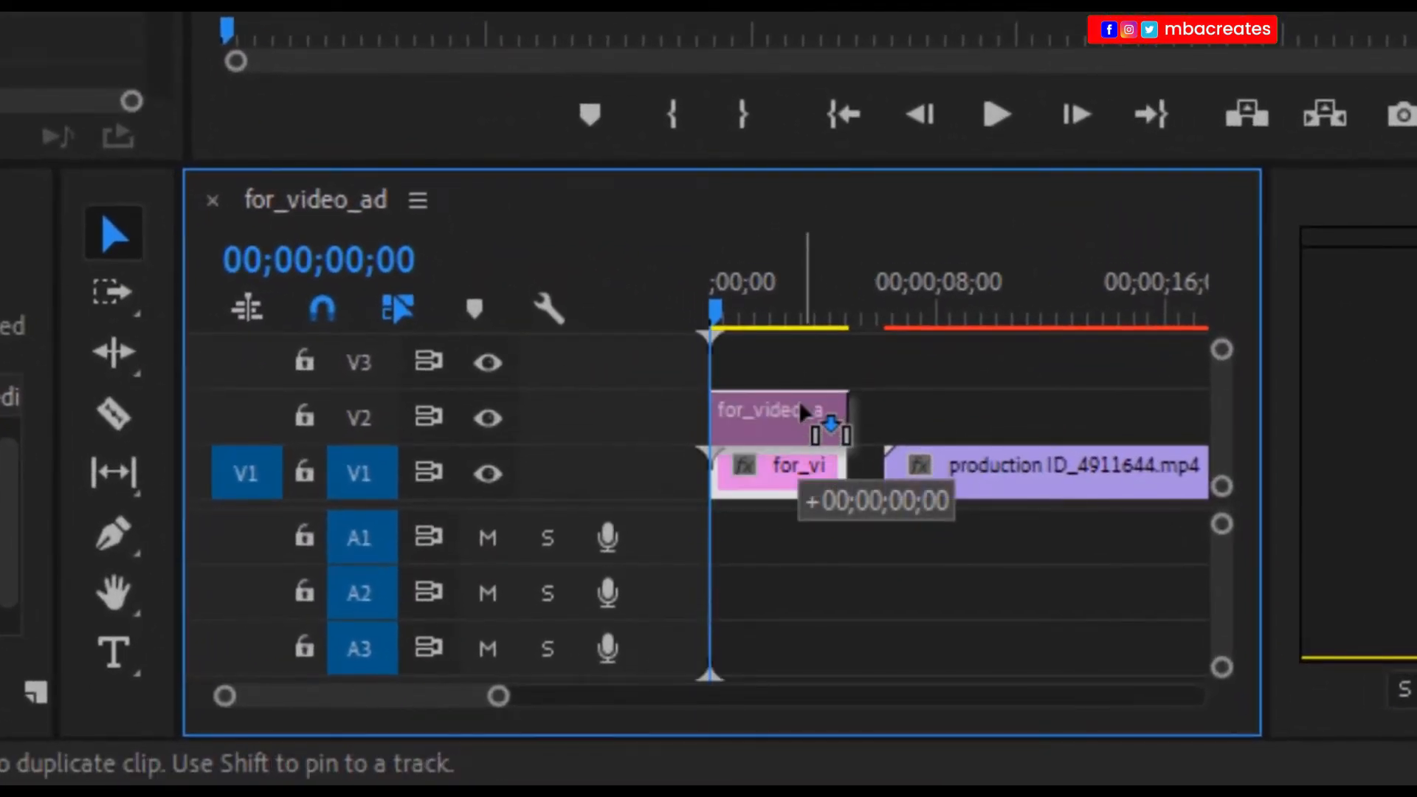
drag(800, 405, 800, 406)
drag(996, 466, 815, 479)
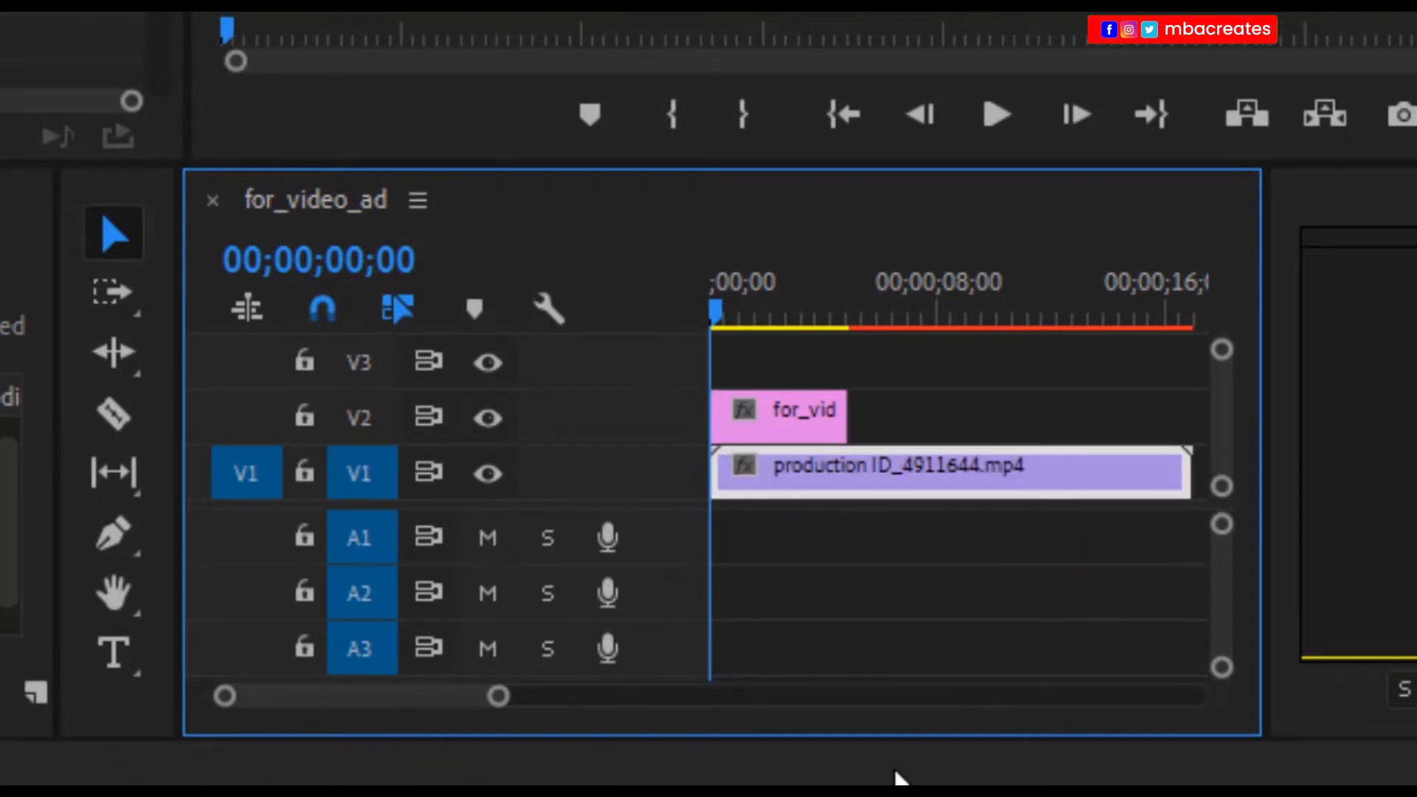
Extend the for_video_ad.jpg clip on V2 to the end of the sky video, scrub the sequence and return to its start
drag(496, 707, 482, 703)
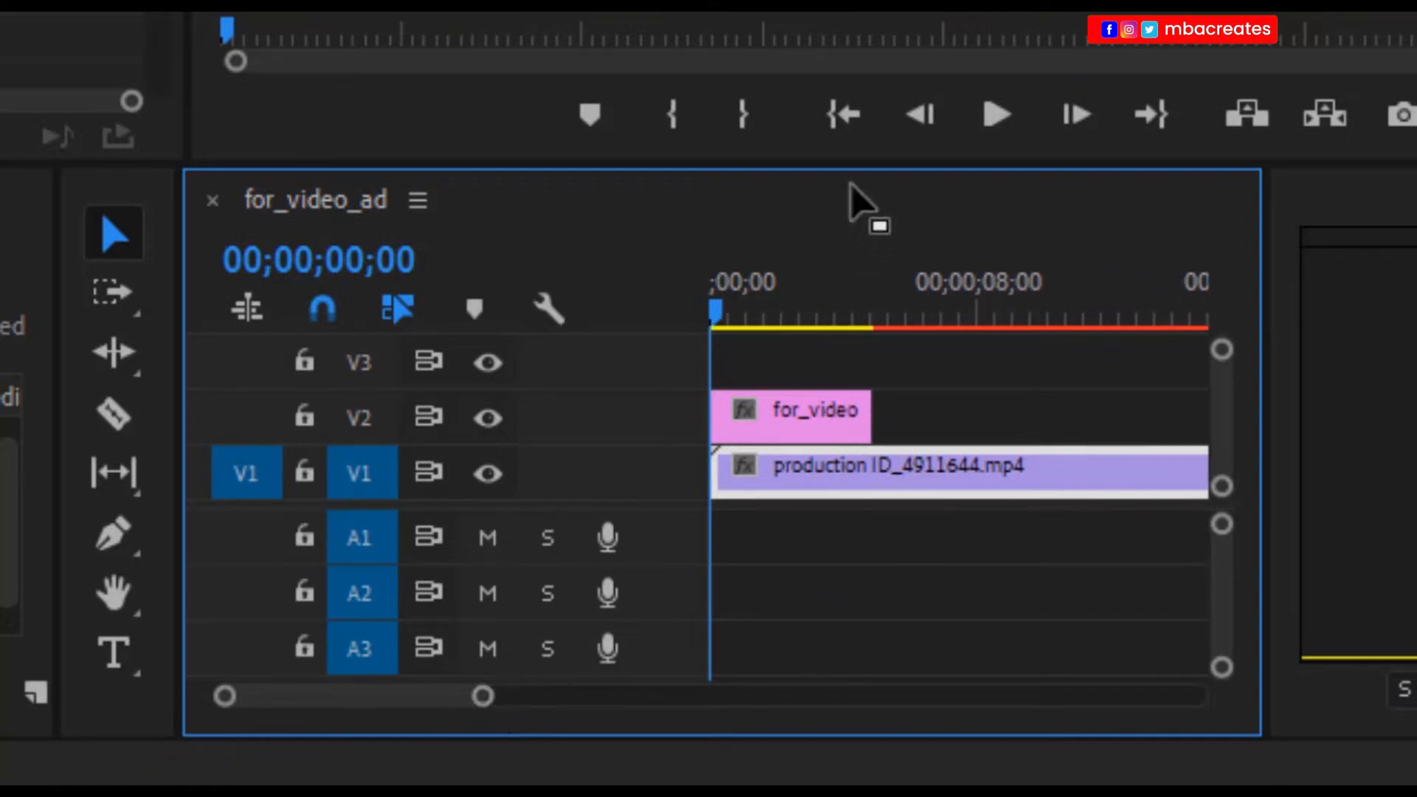
drag(854, 158, 806, 81)
drag(487, 701, 527, 705)
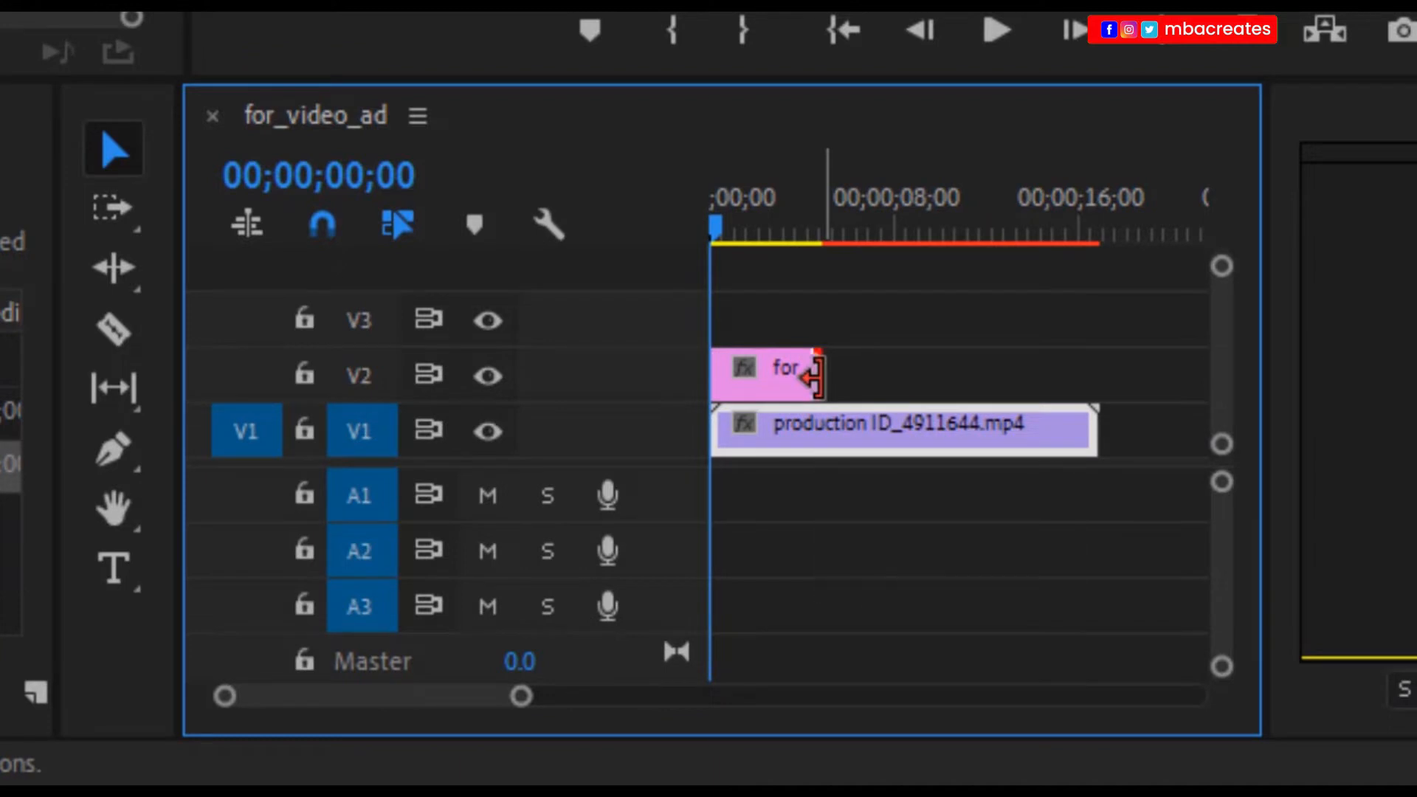
drag(815, 374, 1098, 401)
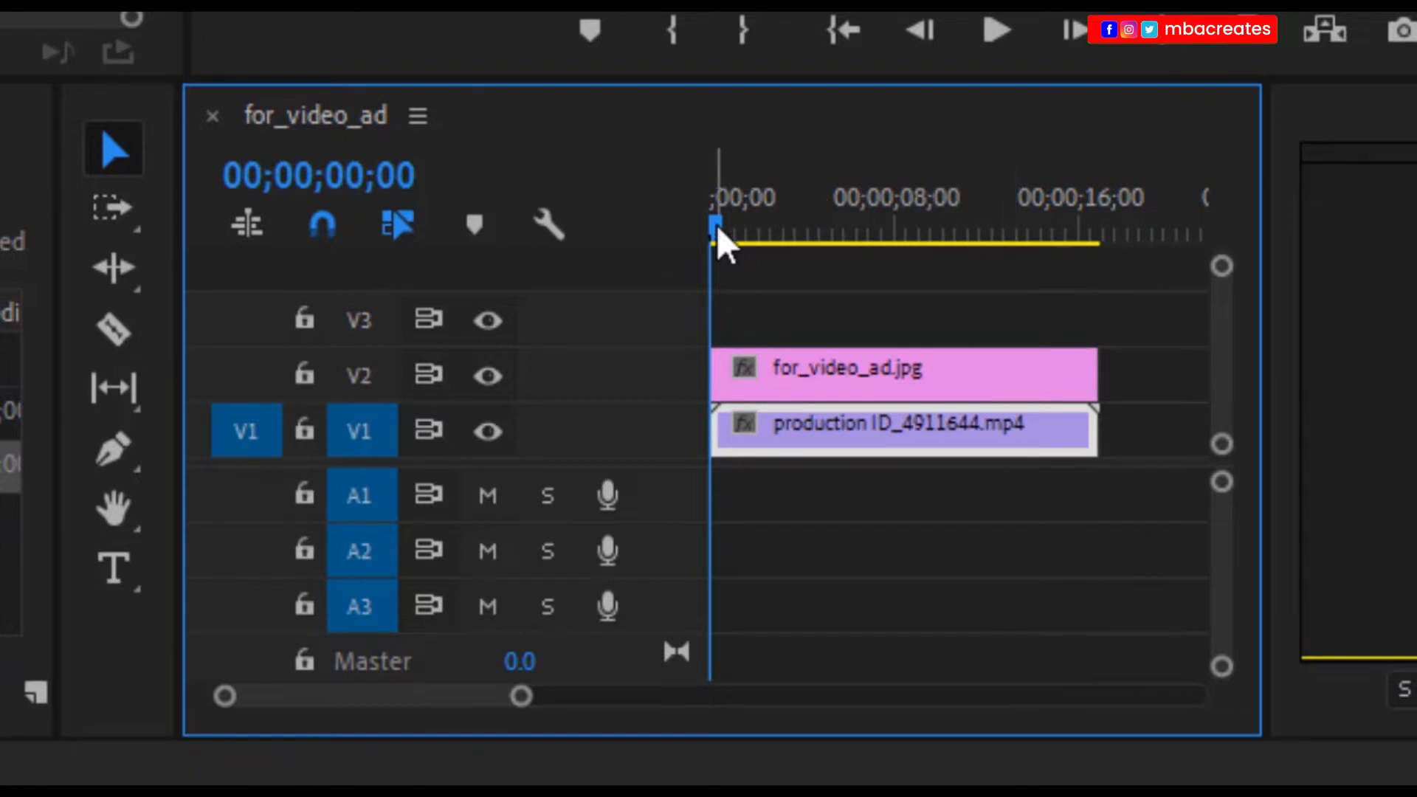
drag(740, 229, 936, 266)
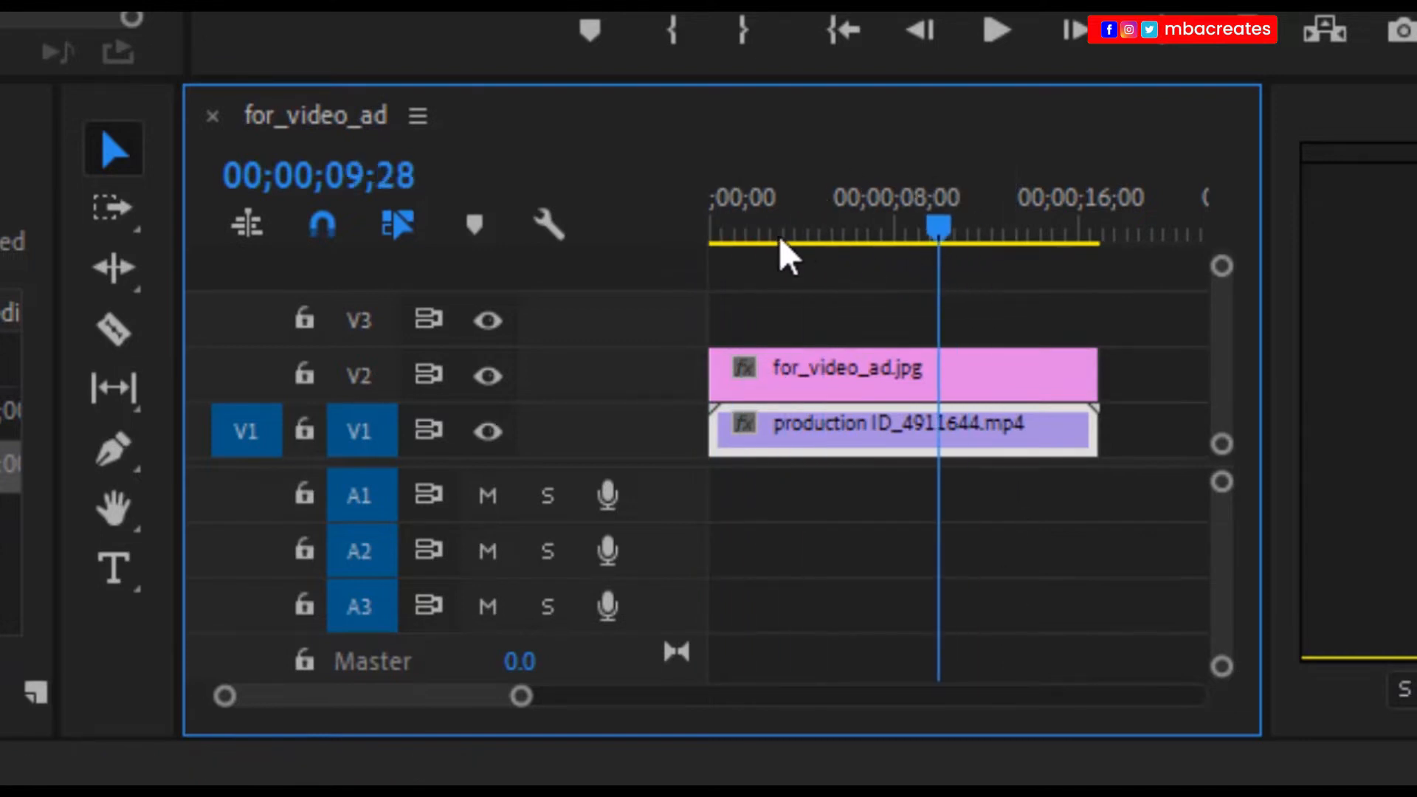
drag(780, 243, 655, 251)
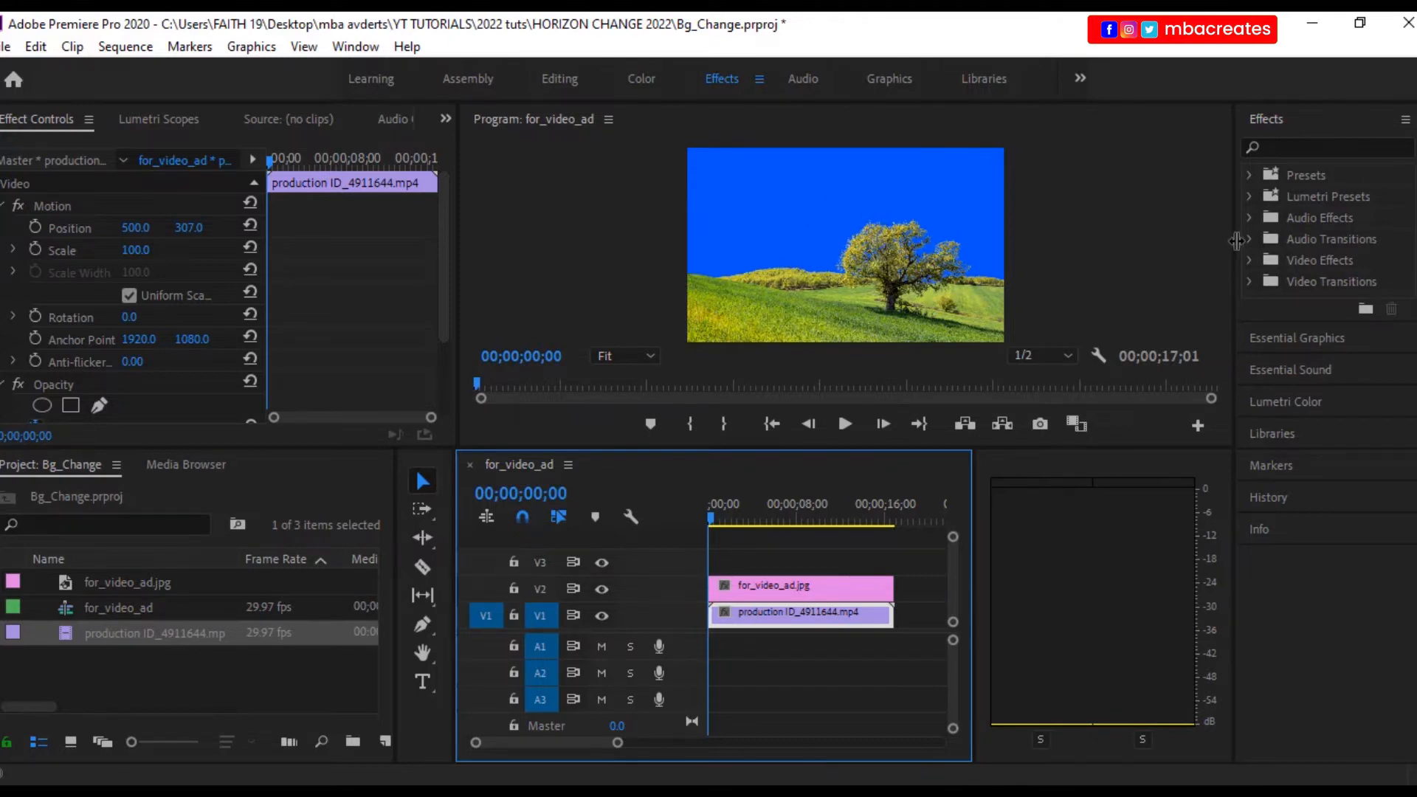
Widen the effects list, search it for "ultra" and apply Ultra Key to the for_video_ad.jpg clip
drag(1236, 240, 1101, 236)
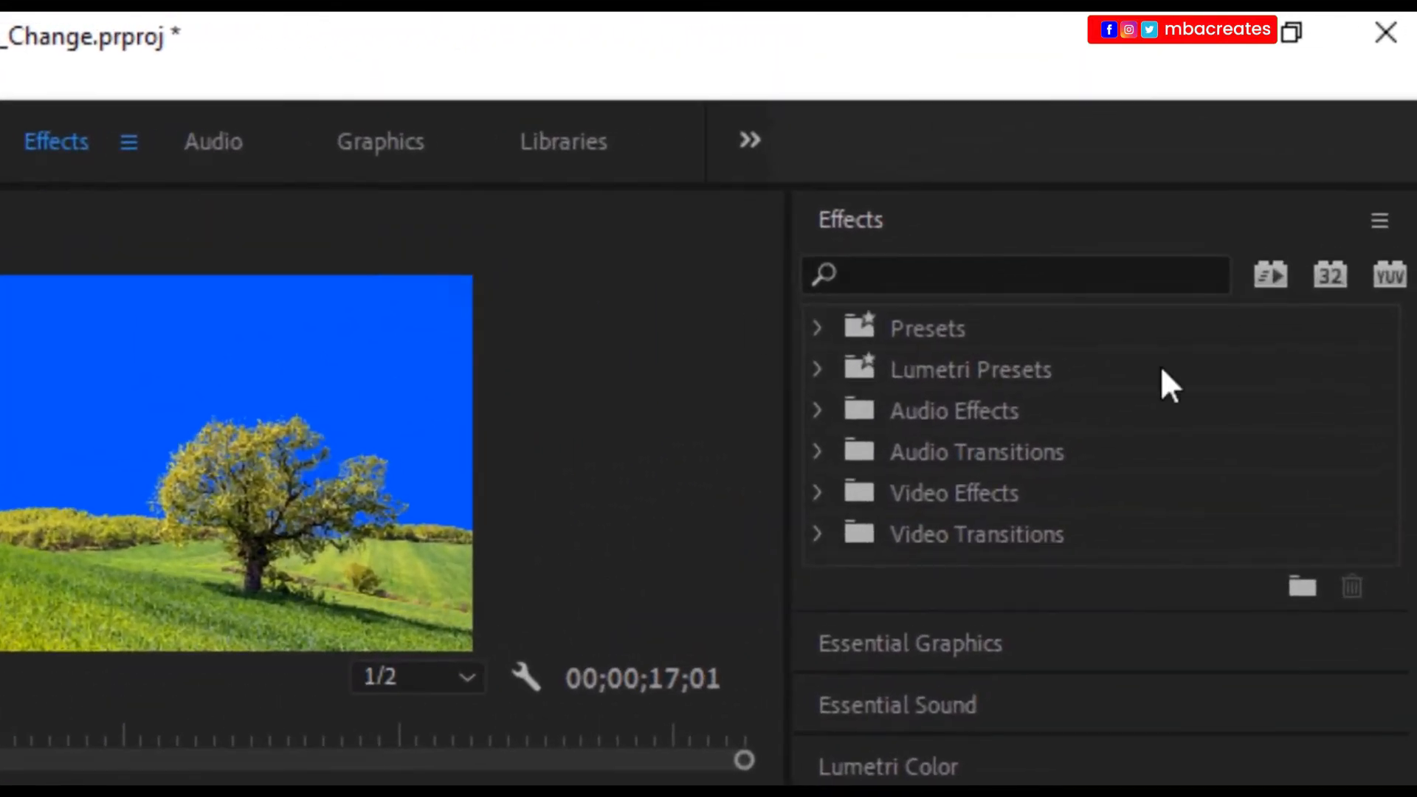
click(982, 273)
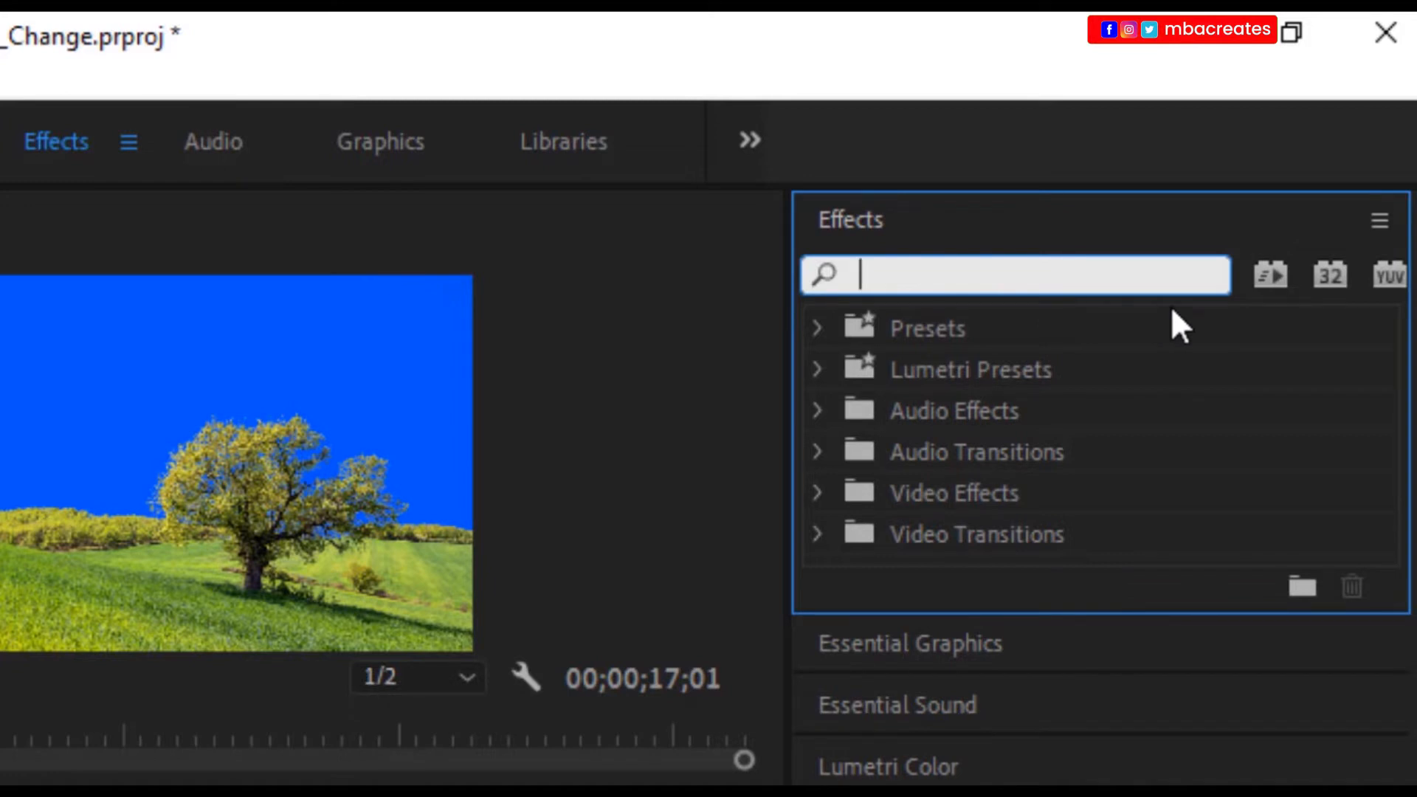
text(ultra)
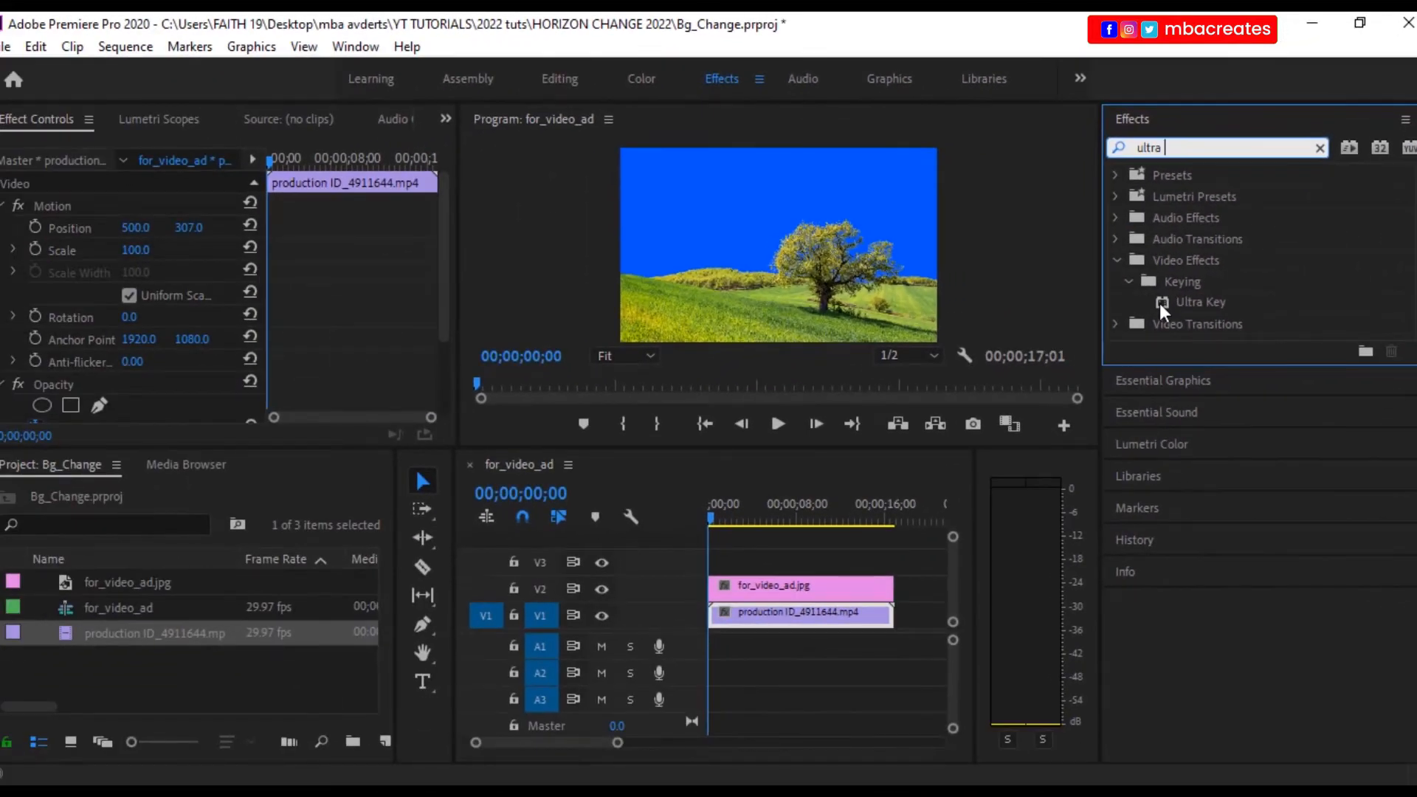
drag(1162, 304, 830, 587)
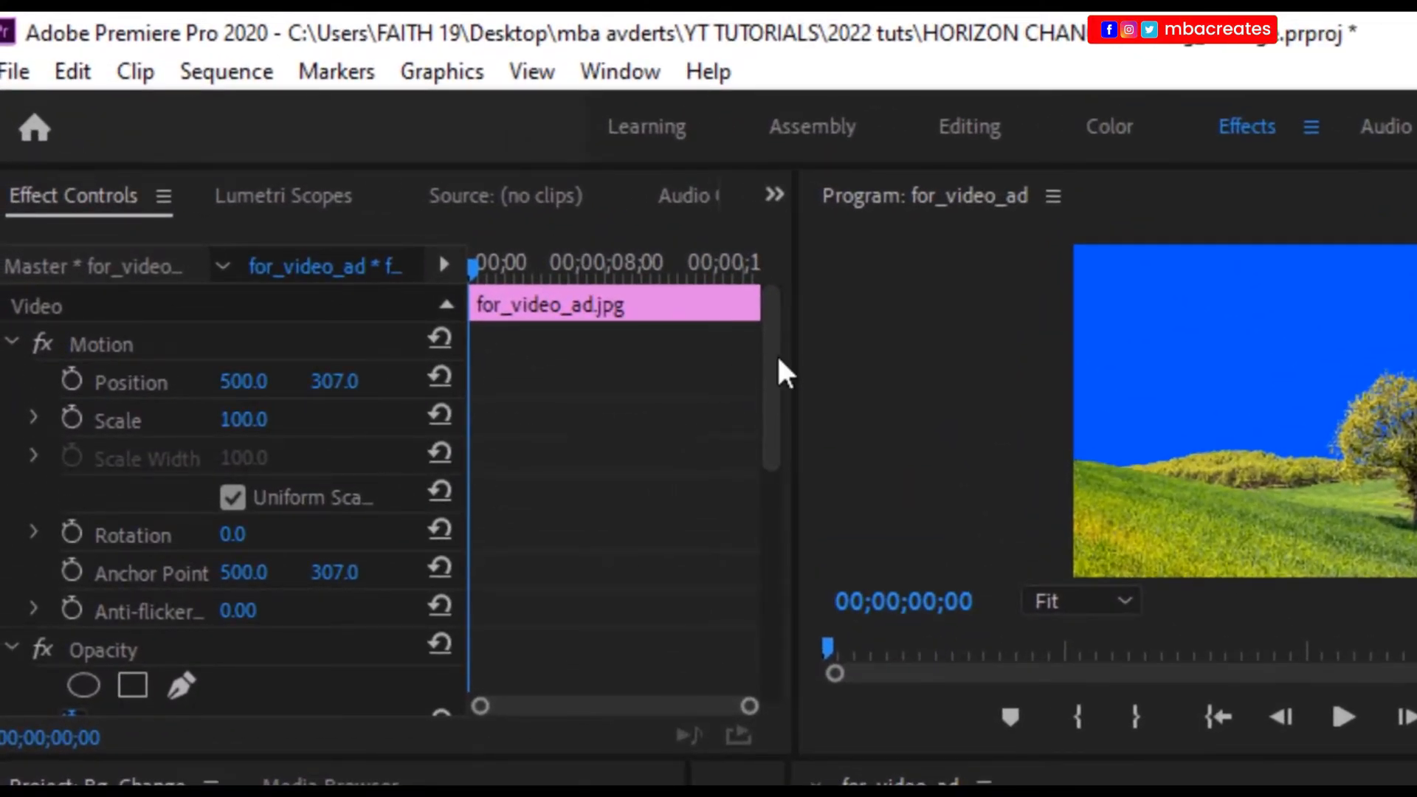
Set the Ultra Key's key color by sampling the solid blue sky in the program preview
scroll(558, 431, down, 8)
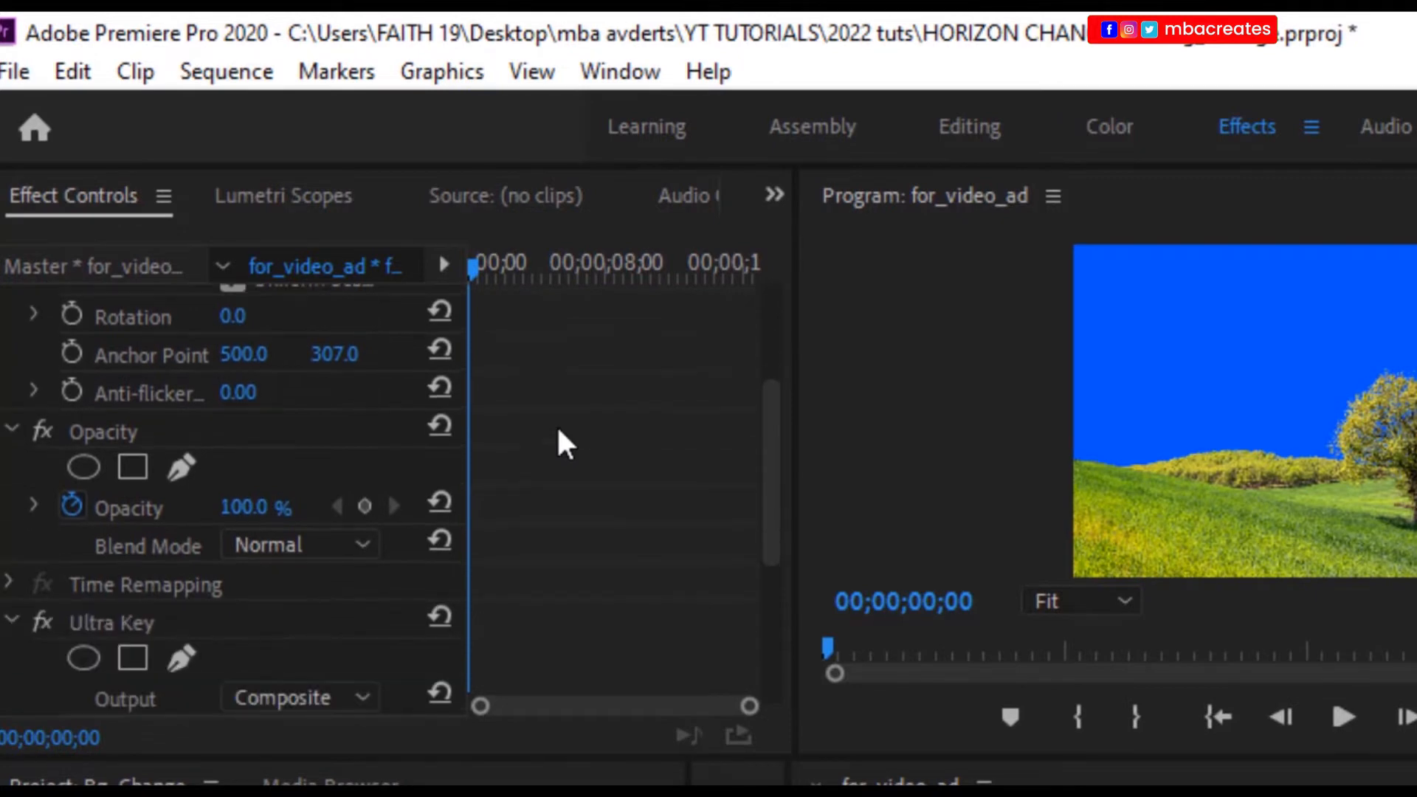
scroll(558, 431, down, 6)
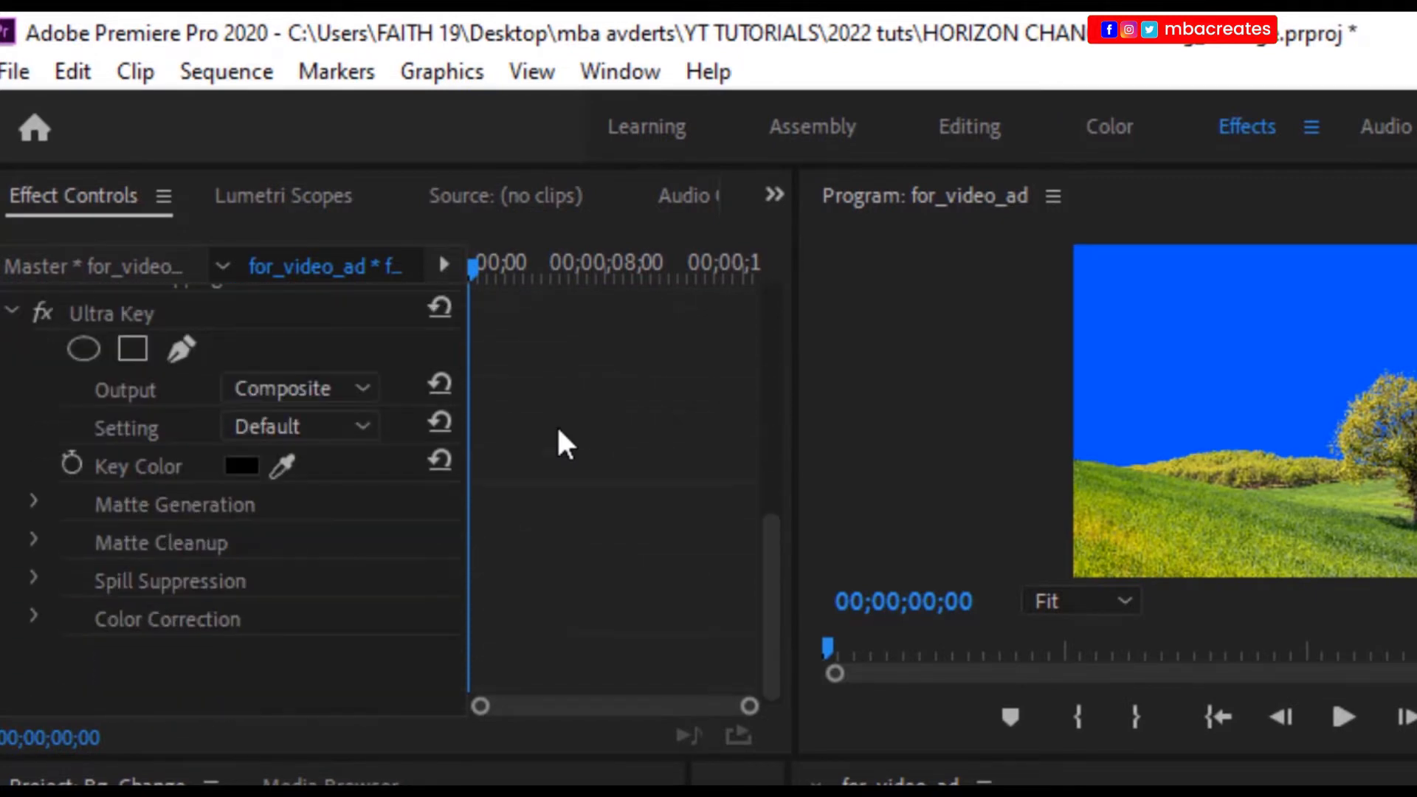
scroll(558, 431, up, 1)
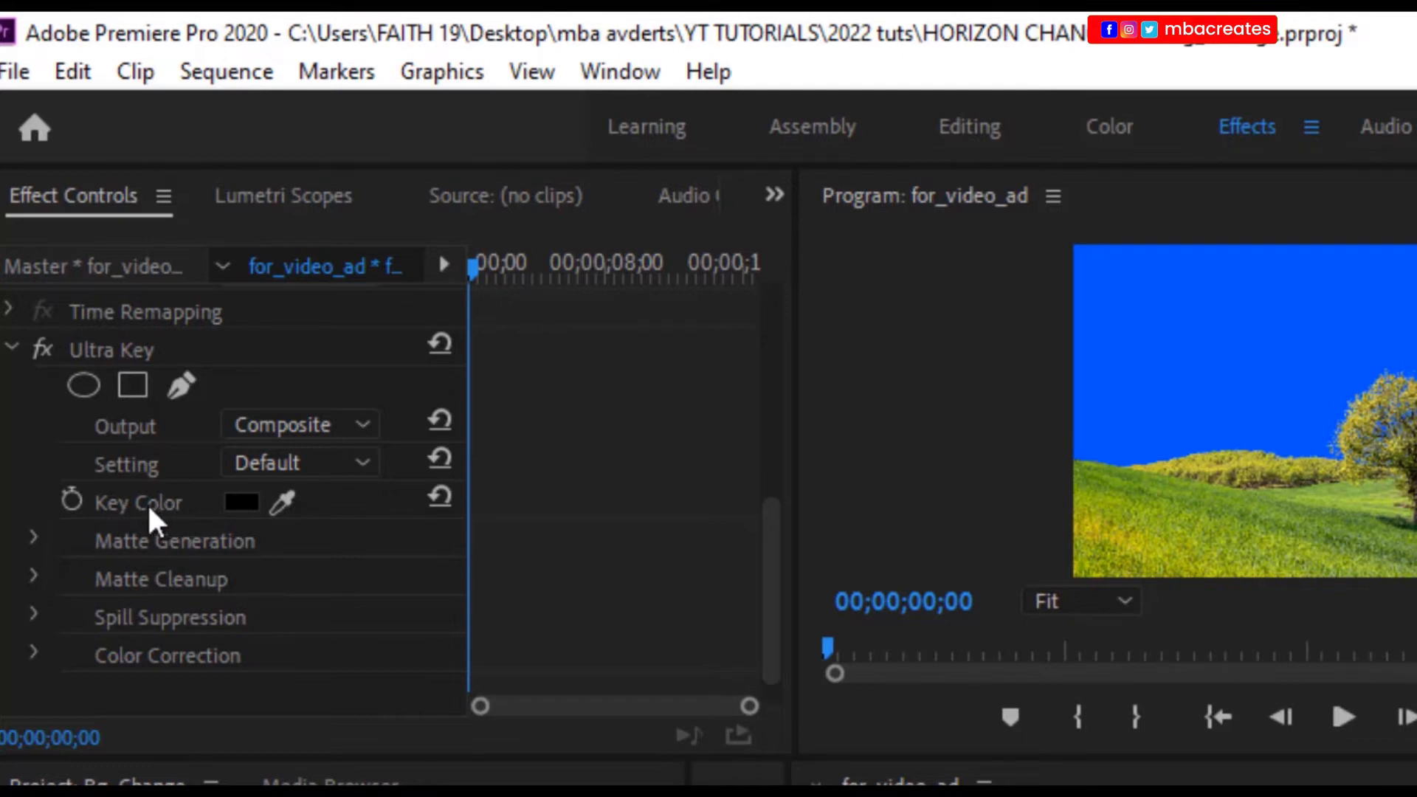
click(277, 502)
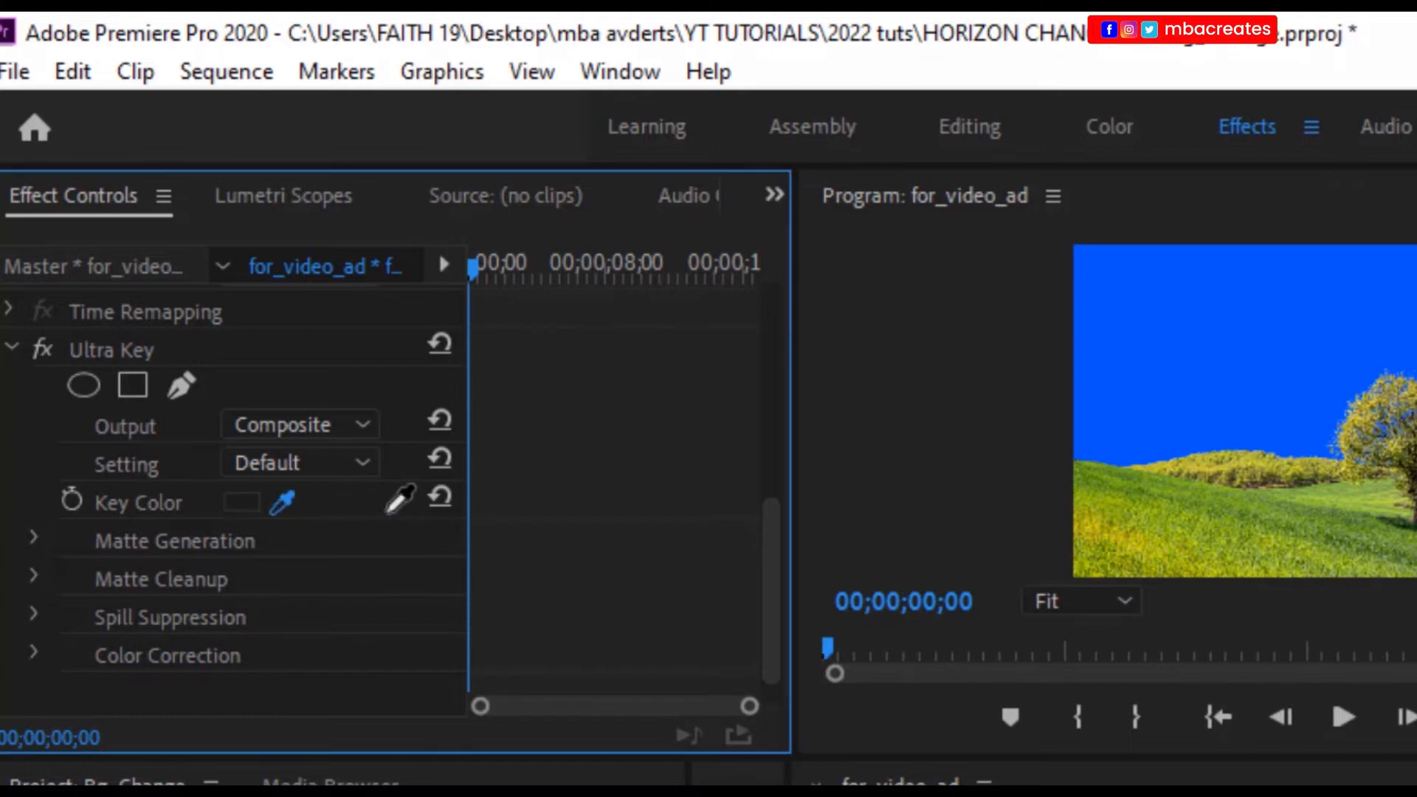
click(1345, 315)
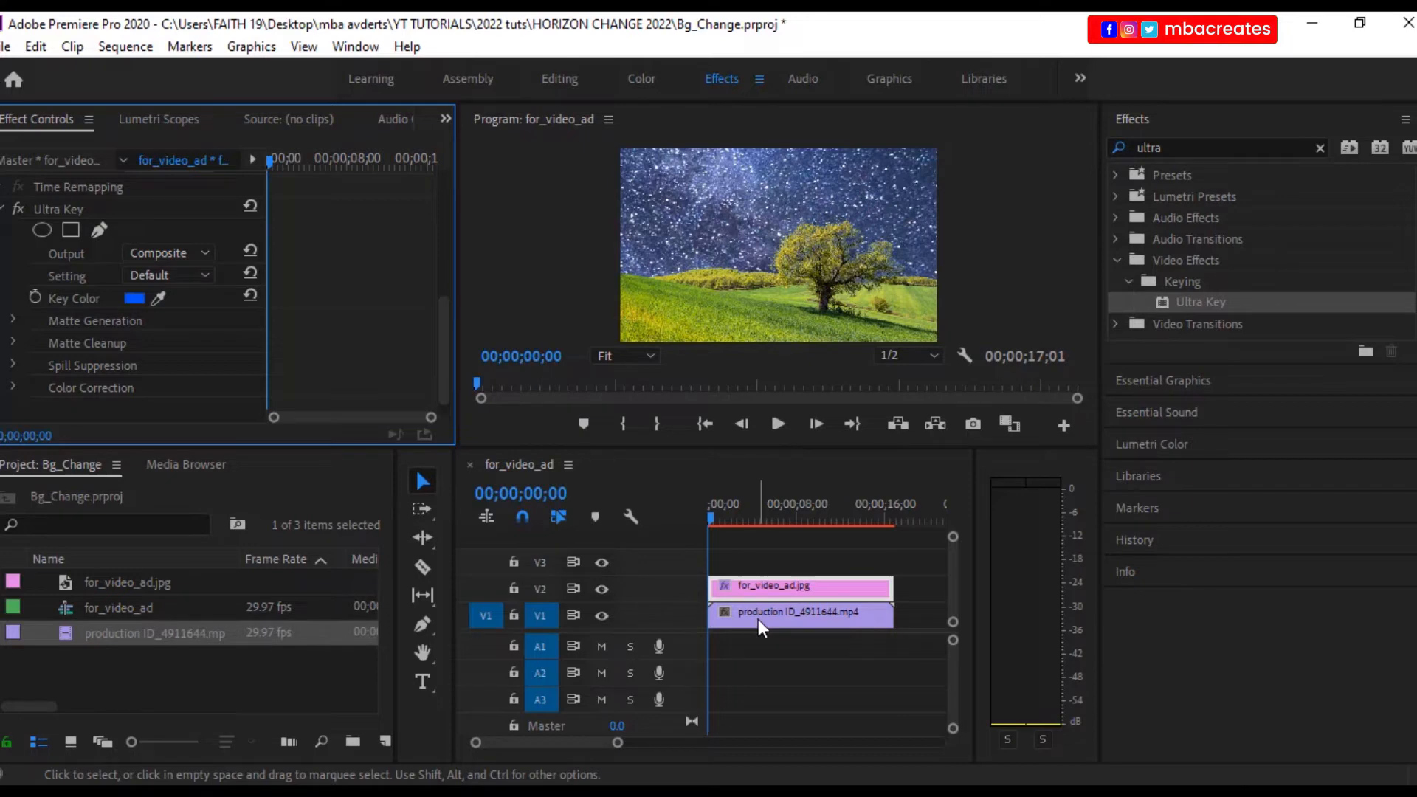
Play back the composited night sky for a few seconds, stop, and return the playhead to the start
click(778, 424)
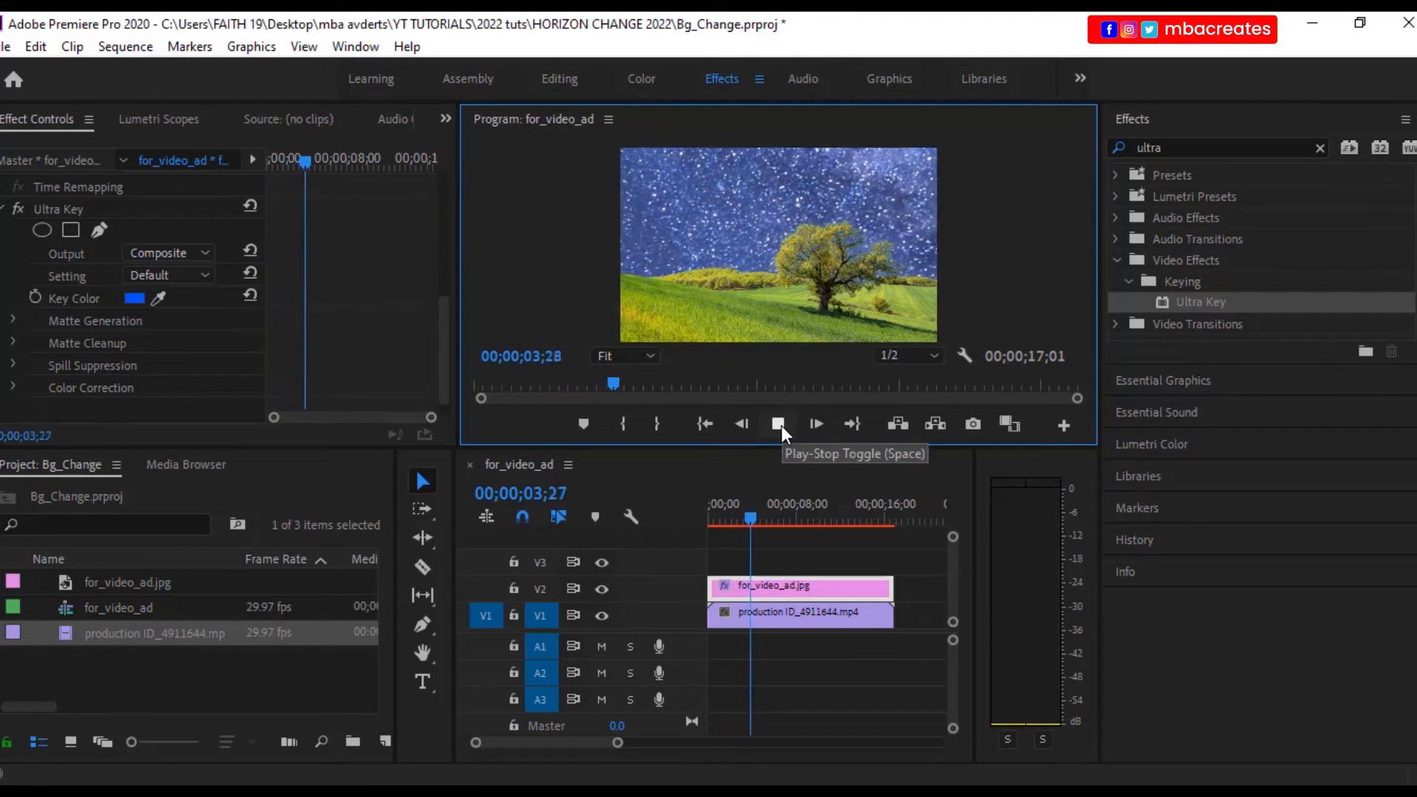
click(781, 425)
drag(759, 516, 698, 530)
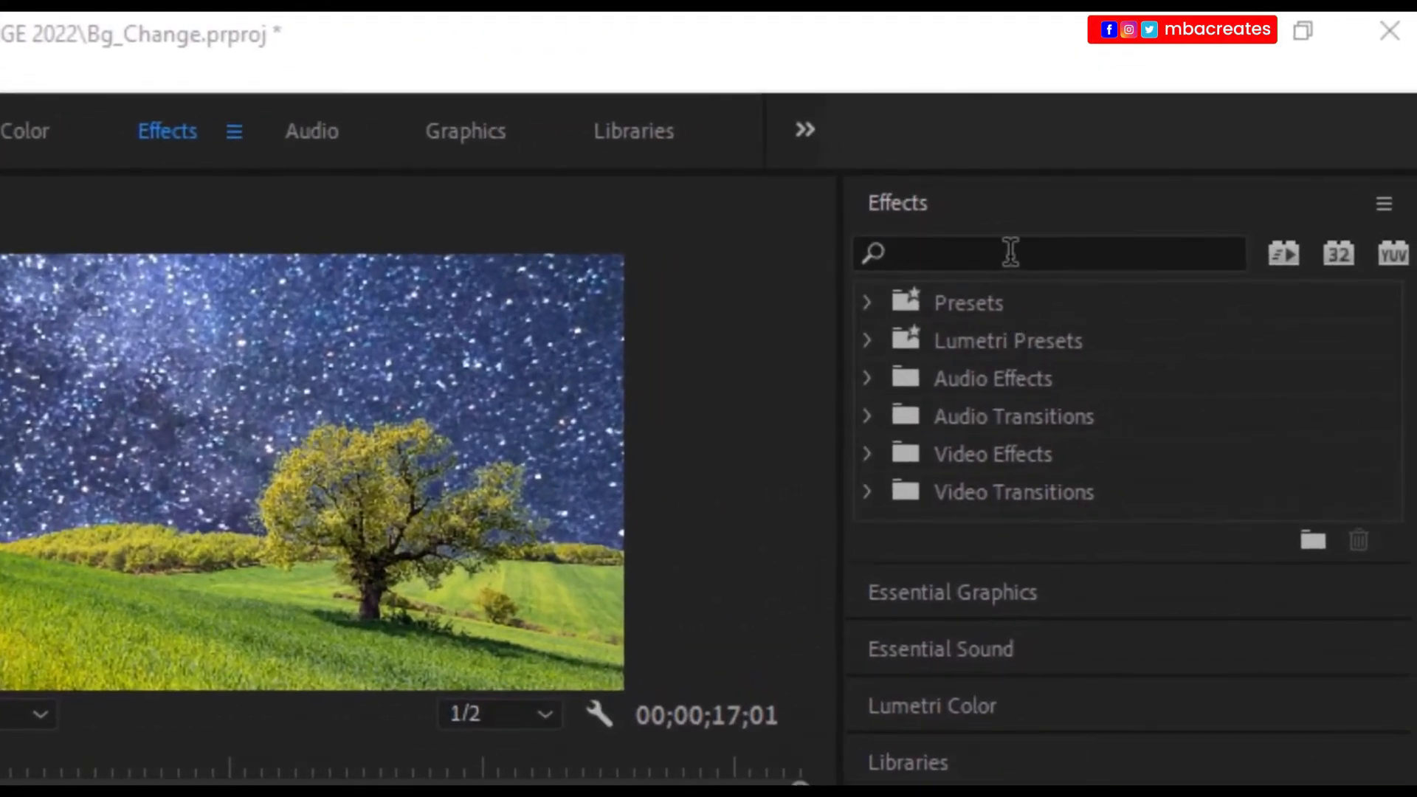
Search the effects for "Lumetri color" and apply Lumetri Color to the for_video_ad.jpg clip on V2
click(1011, 252)
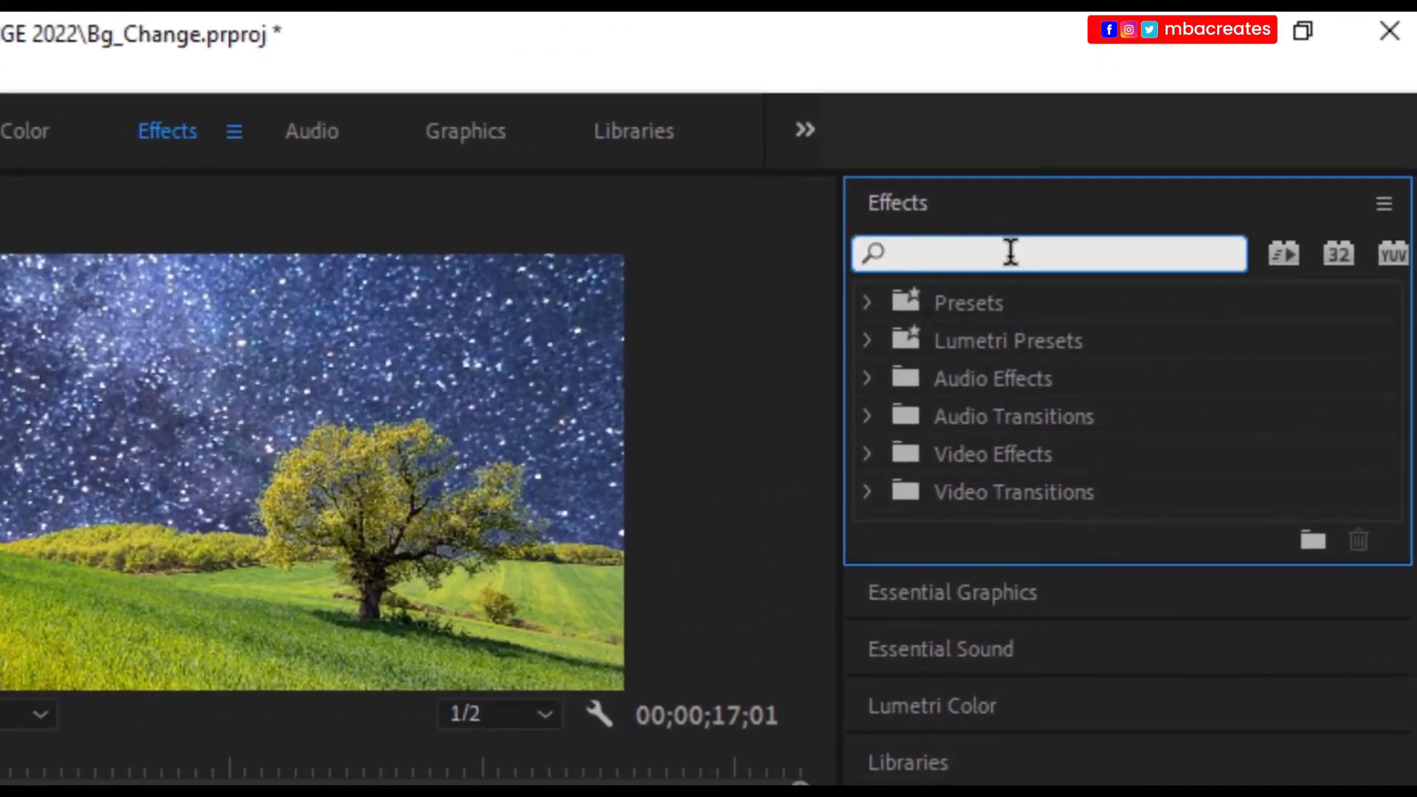
text(Lume)
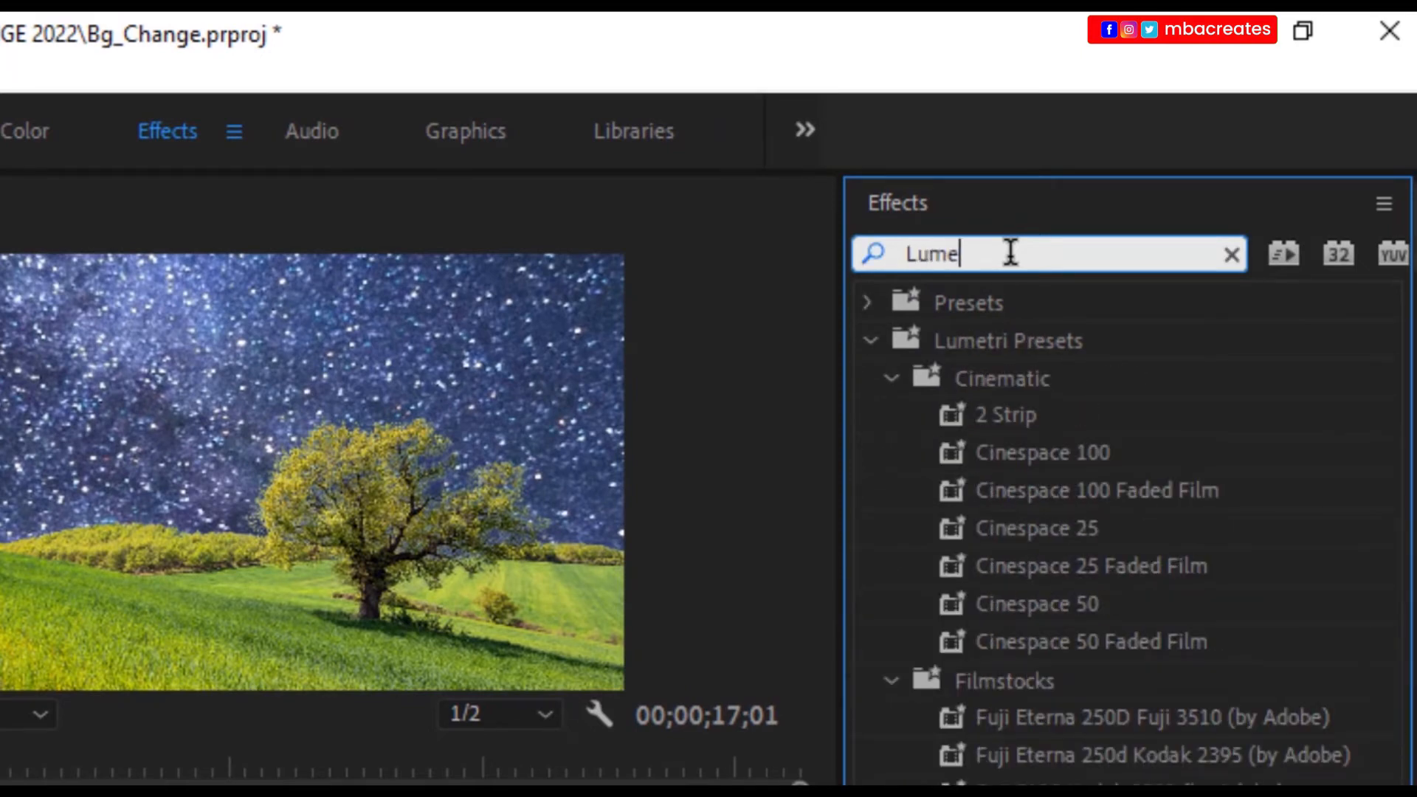
text(tri color)
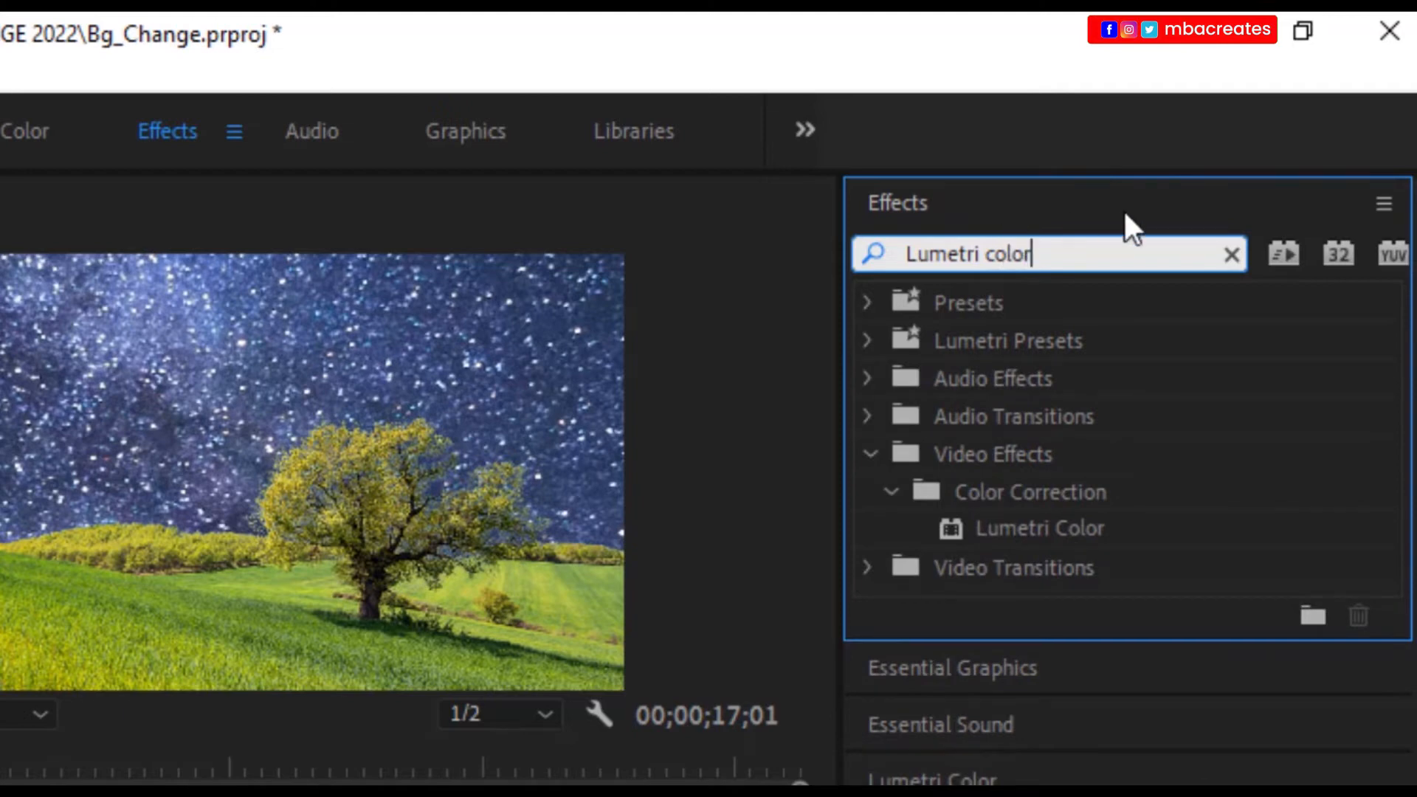
drag(951, 532, 455, 796)
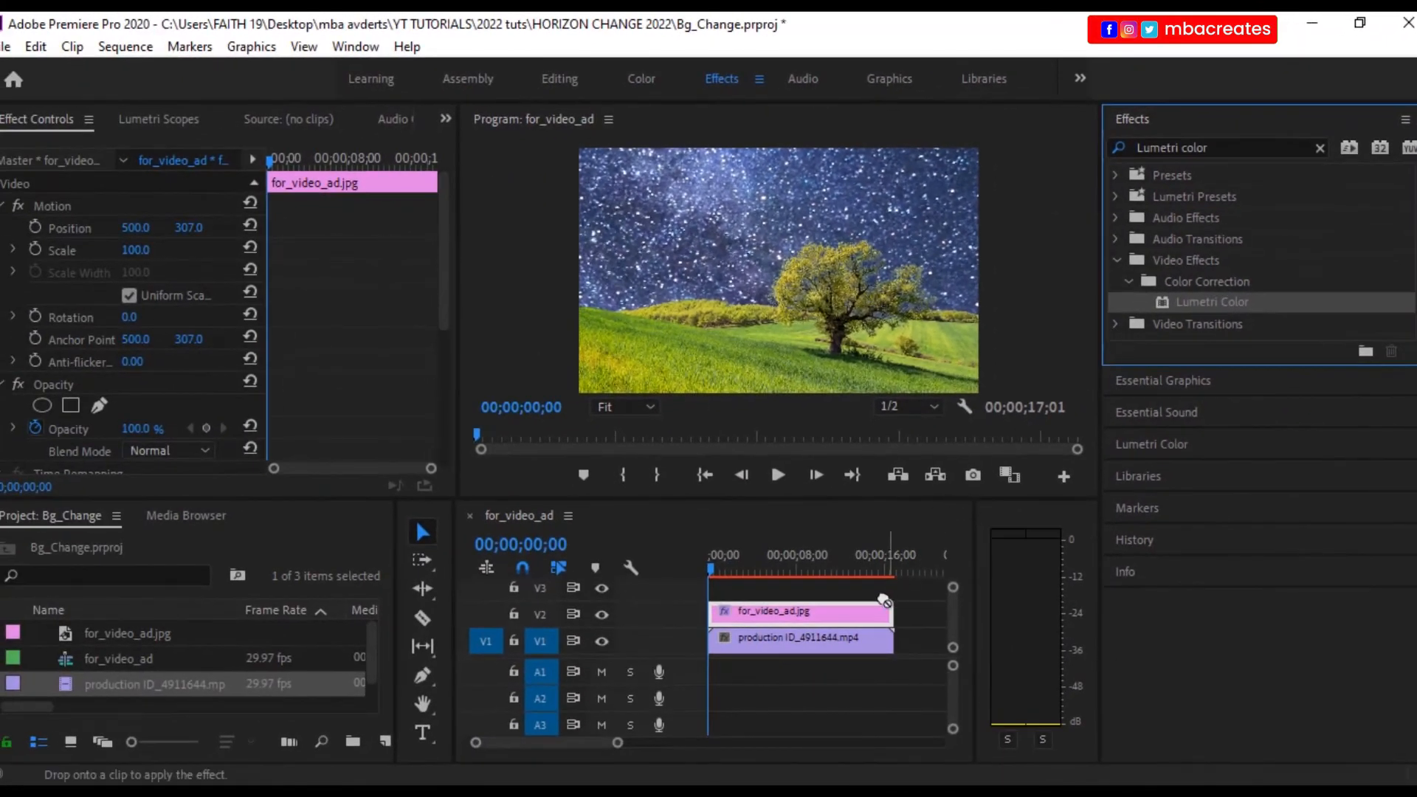
drag(885, 602, 800, 614)
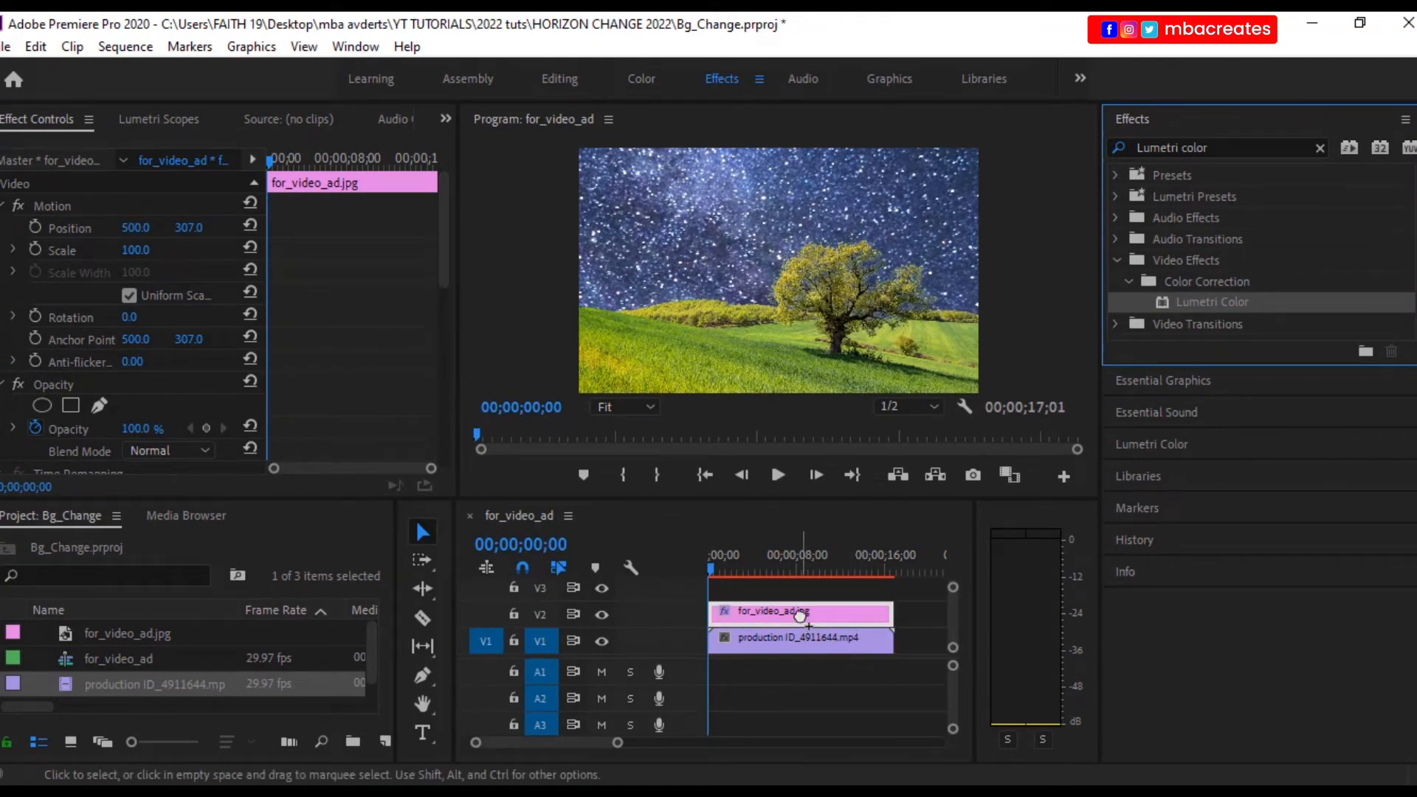
Expand Lumetri Color's Basic Correction settings with the Tint slider and widen the effect controls so the setting names are fully readable
drag(447, 273, 420, 449)
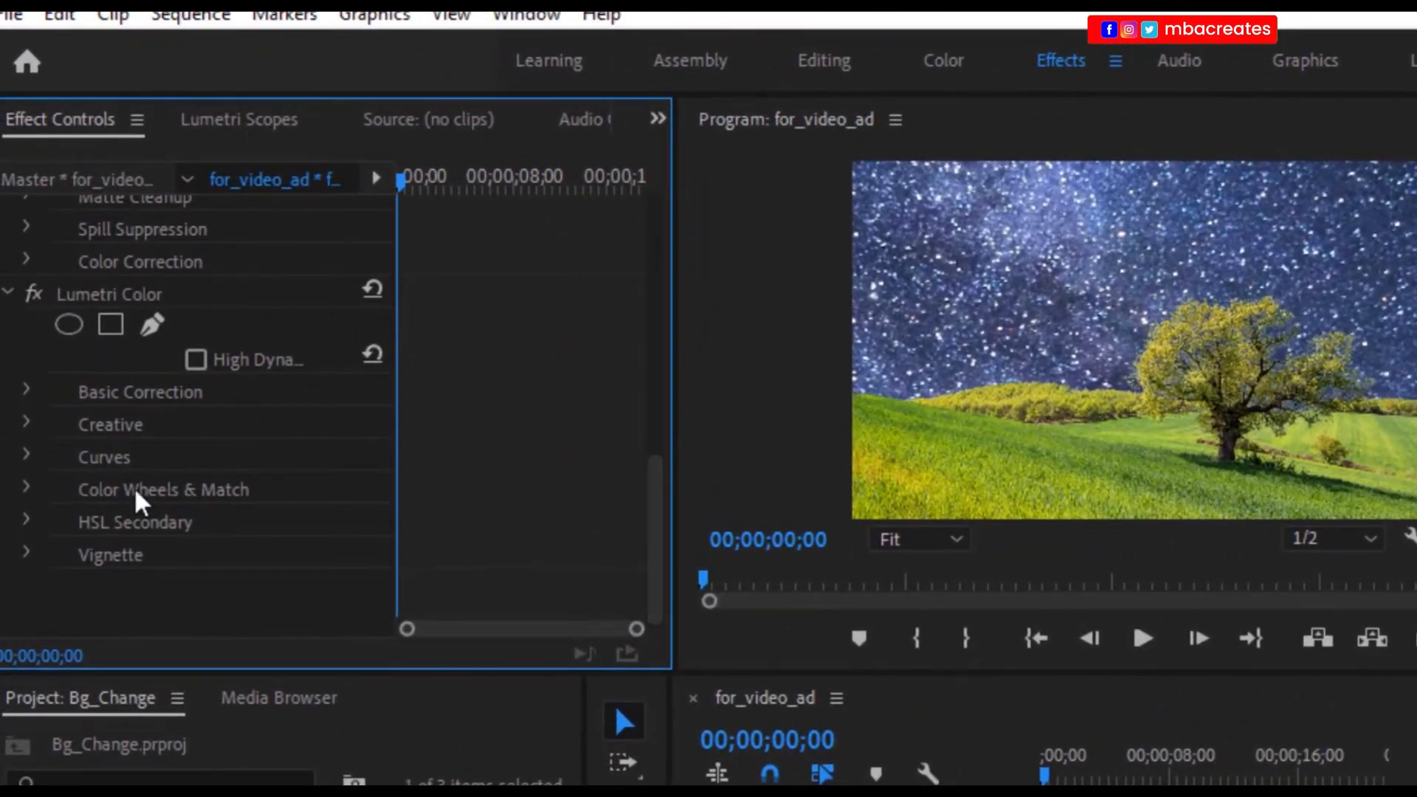
click(7, 292)
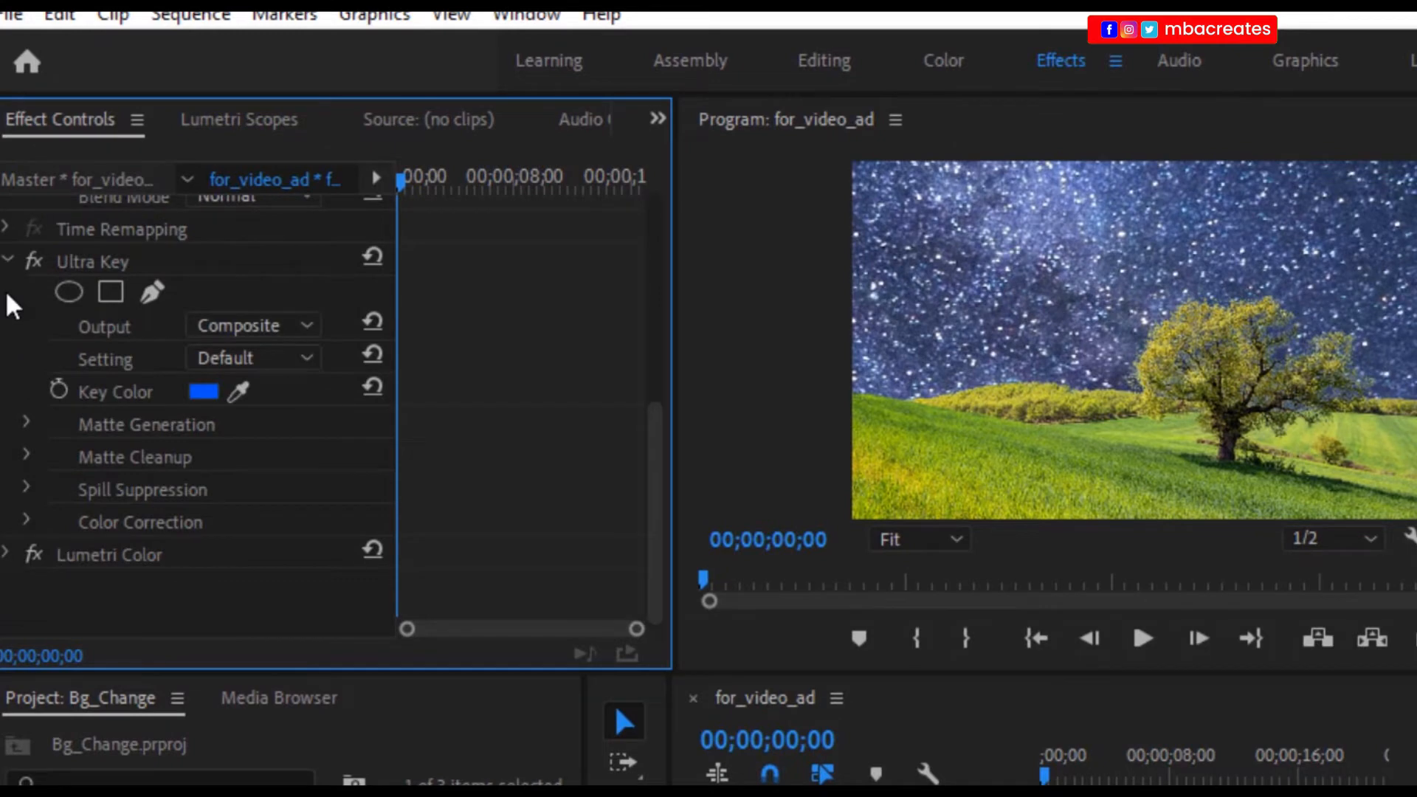
click(6, 553)
scroll(400, 361, down, 4)
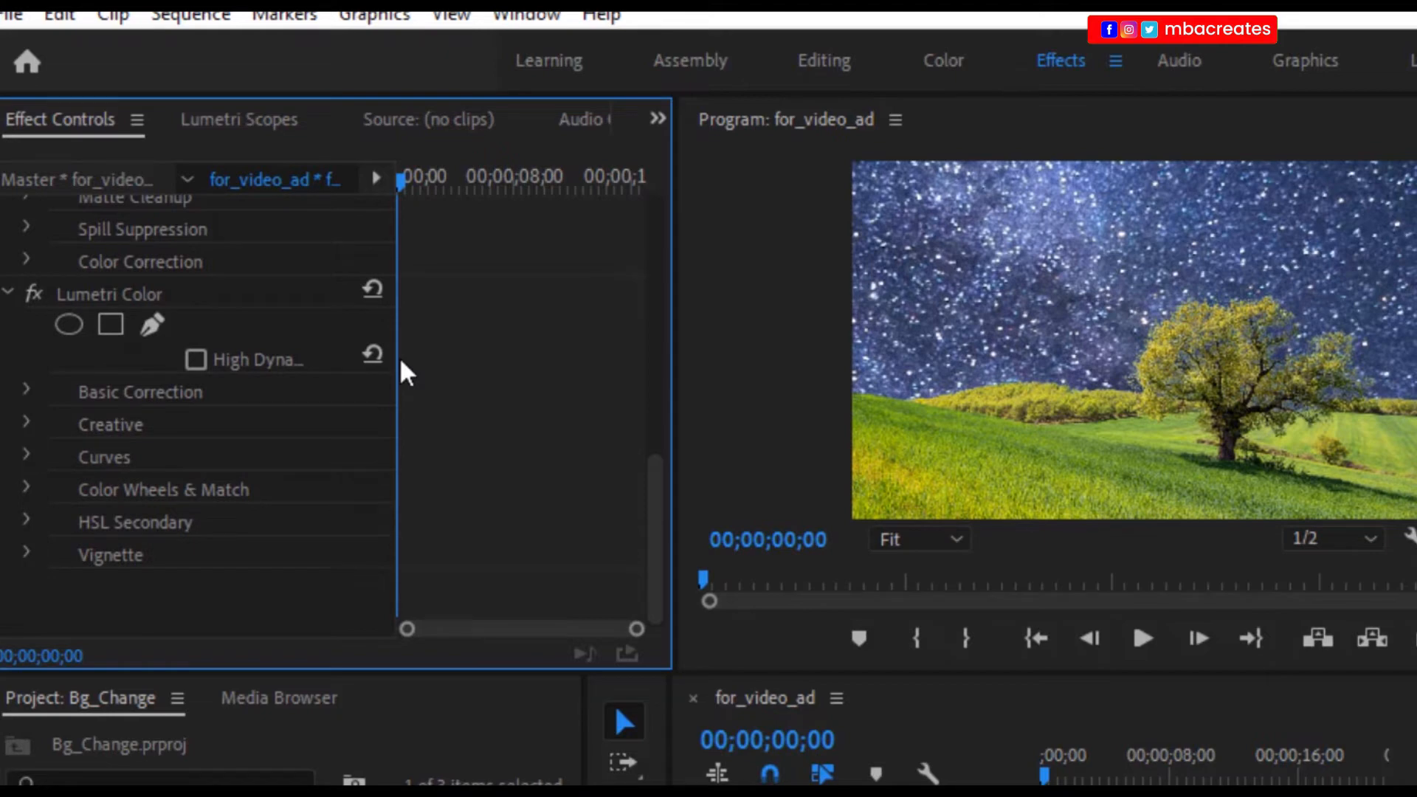
click(27, 392)
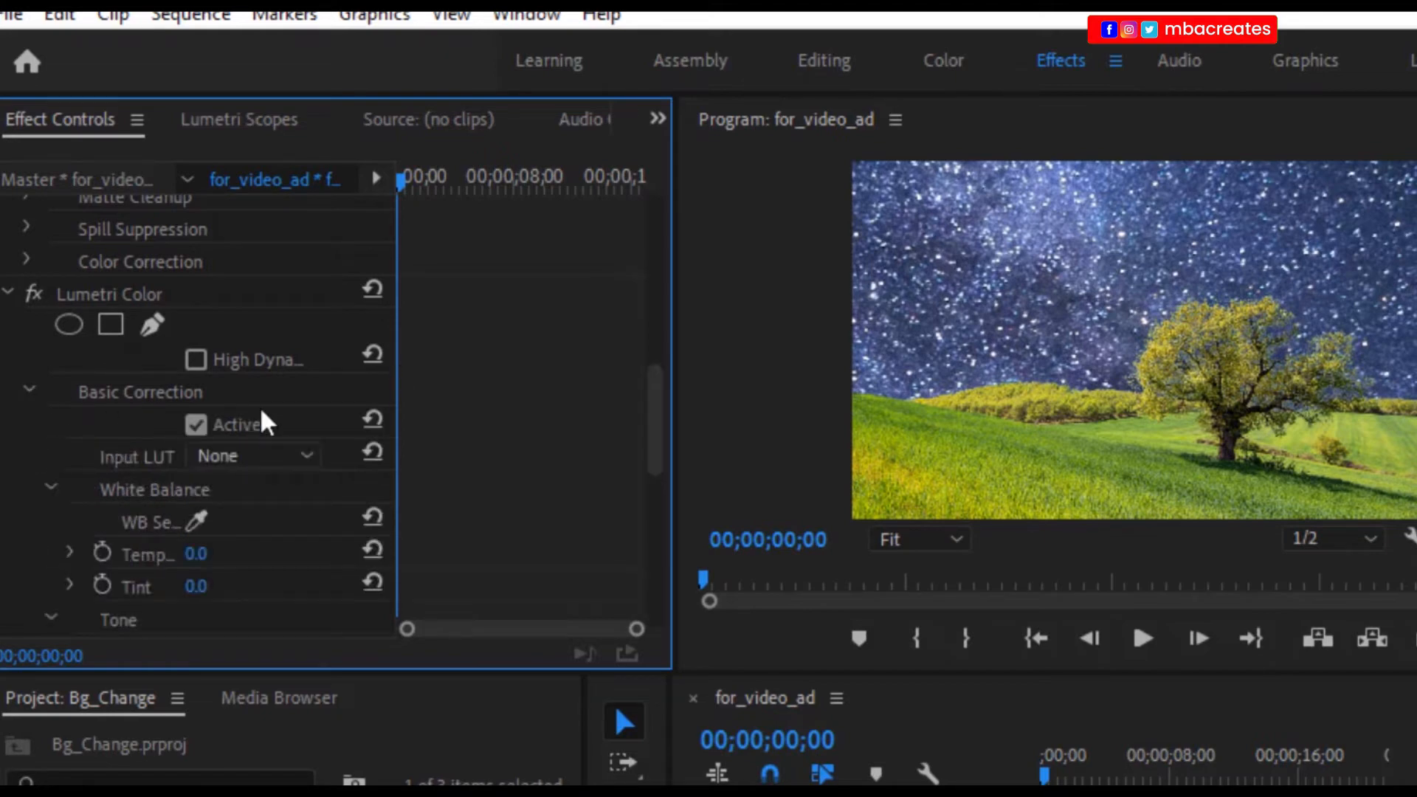
scroll(263, 413, down, 4)
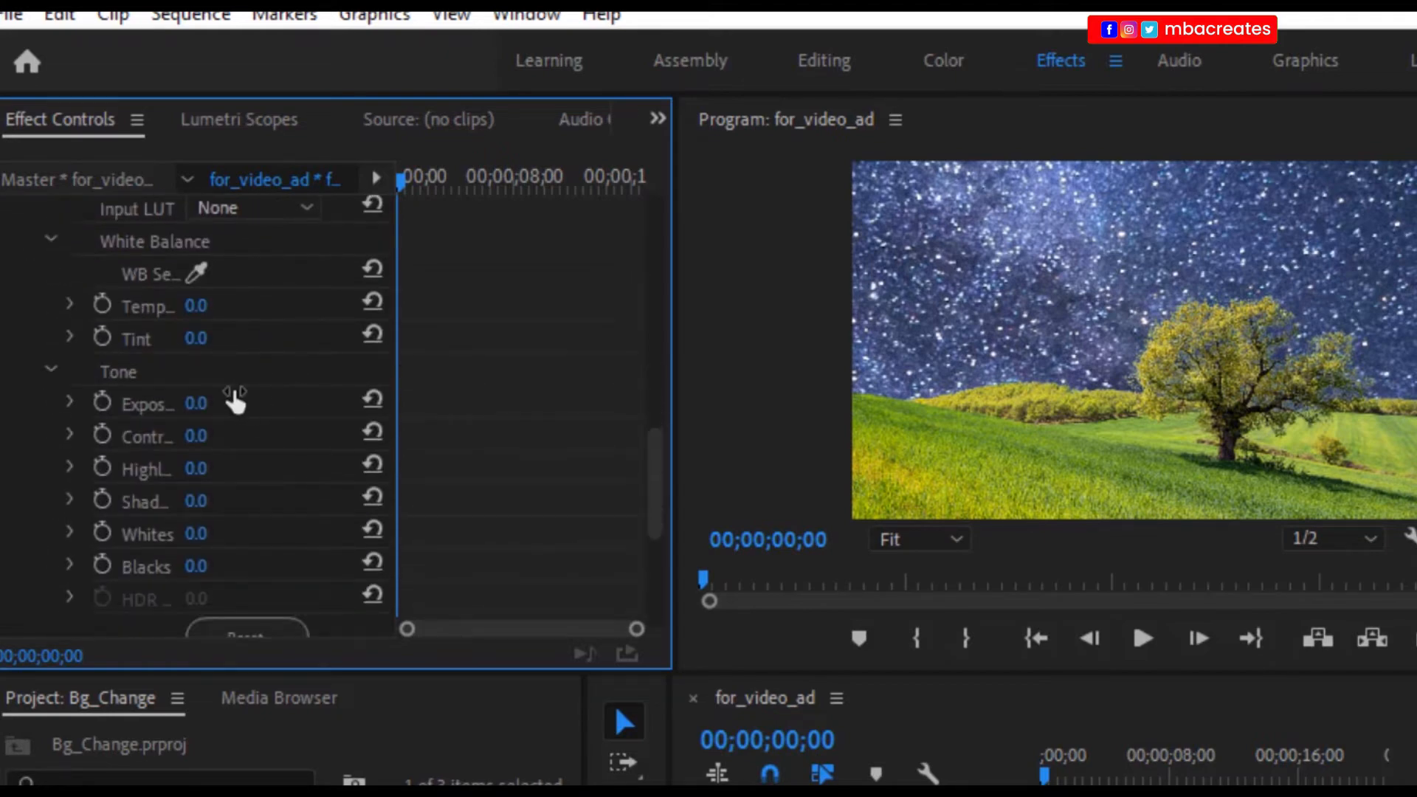
scroll(236, 384, up, 3)
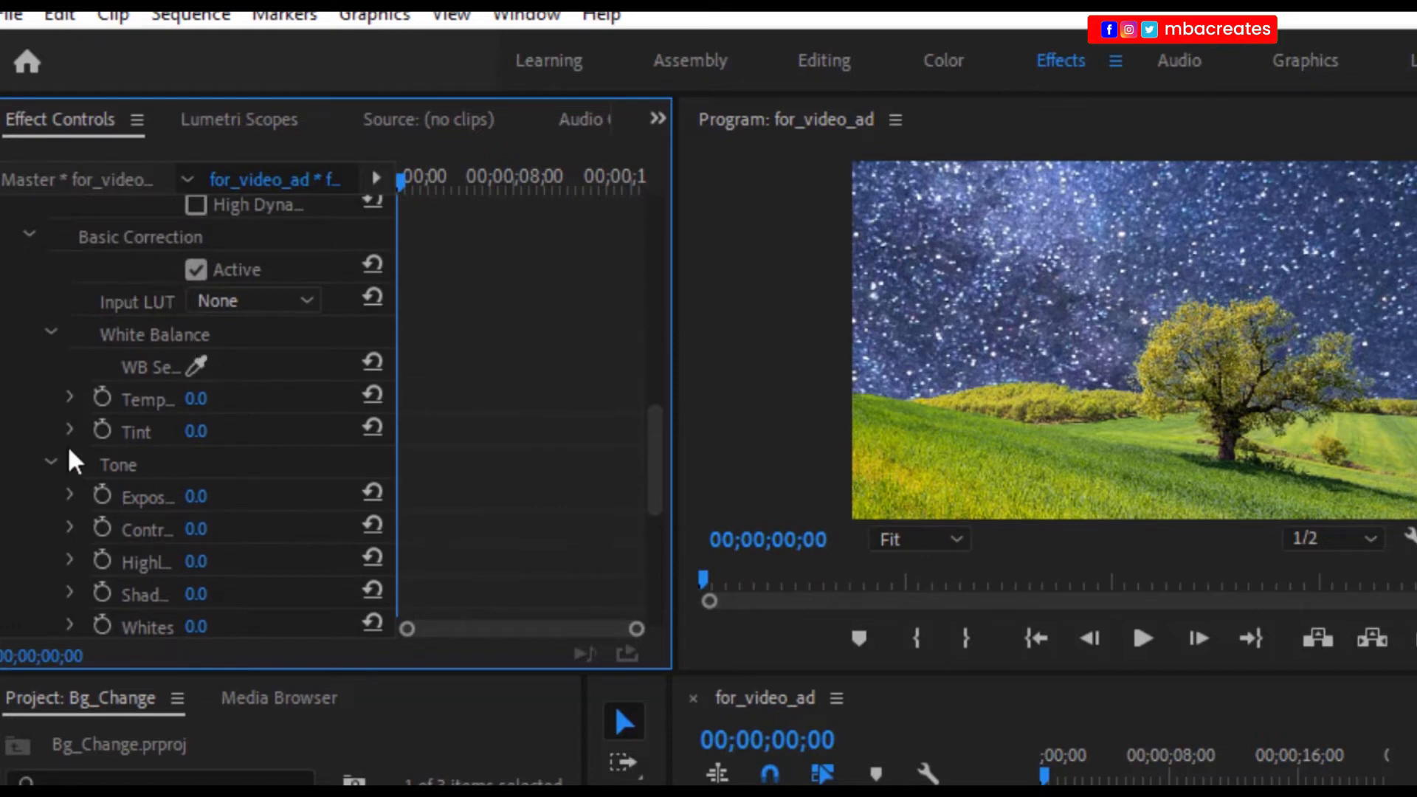
click(68, 432)
scroll(66, 435, down, 2)
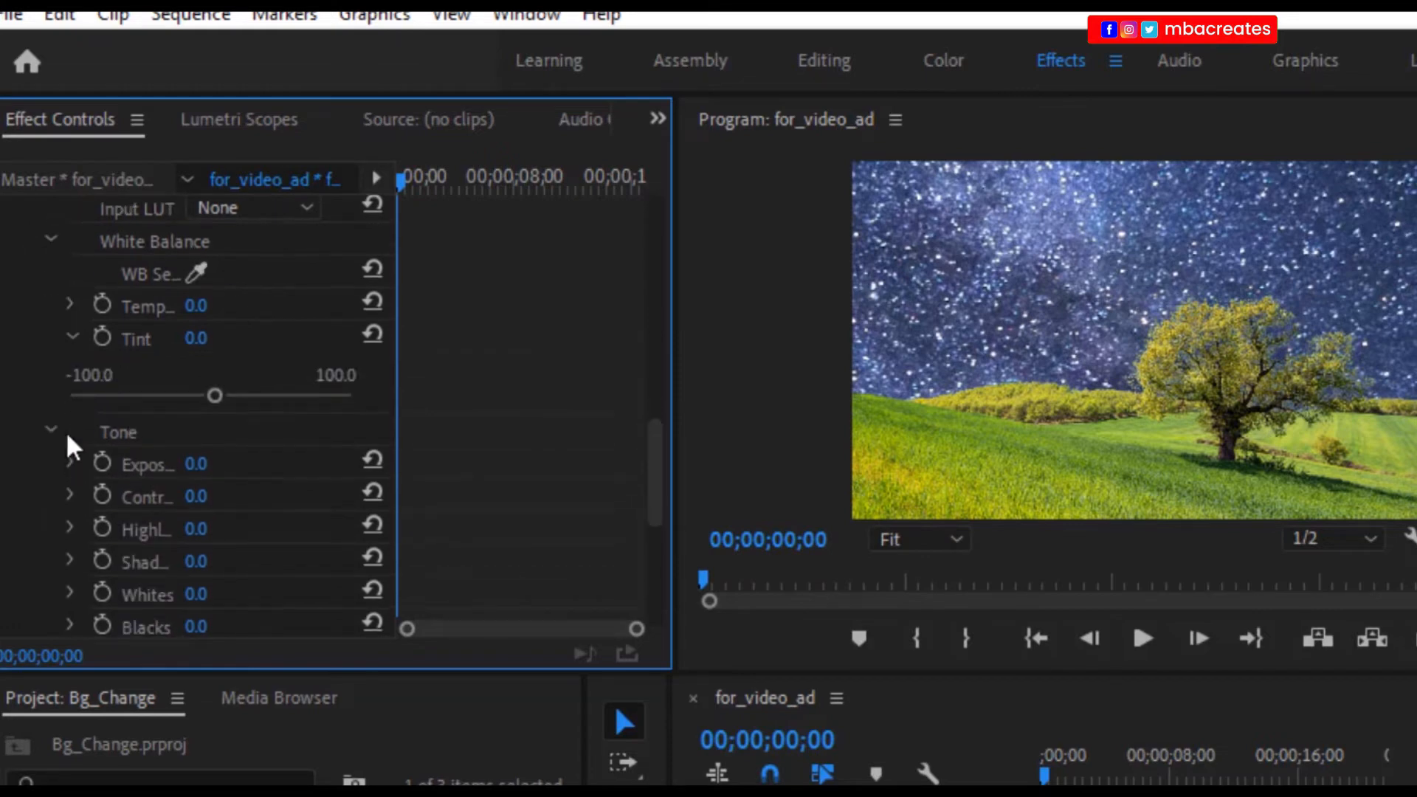
scroll(67, 437, down, 3)
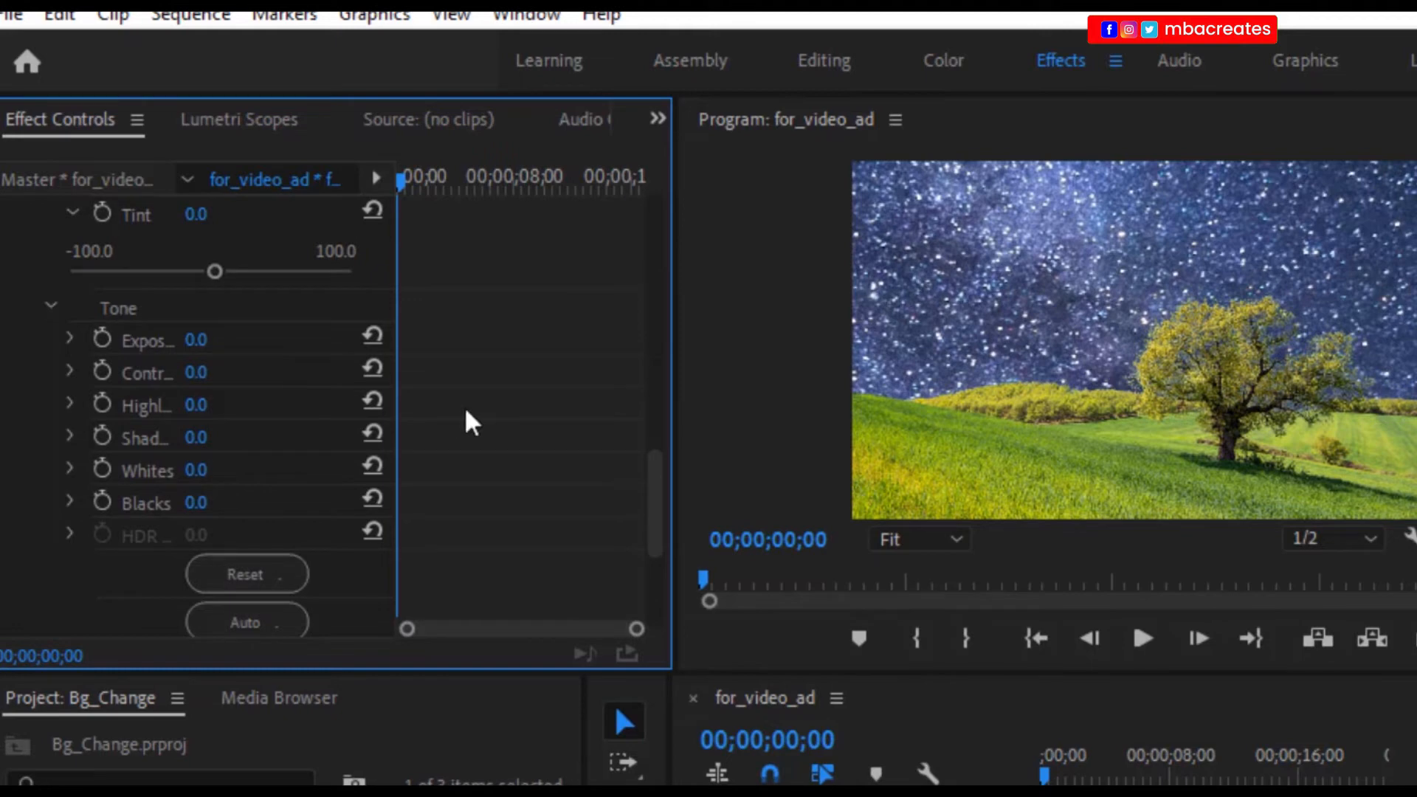
drag(399, 329, 573, 330)
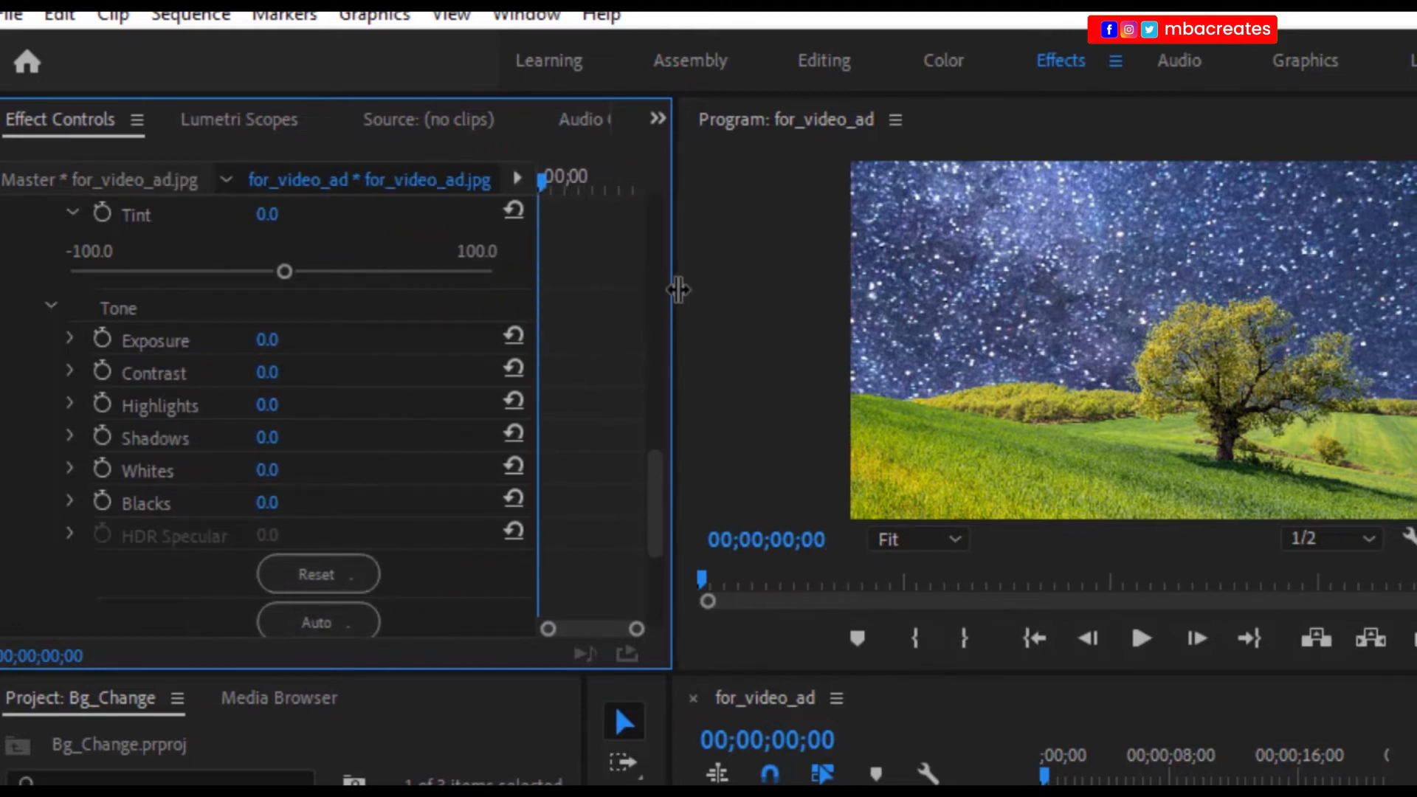
drag(668, 295, 787, 295)
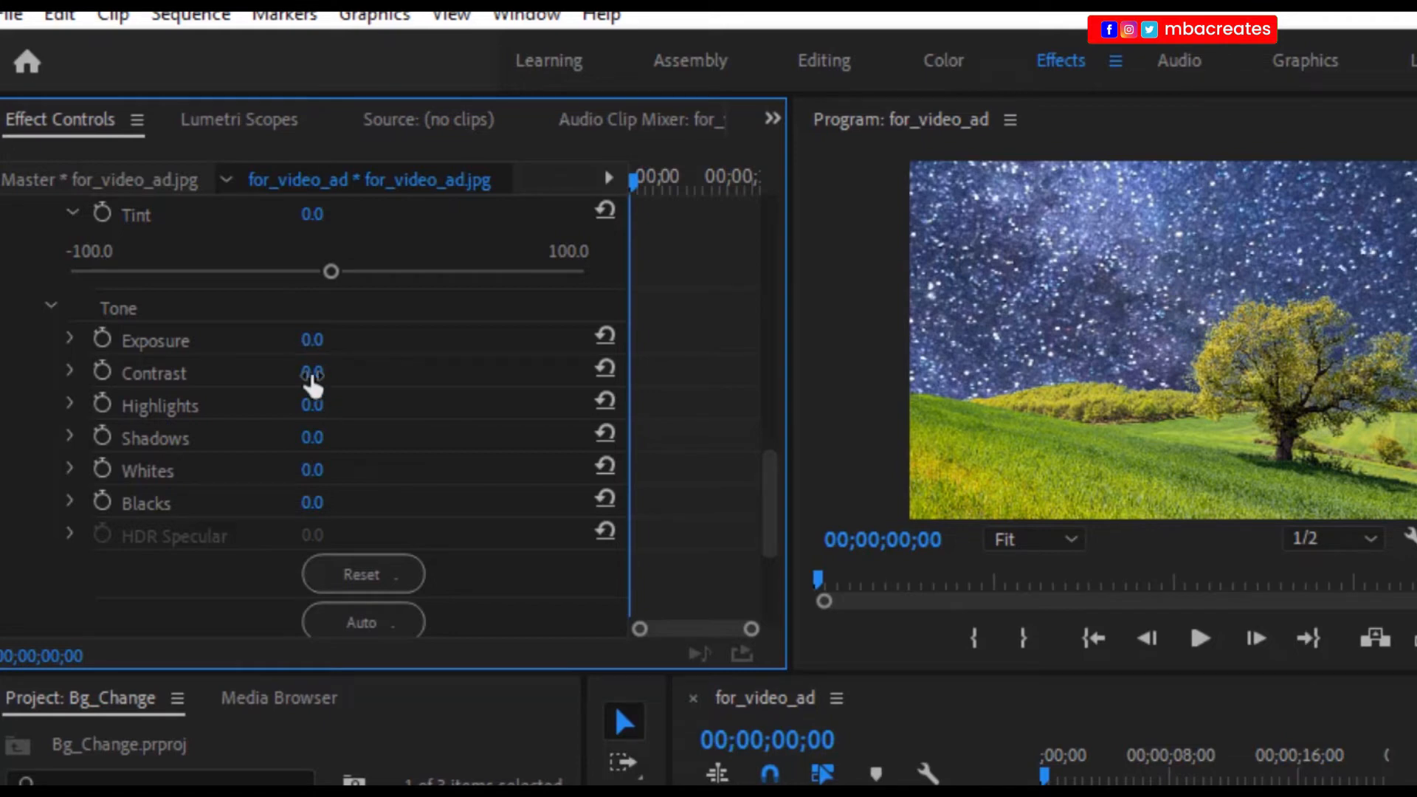
Darken the for_video_ad.jpg landscape by setting the Lumetri Color Exposure to -2
mouse_move(313, 343)
mouse_down()
mouse_move(272, 343)
mouse_move(284, 343)
mouse_up()
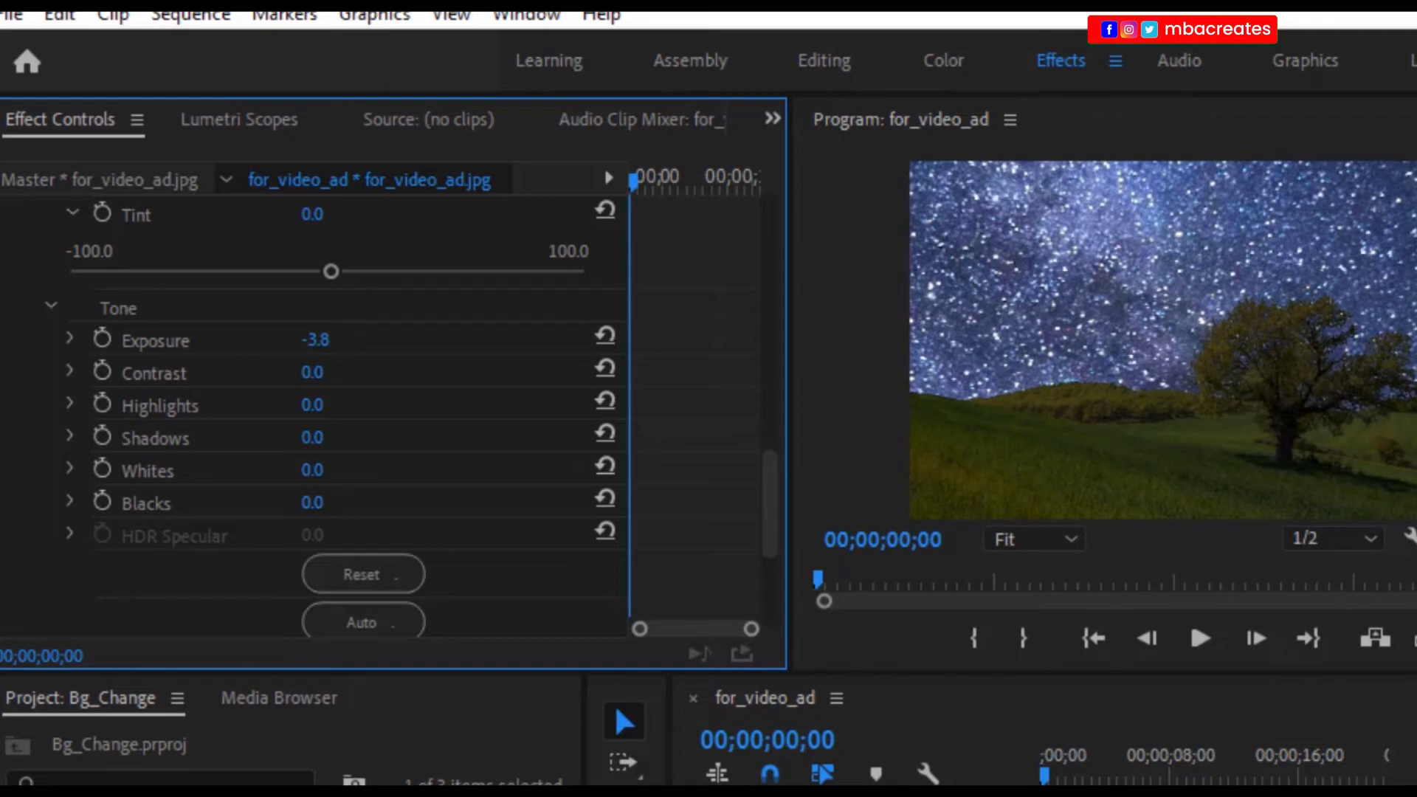
drag(285, 343, 275, 339)
click(321, 346)
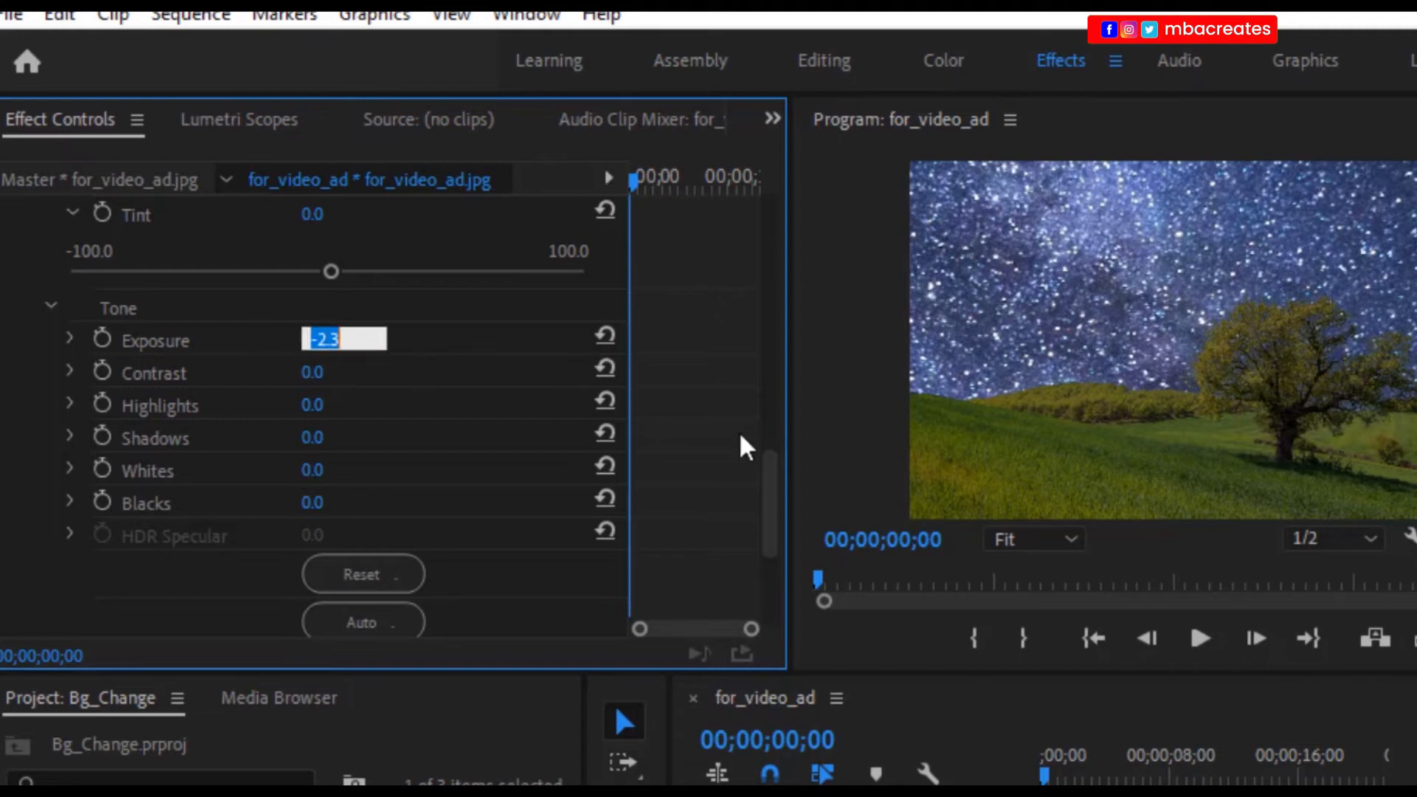
text(-2)
key(Return)
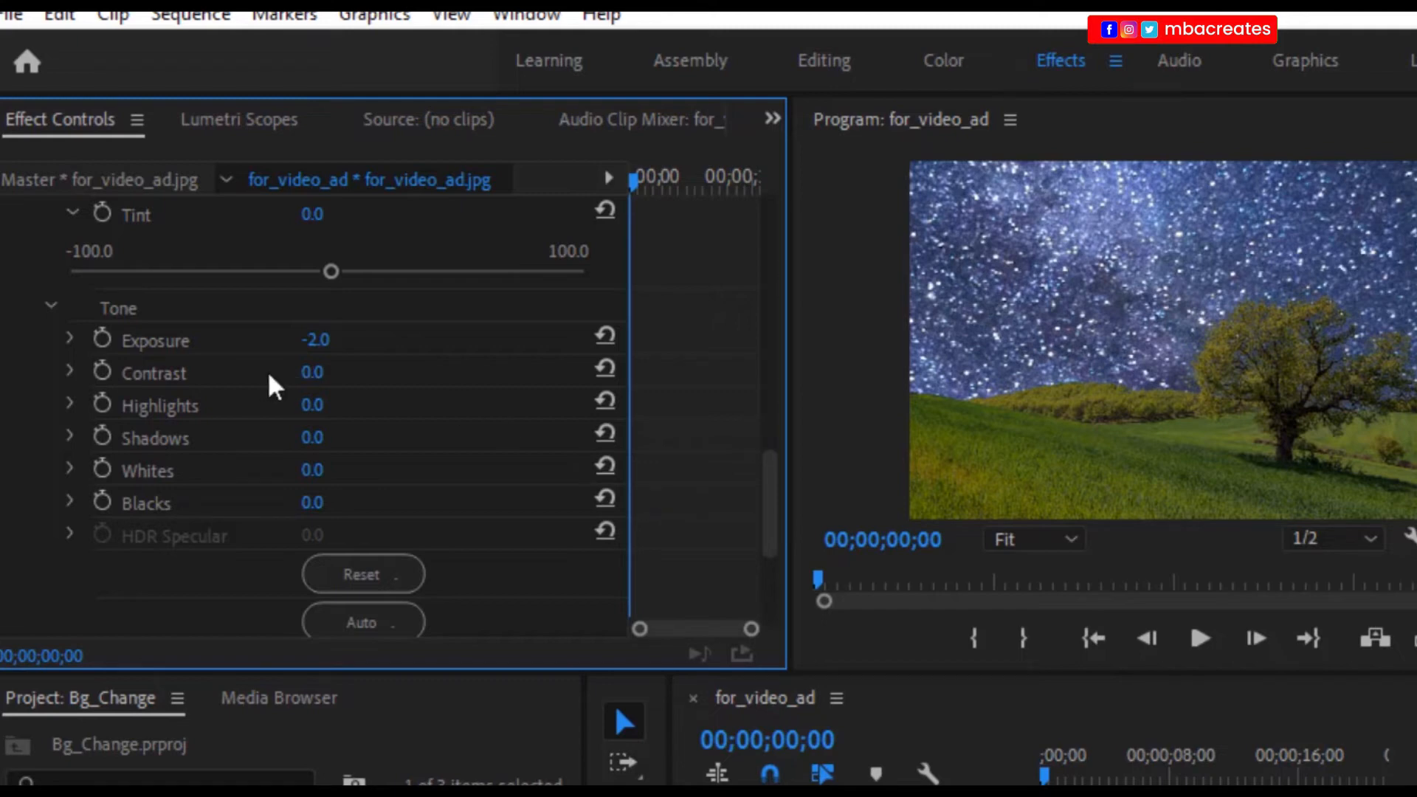
Set the Lumetri Color Contrast of the landscape photo to 40
drag(312, 372, 340, 372)
click(303, 373)
text(40)
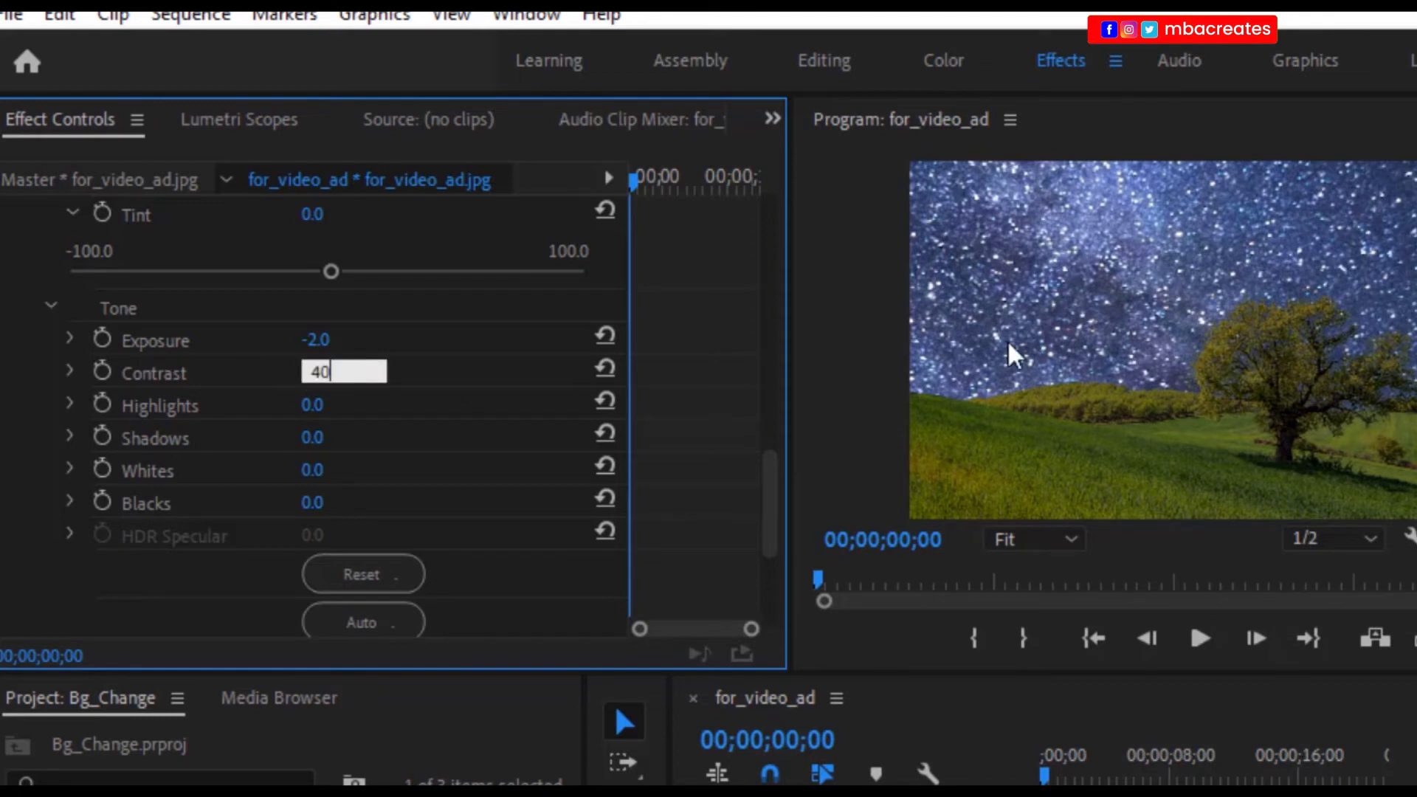
key(Return)
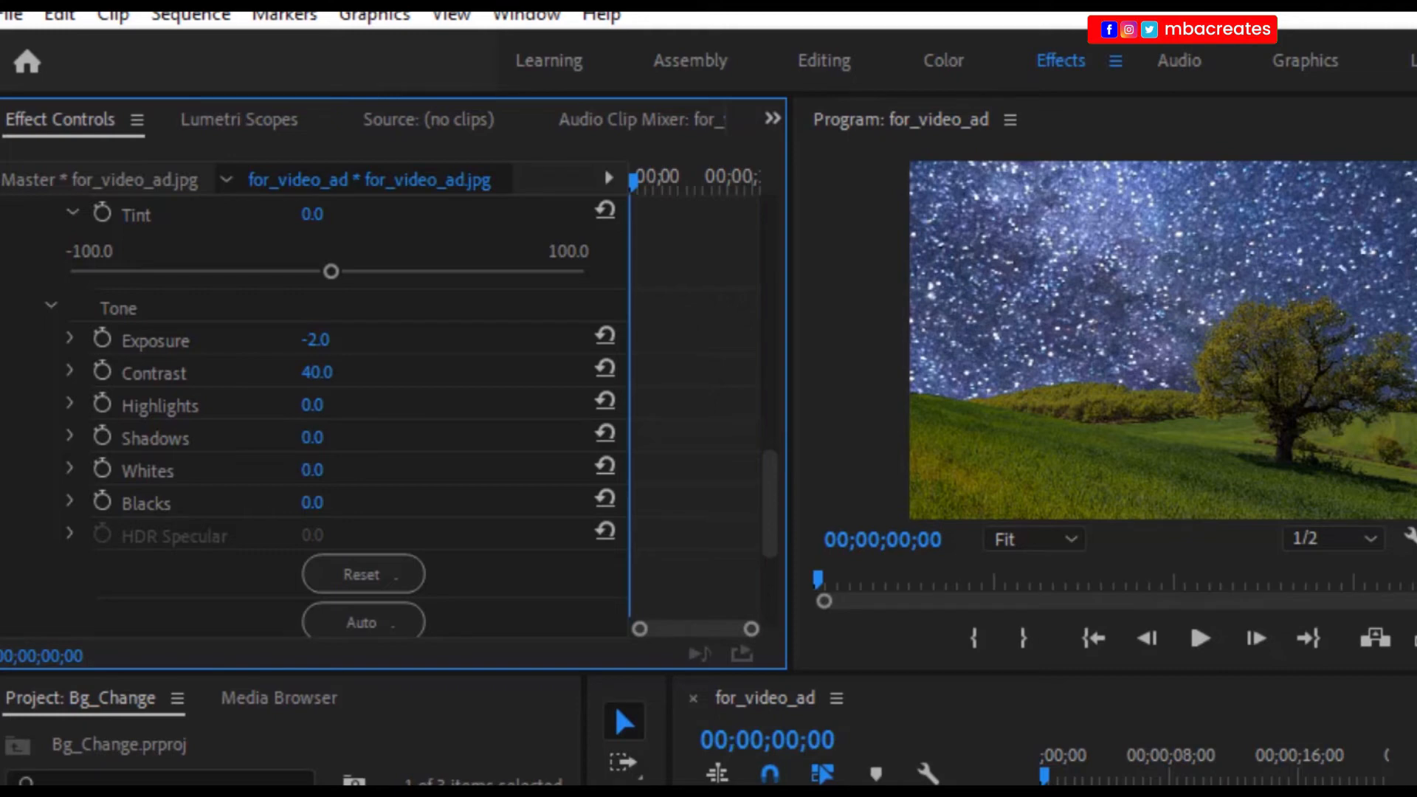
Set the Lumetri Color Highlights of the landscape photo to -50
drag(312, 405, 257, 404)
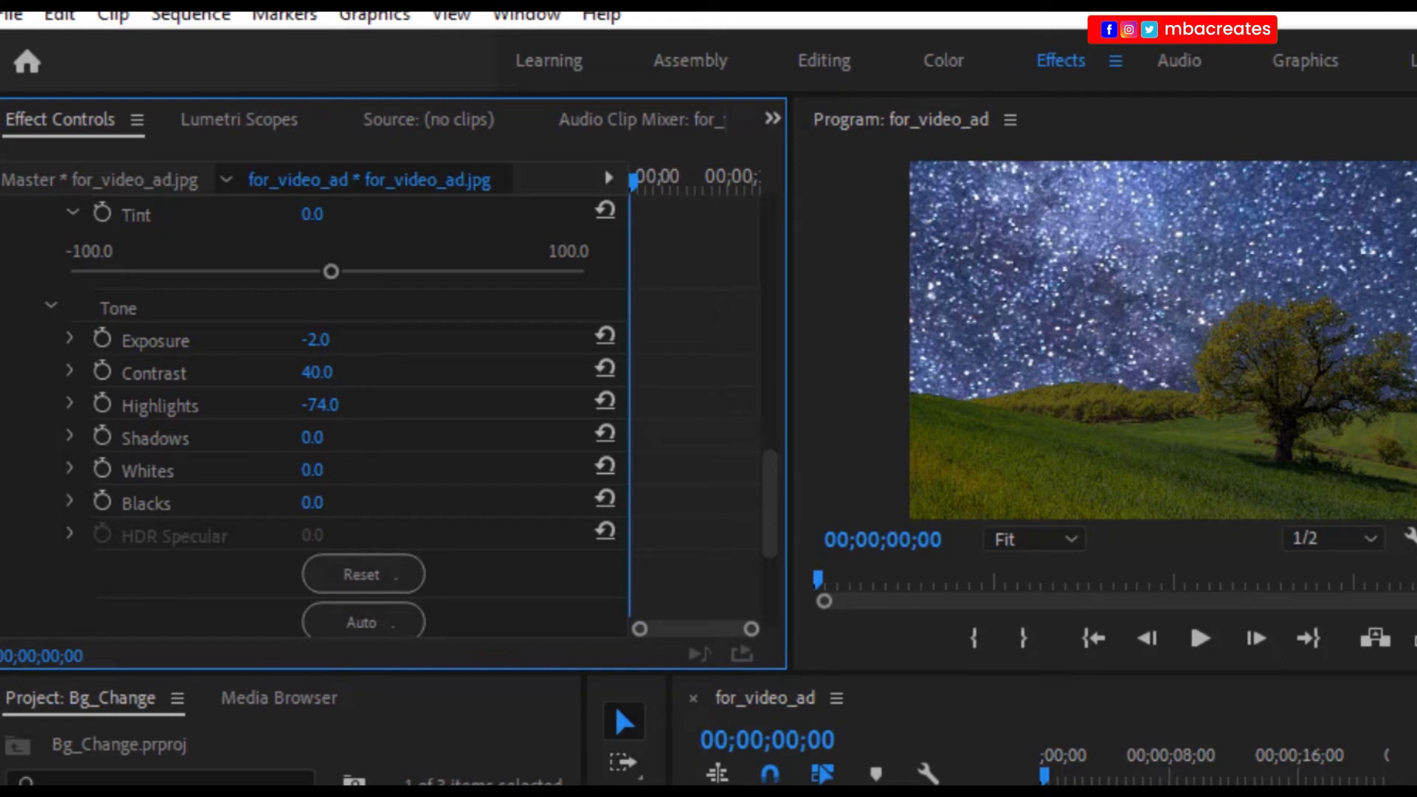
click(319, 404)
text(-50)
key(Return)
Set the Lumetri Color Shadows of the landscape photo to -25
drag(317, 441, 278, 442)
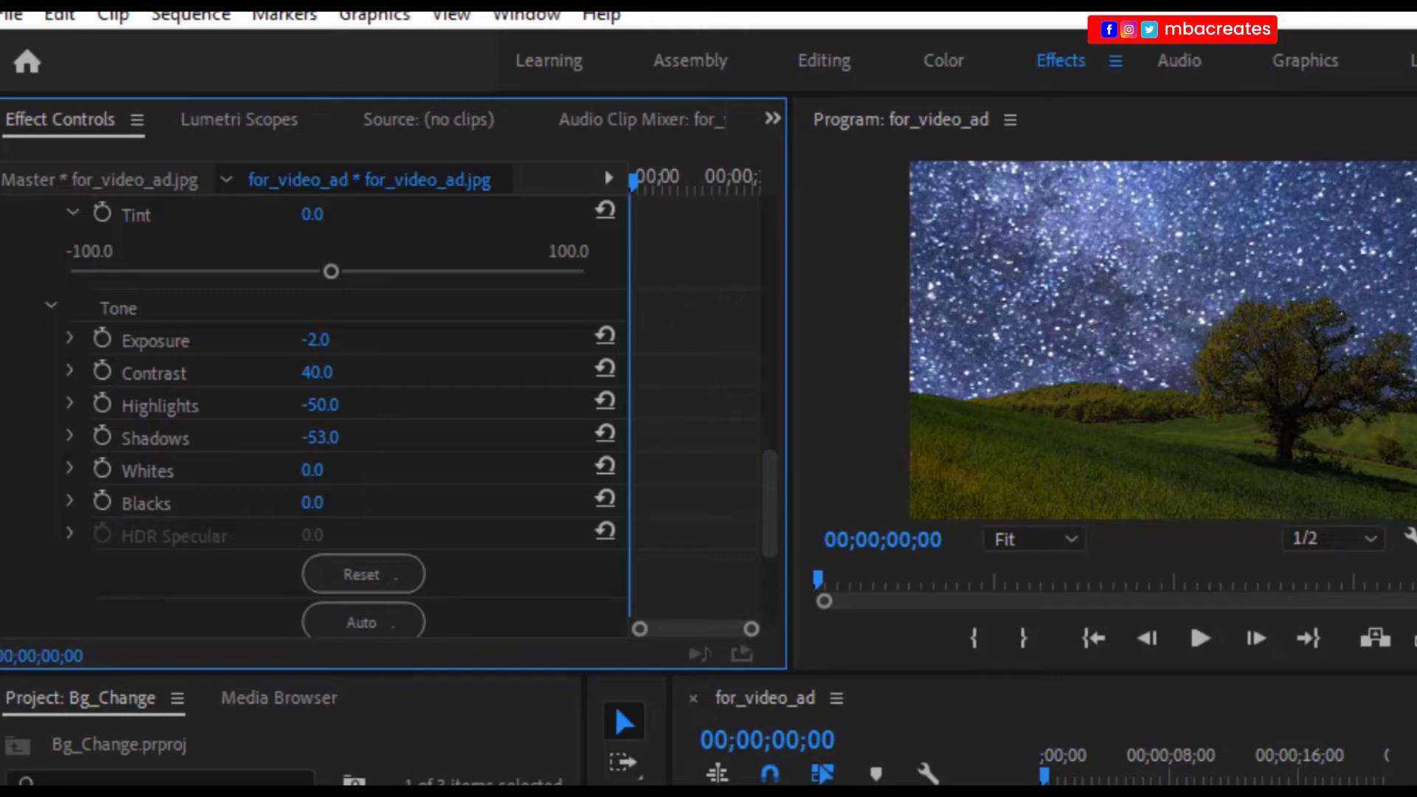
click(325, 439)
text(-25)
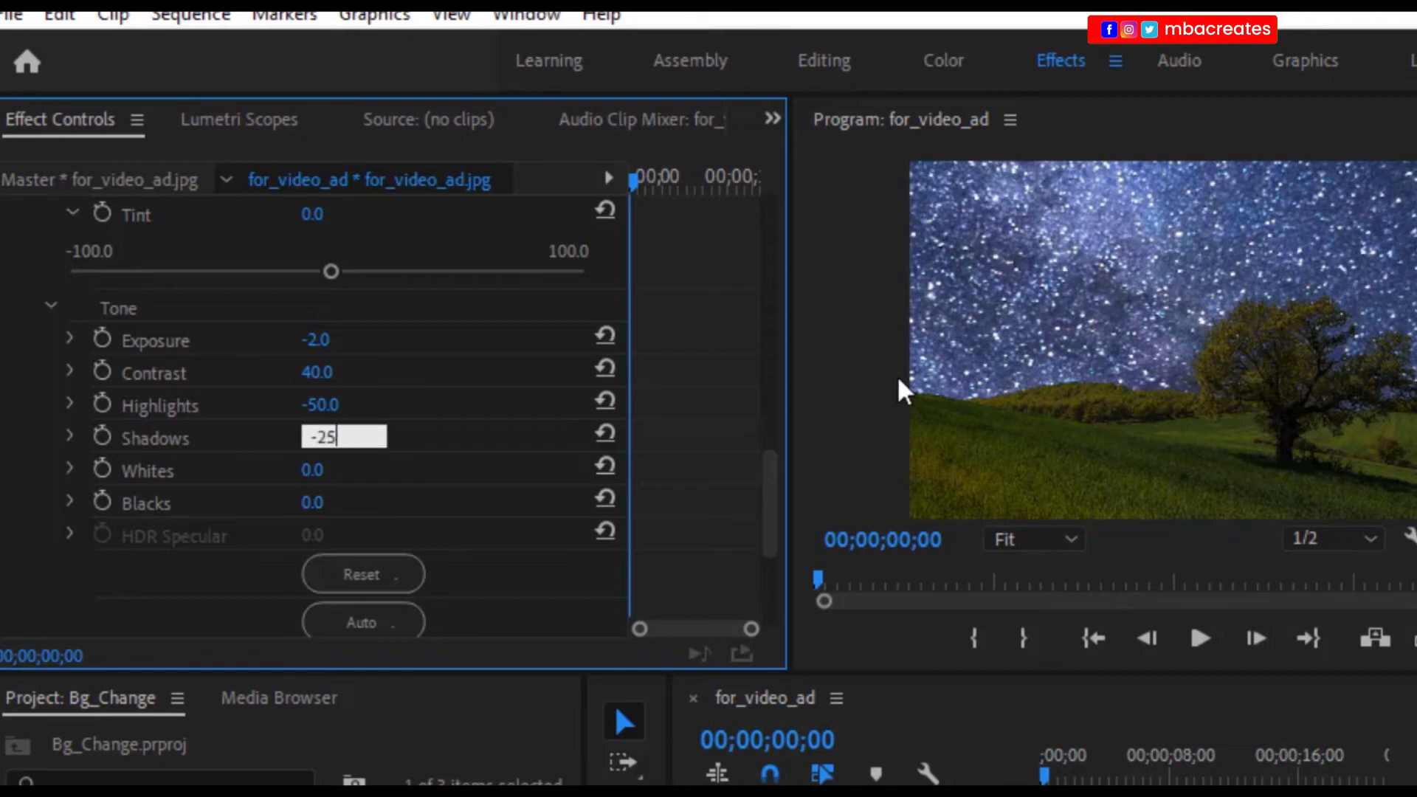
key(Return)
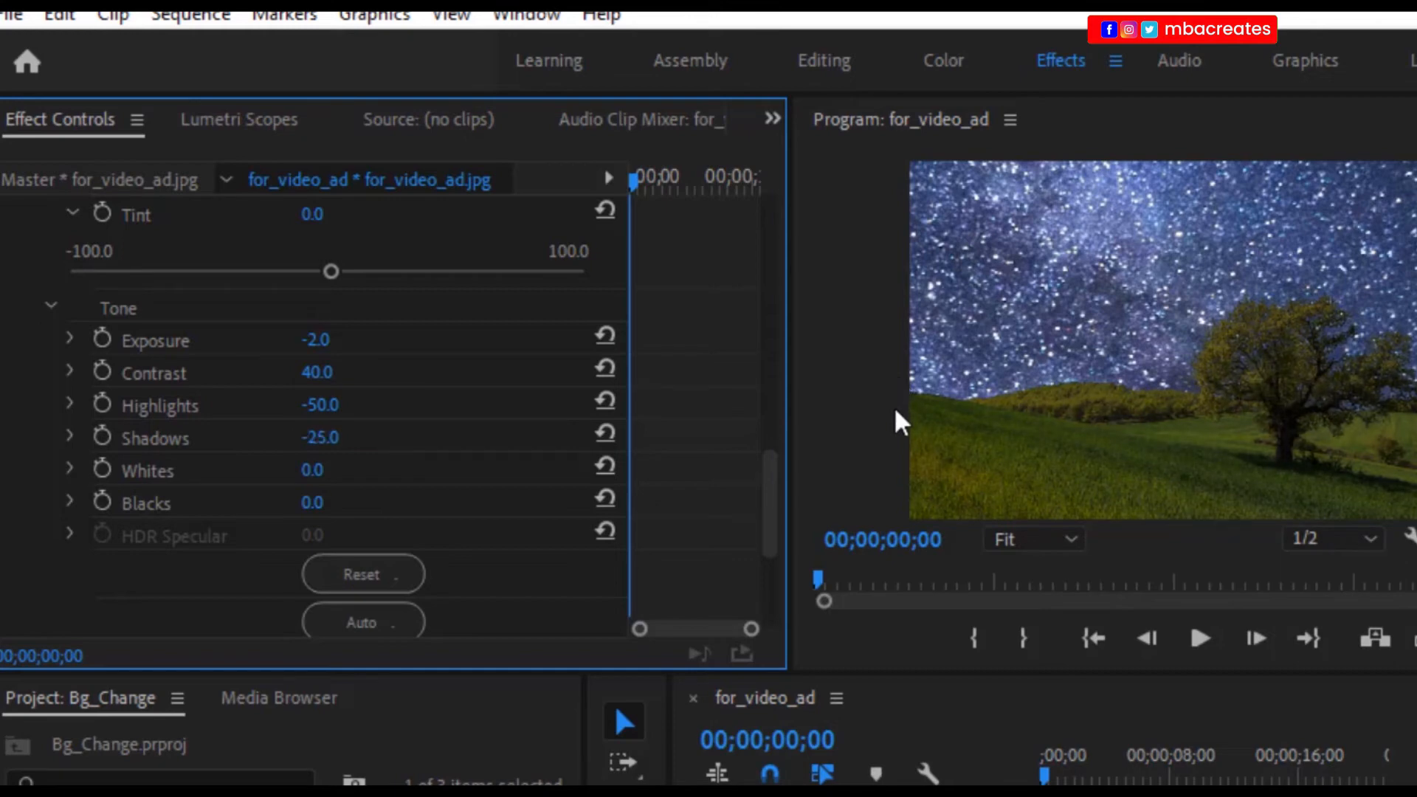
Set the Lumetri Color Blacks to -75 and narrow the effect controls to give the program preview more room
click(313, 506)
drag(313, 506, 257, 507)
scroll(641, 452, down, 2)
scroll(641, 452, up, 3)
scroll(642, 452, down, 6)
scroll(641, 451, up, 4)
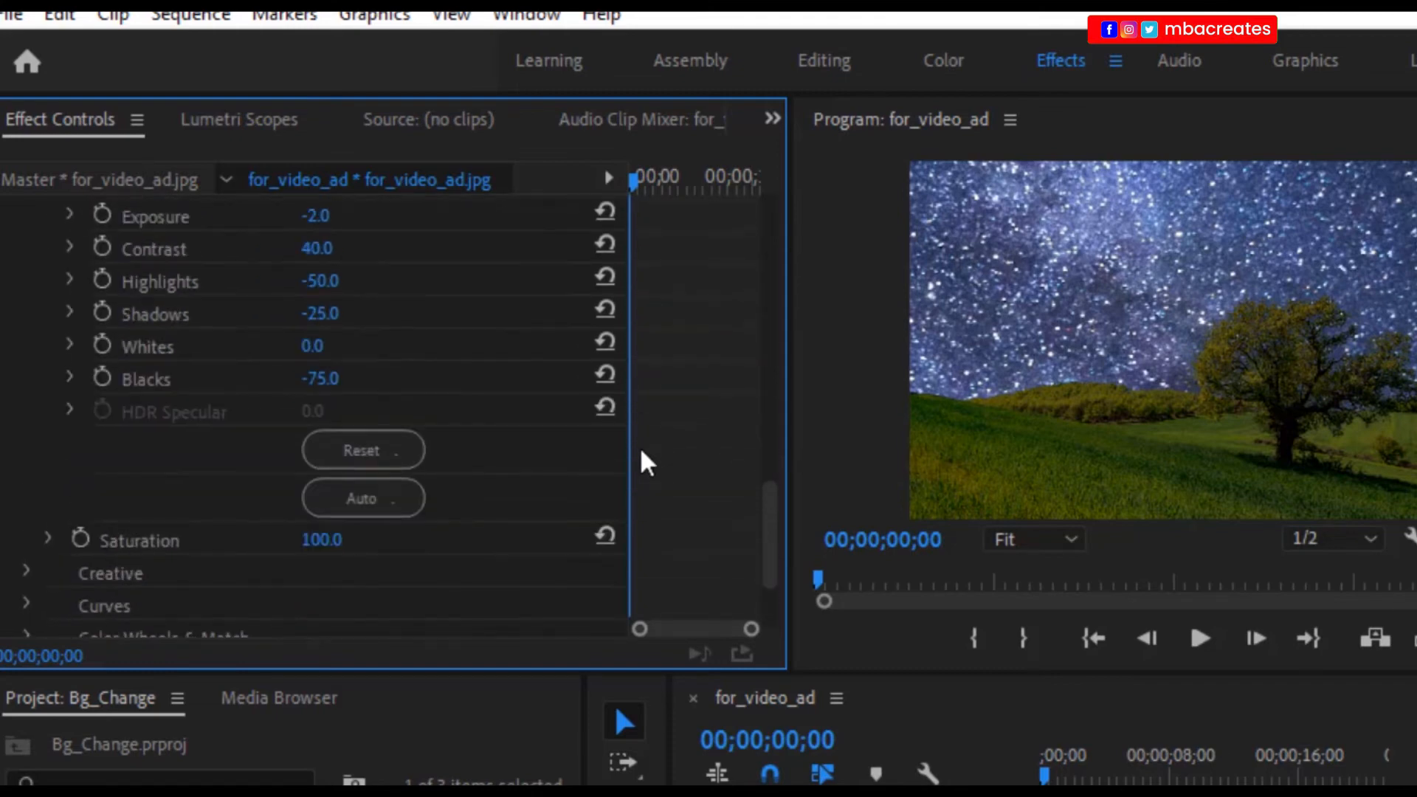
drag(787, 426, 517, 437)
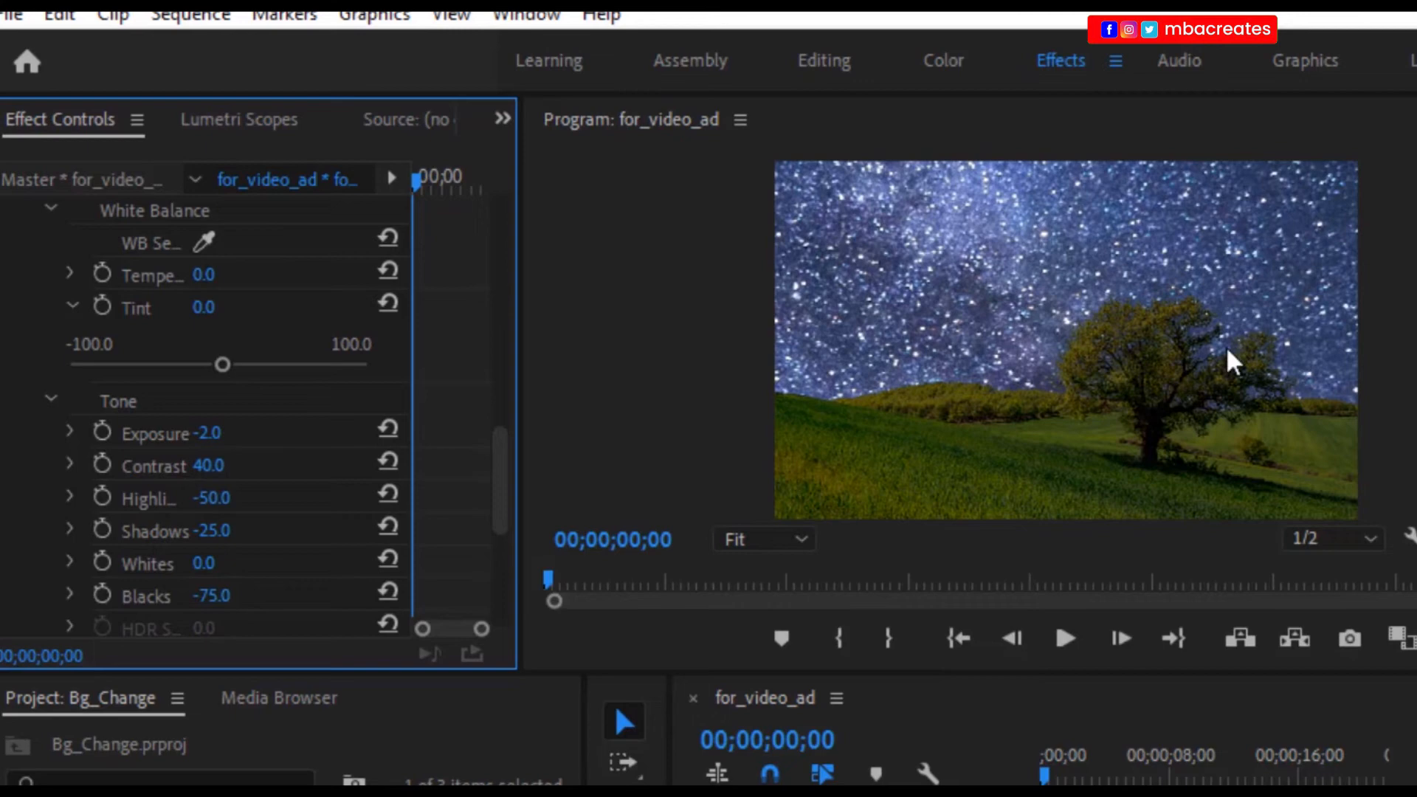
Select the night sky video clip on V1, widen its effect controls and reduce its Scale to 52
click(1172, 794)
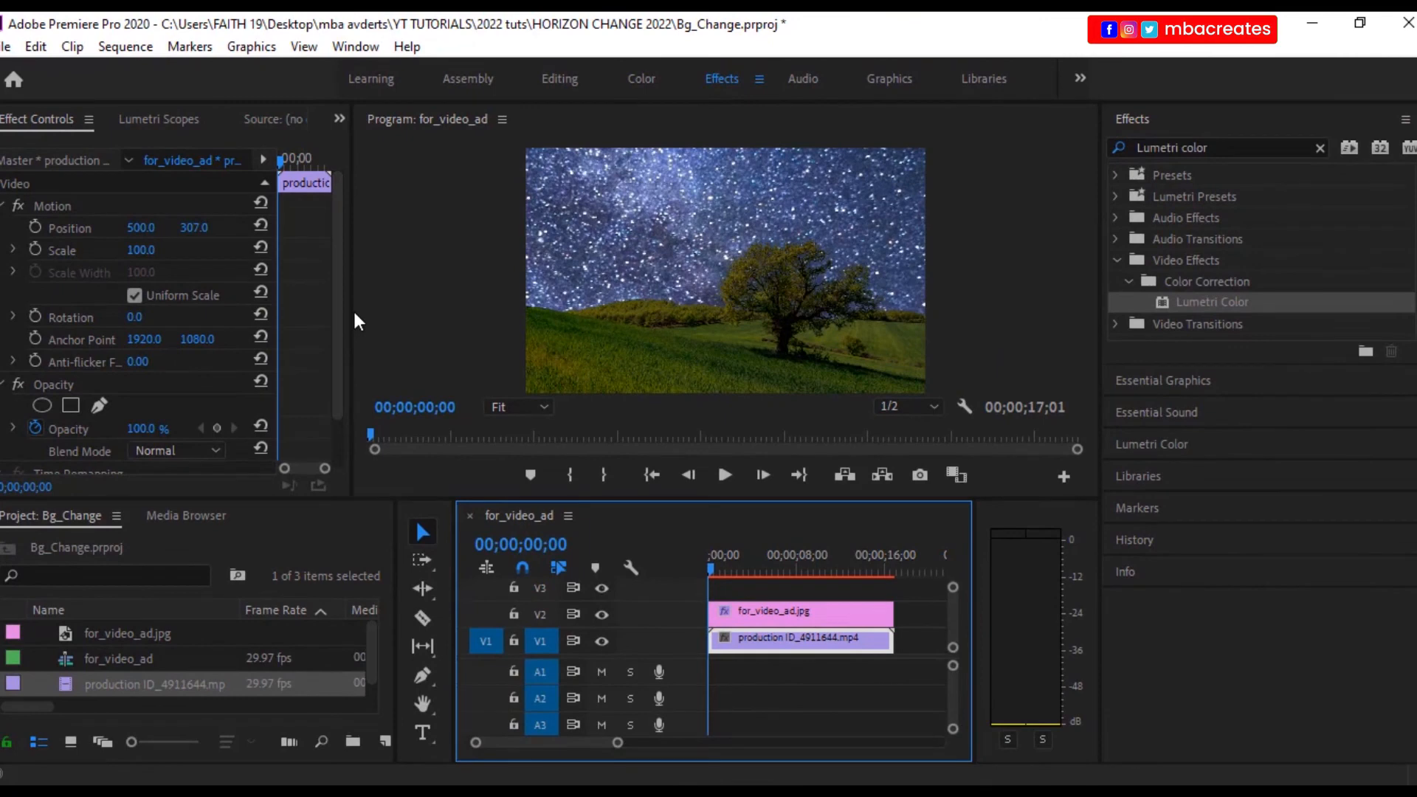
drag(354, 321, 523, 315)
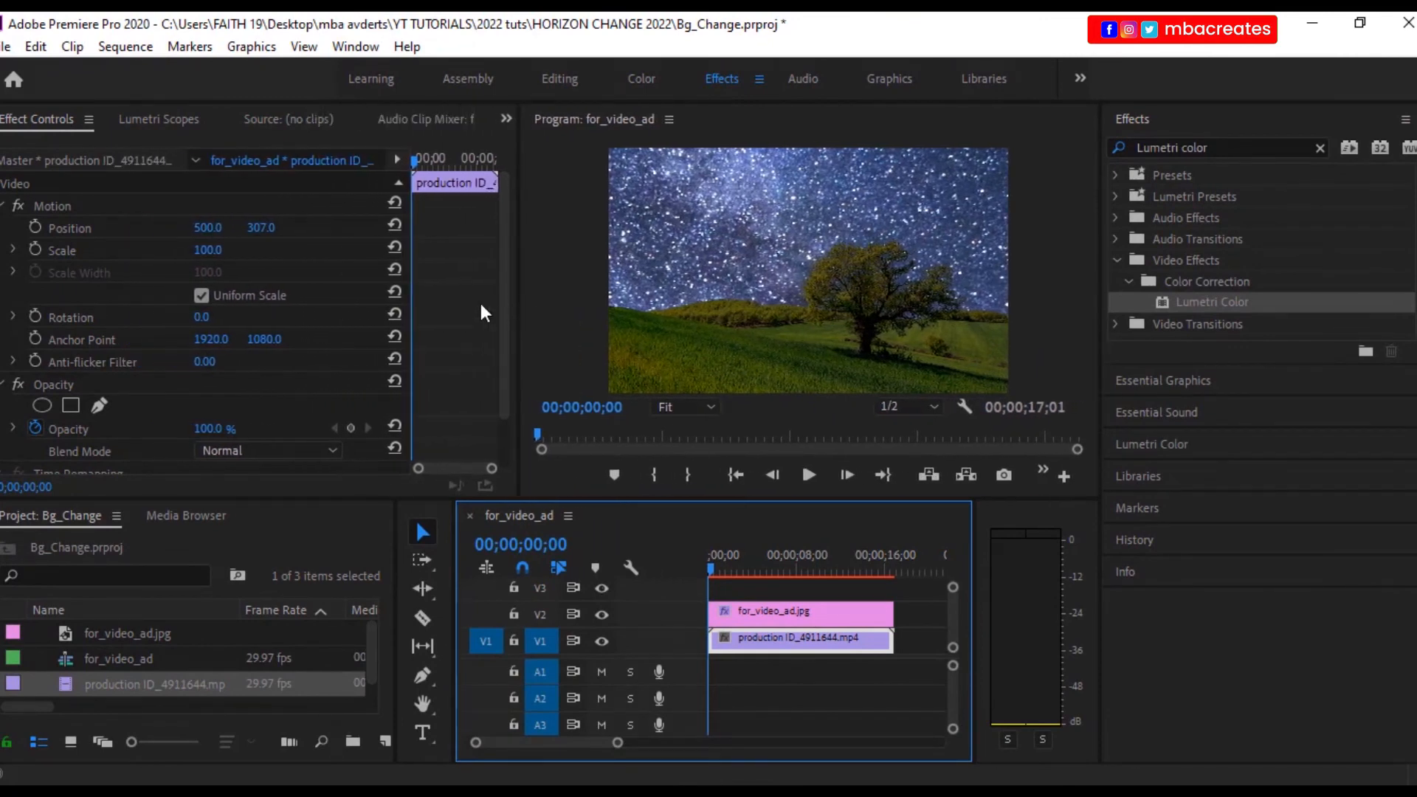
drag(220, 254, 218, 253)
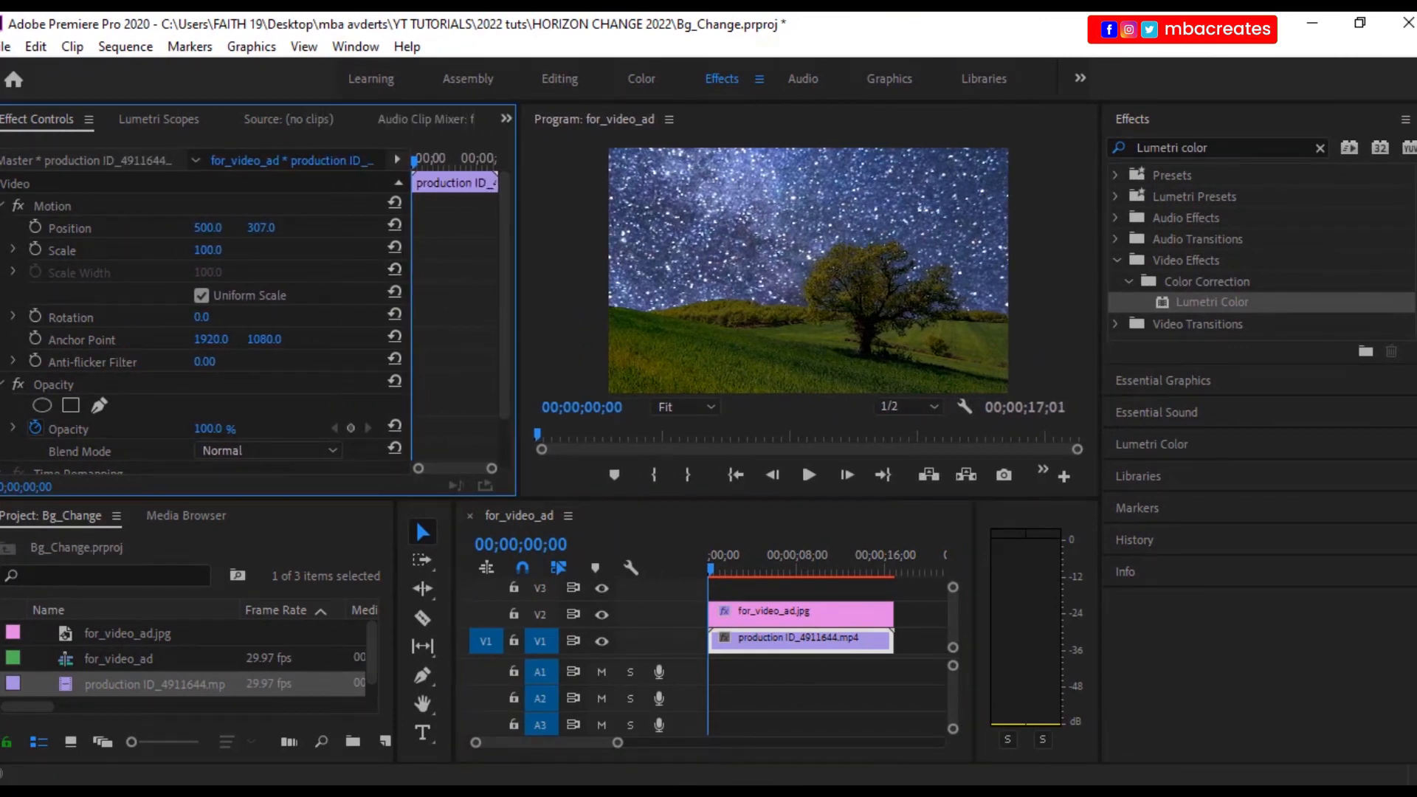
click(219, 253)
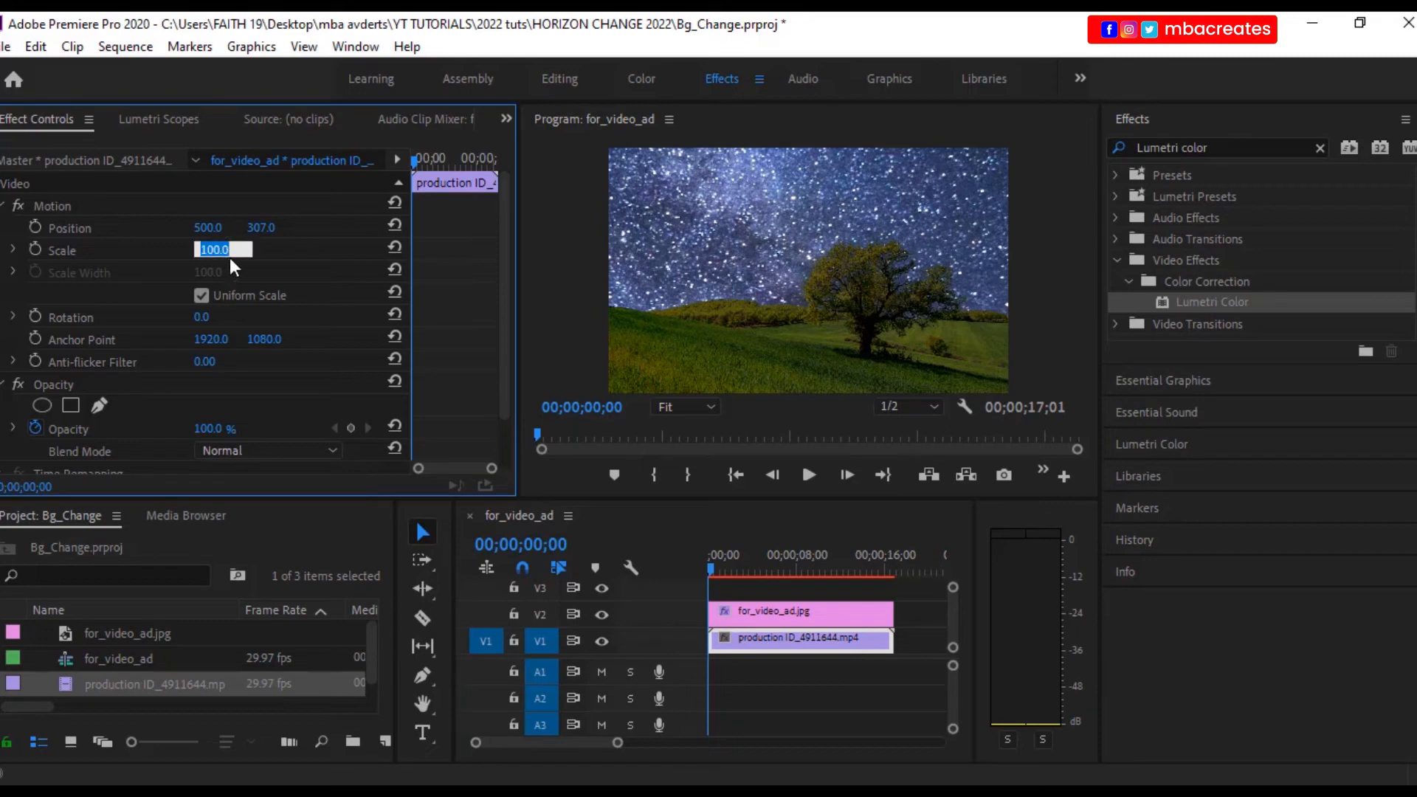
click(254, 253)
drag(215, 258, 180, 257)
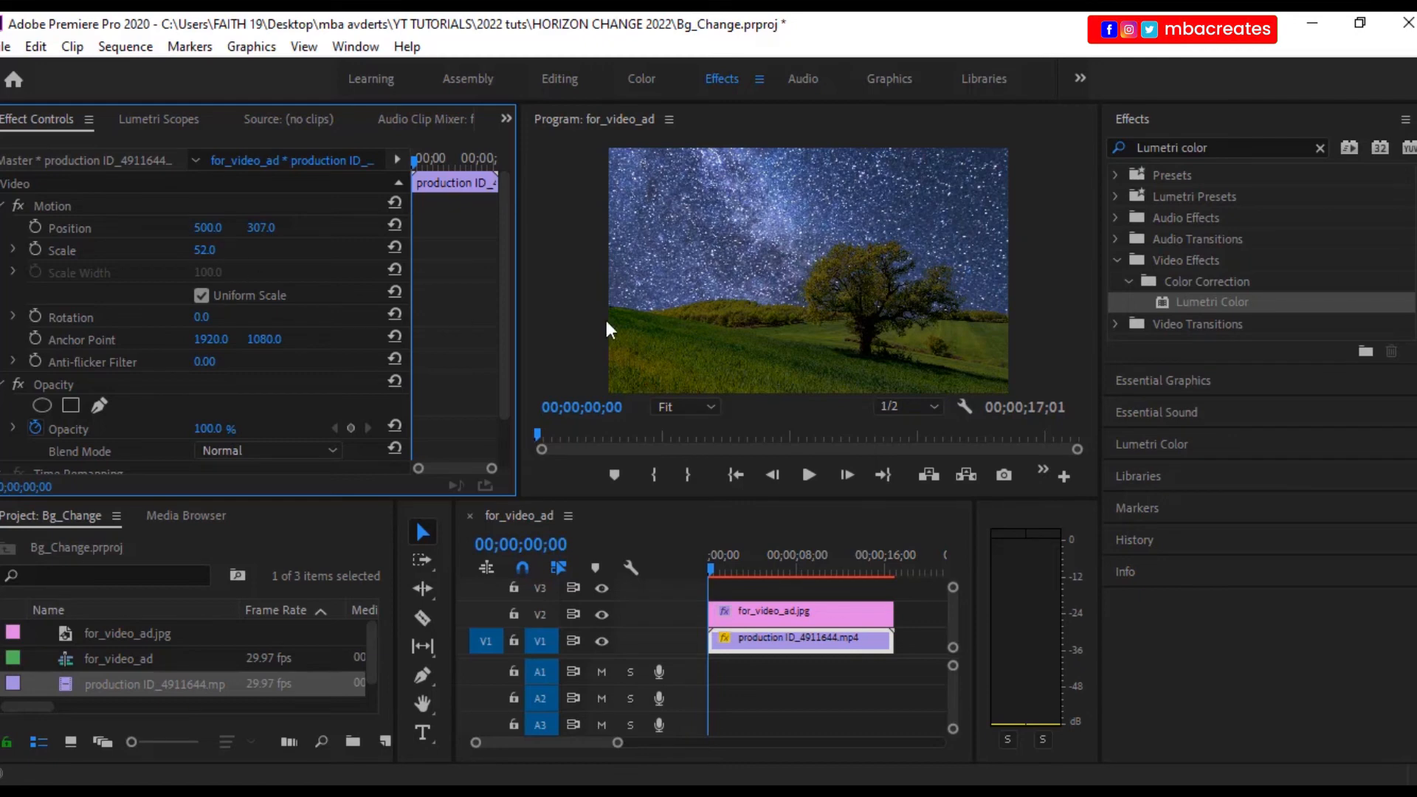
Play back the composite for a few seconds, return to the start, and review the Lumetri tone settings of the for_video_ad.jpg clip
click(809, 474)
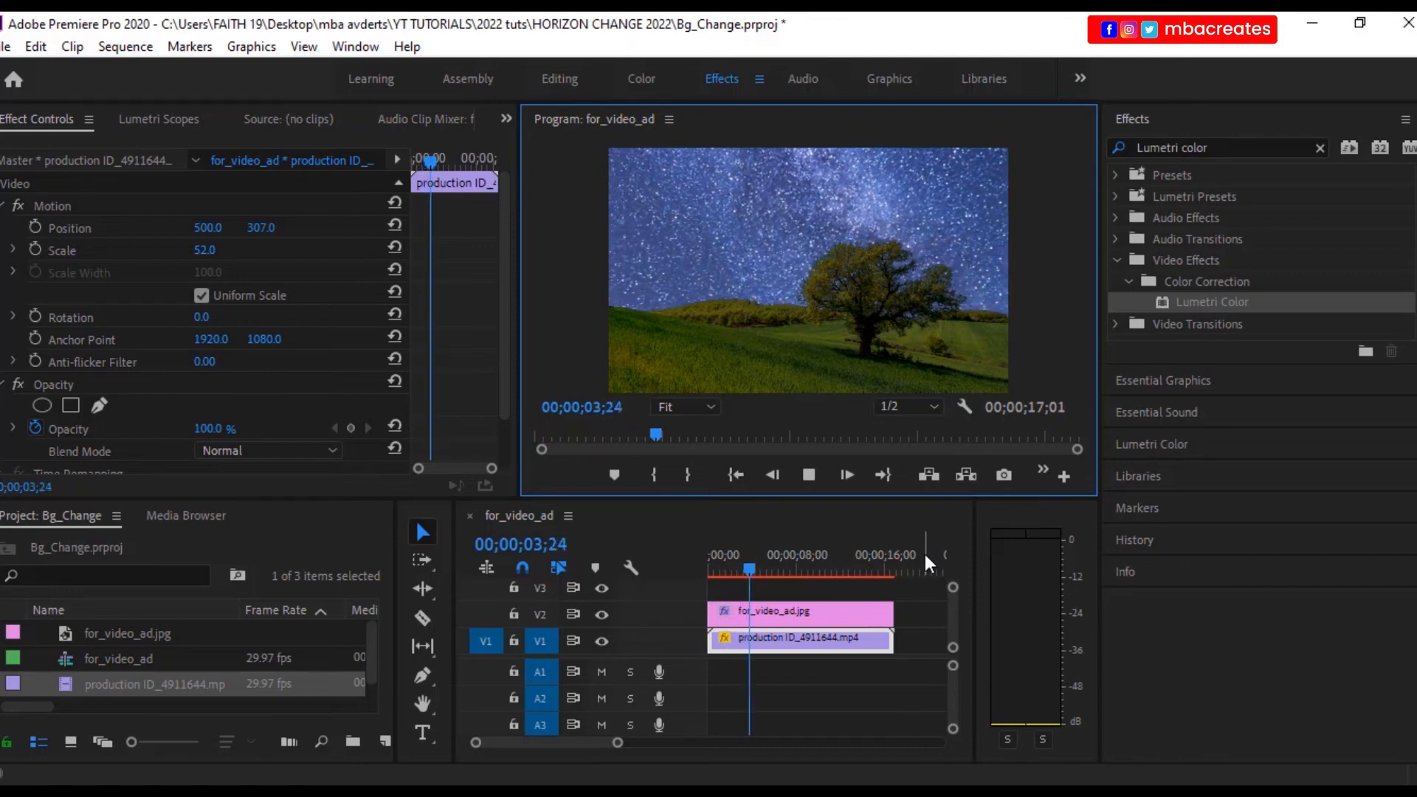
click(810, 475)
drag(775, 565, 685, 565)
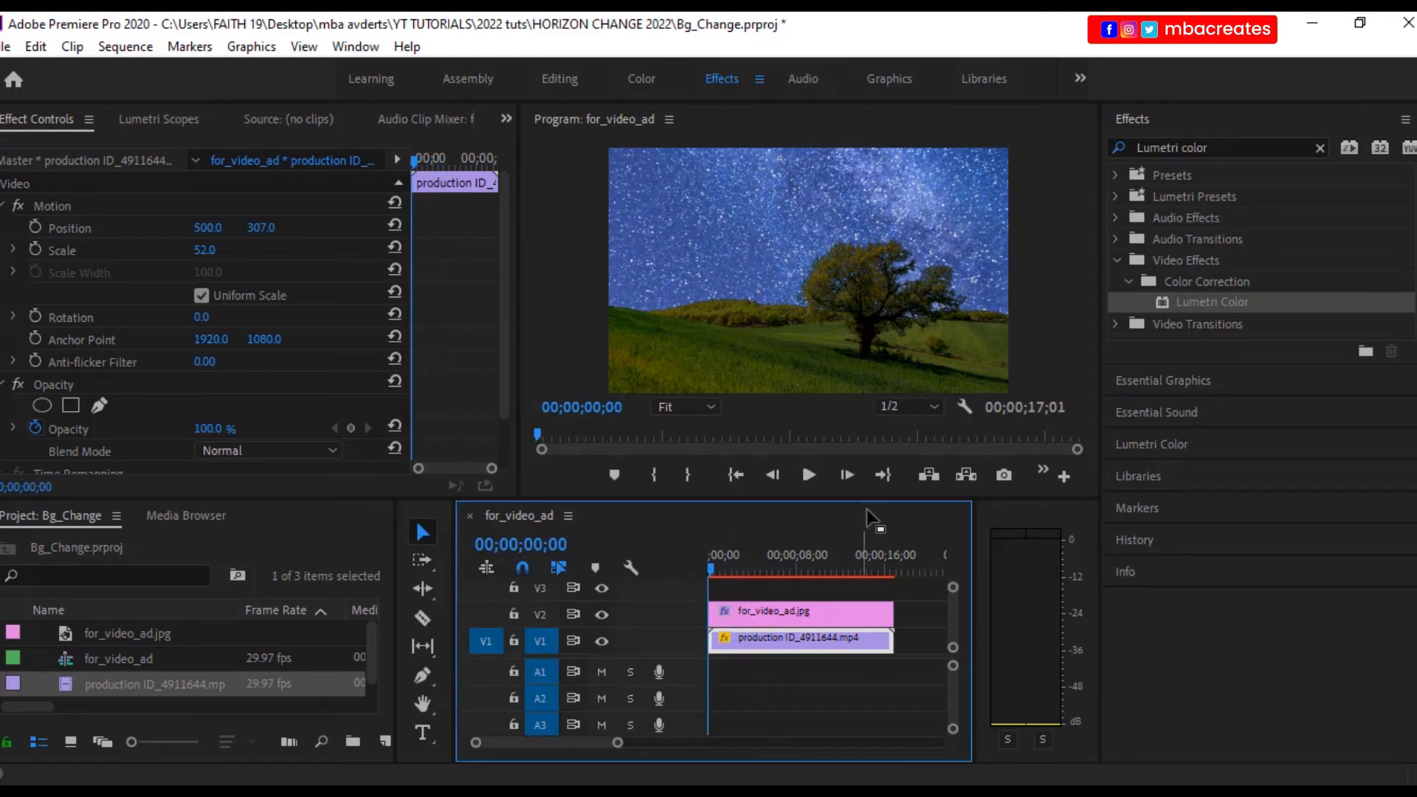
click(849, 612)
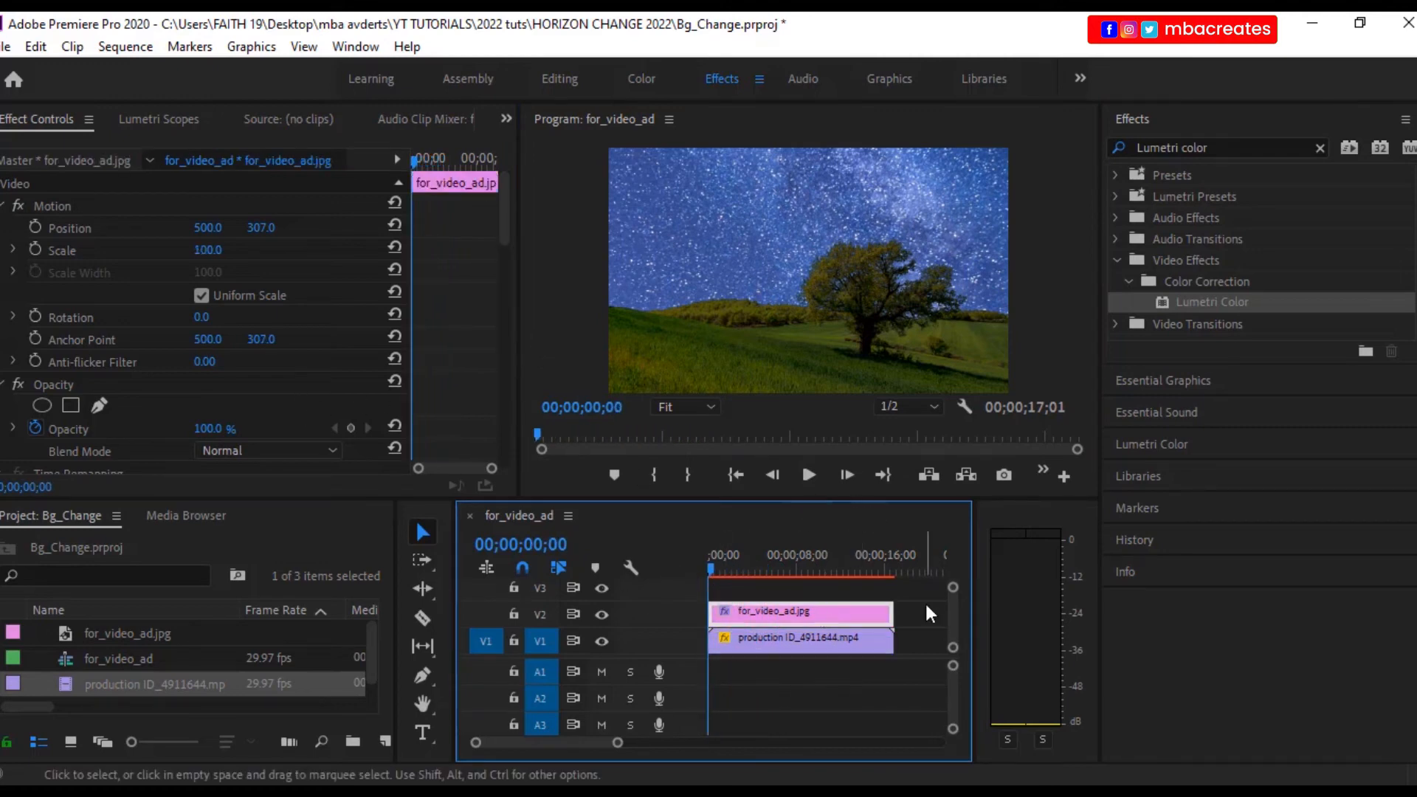
drag(500, 237, 495, 410)
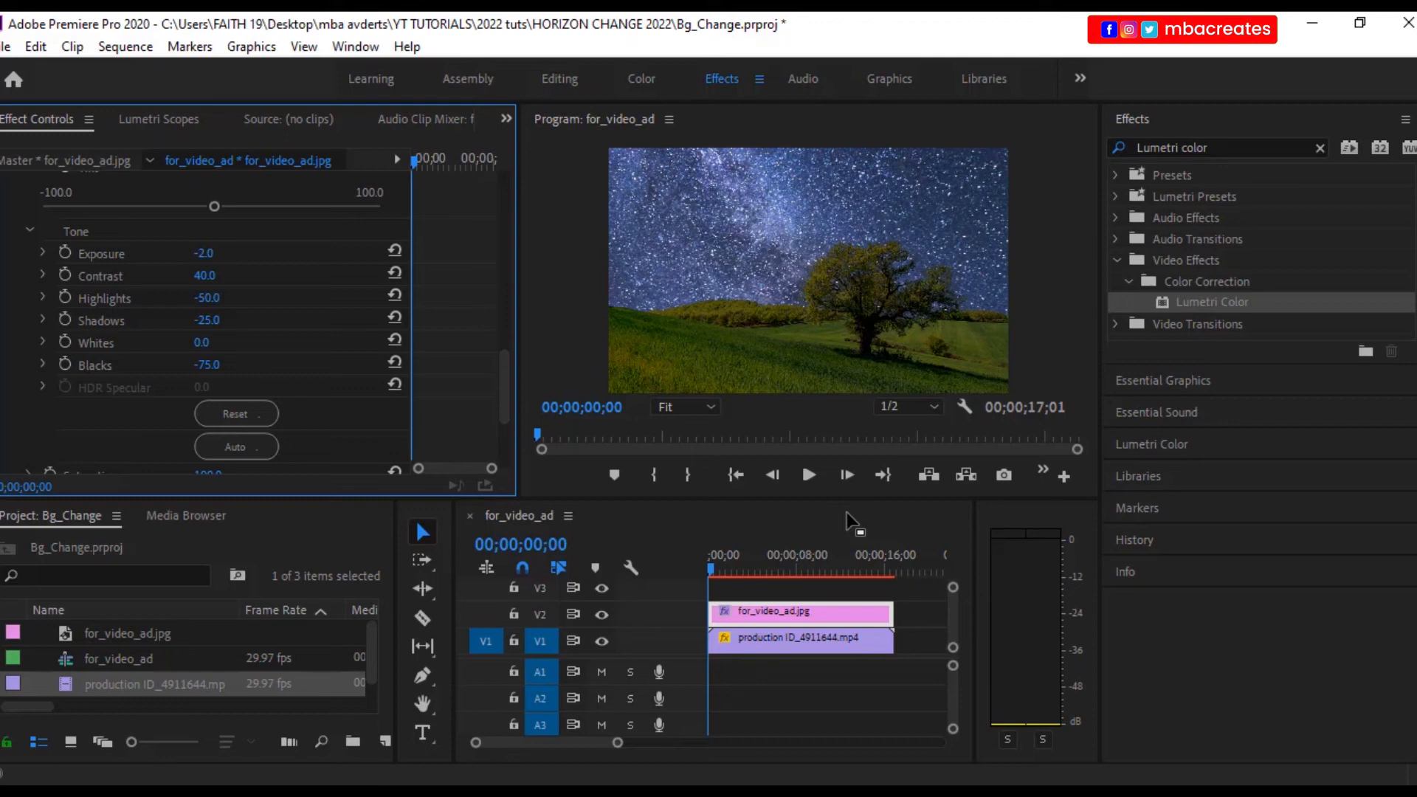
Open the media export settings for the for_video_ad sequence and keep H.264 as the format
click(9, 47)
click(1021, 42)
click(786, 537)
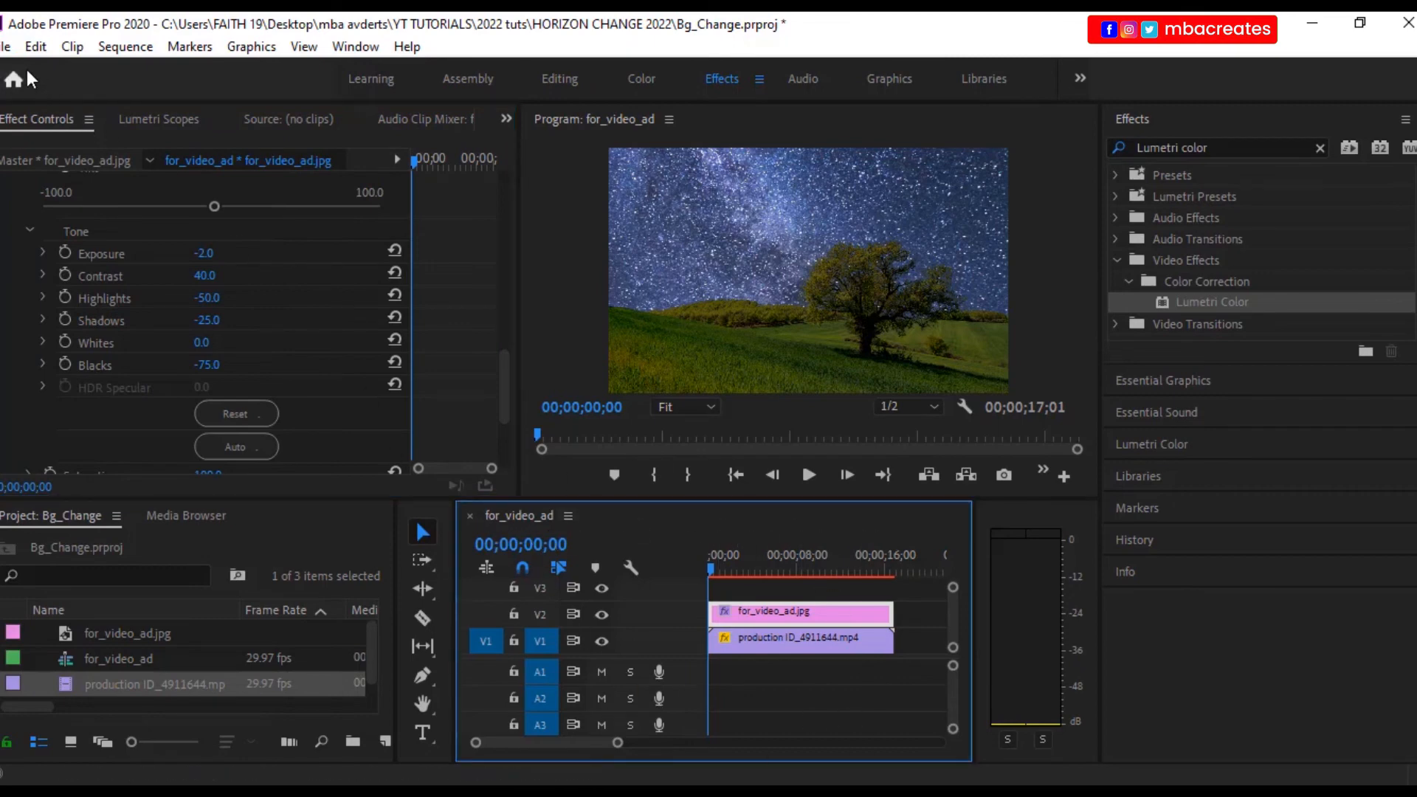
click(12, 49)
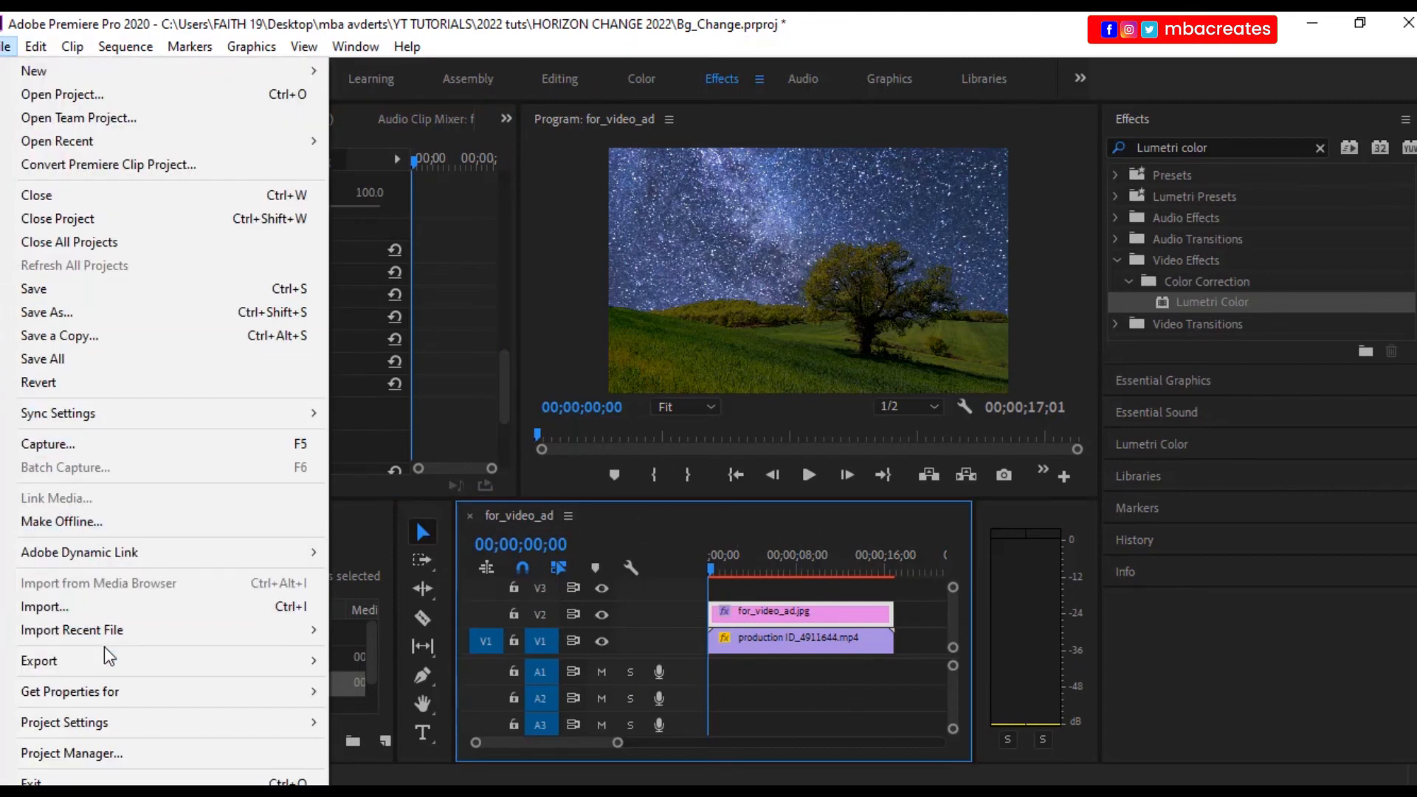
mouse_move(104, 659)
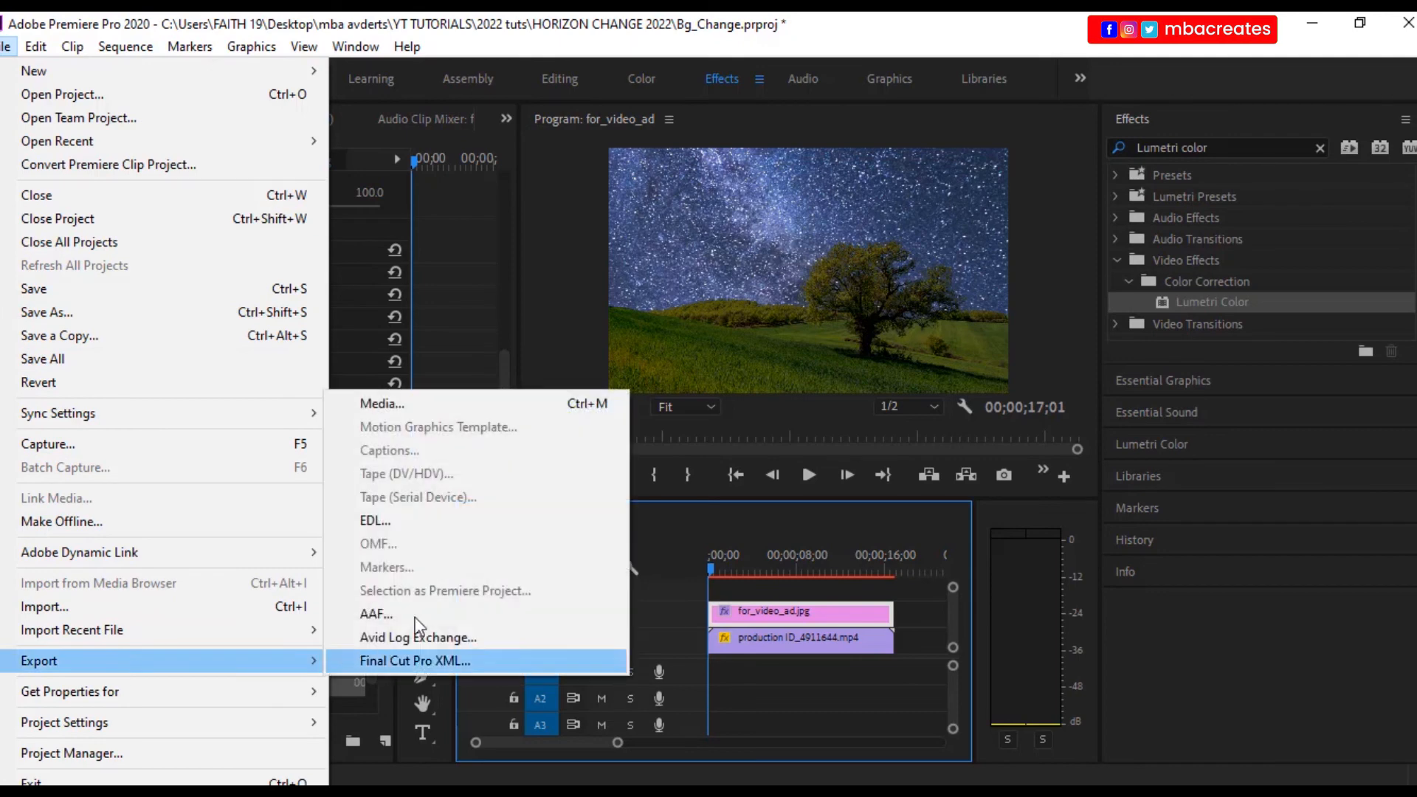
click(419, 408)
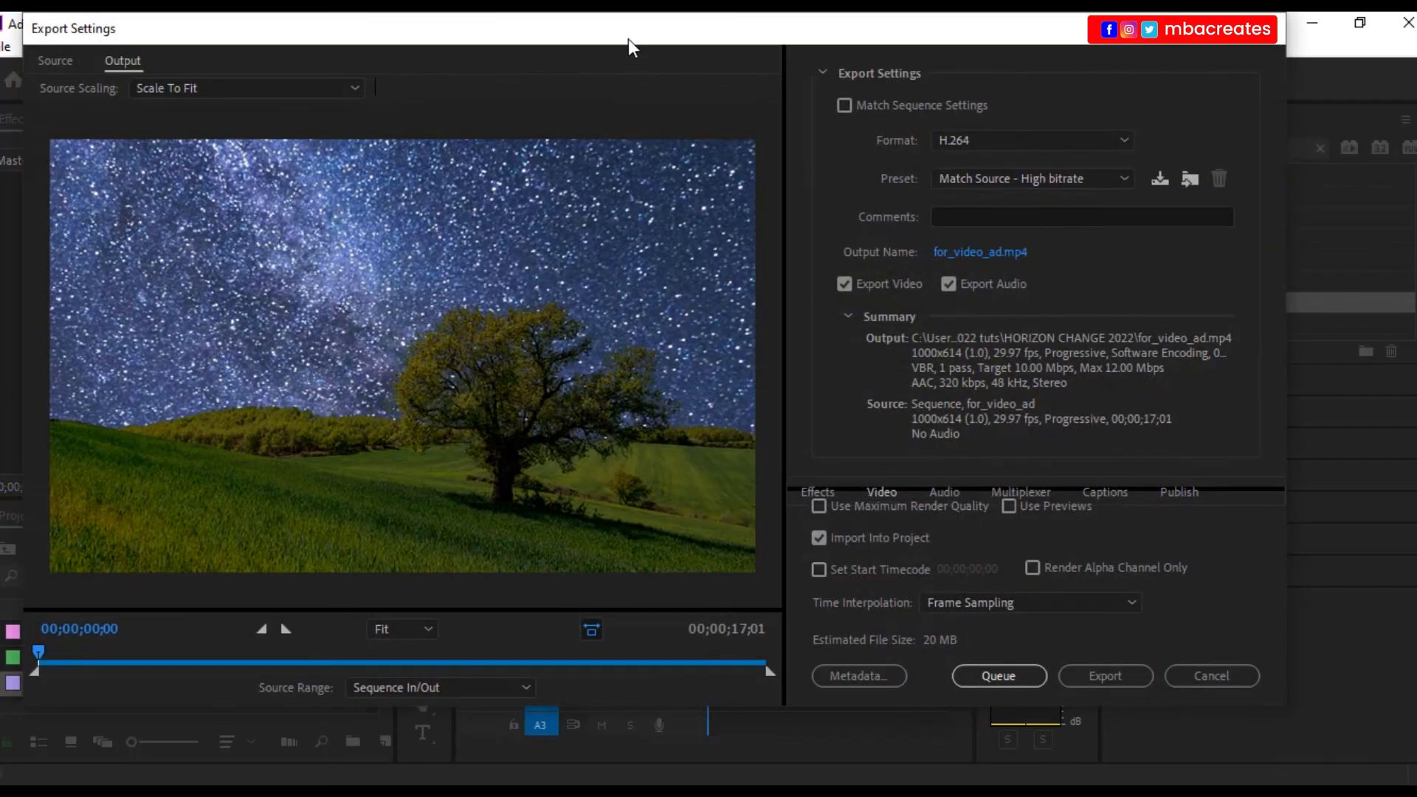
drag(636, 34, 725, 52)
click(1218, 160)
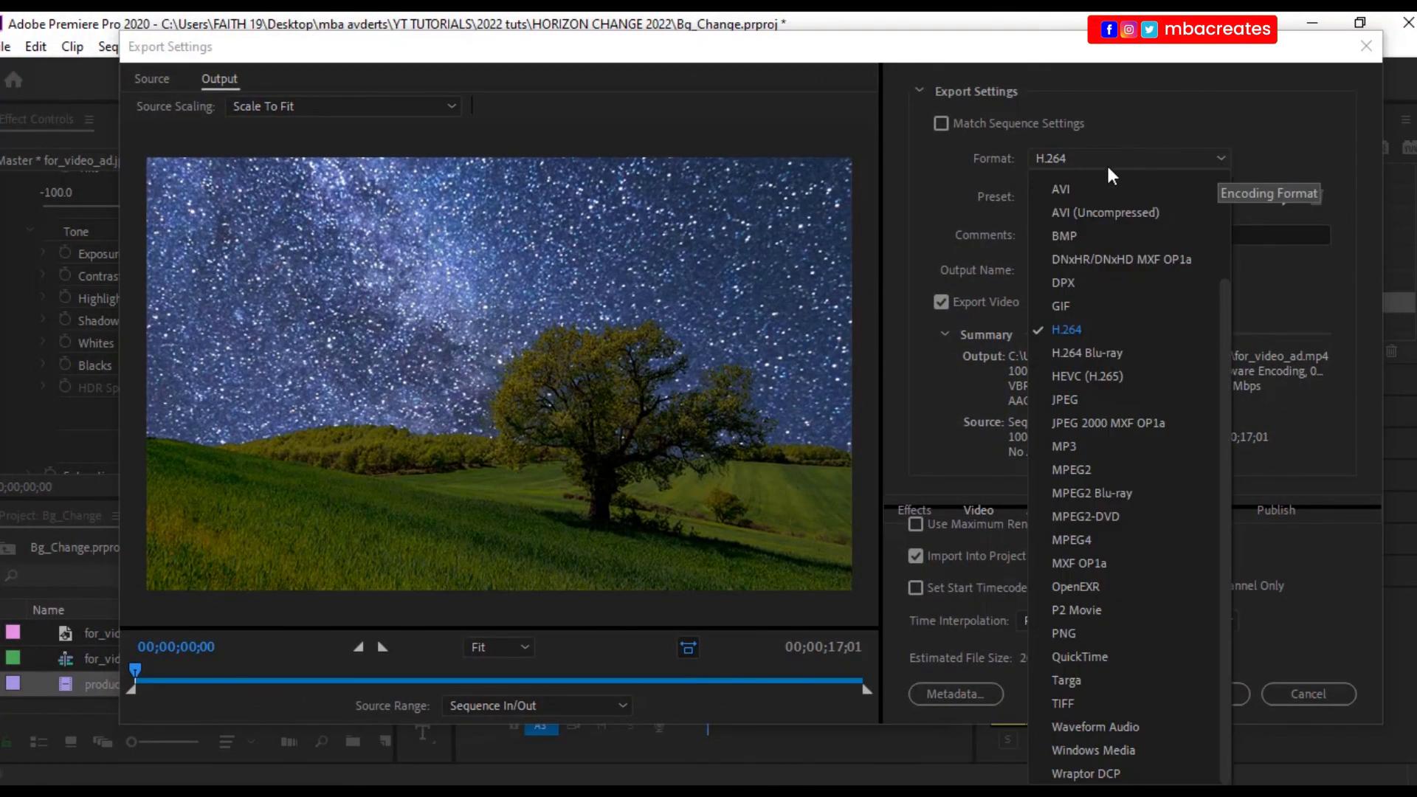
click(1150, 155)
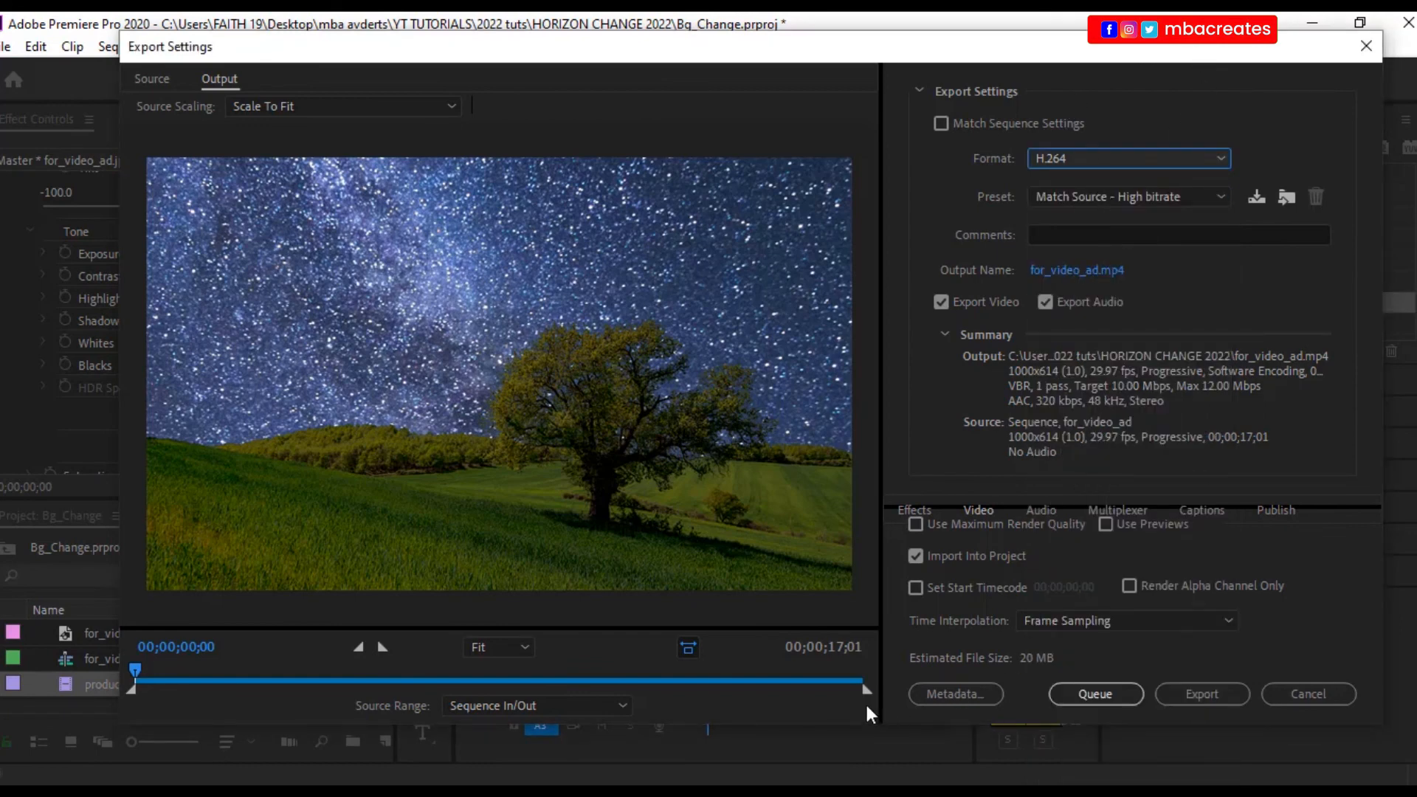
Try shortening the export range to end at 00;00;11;06 and extend it back to the full sequence
drag(865, 690, 843, 699)
drag(690, 679, 506, 678)
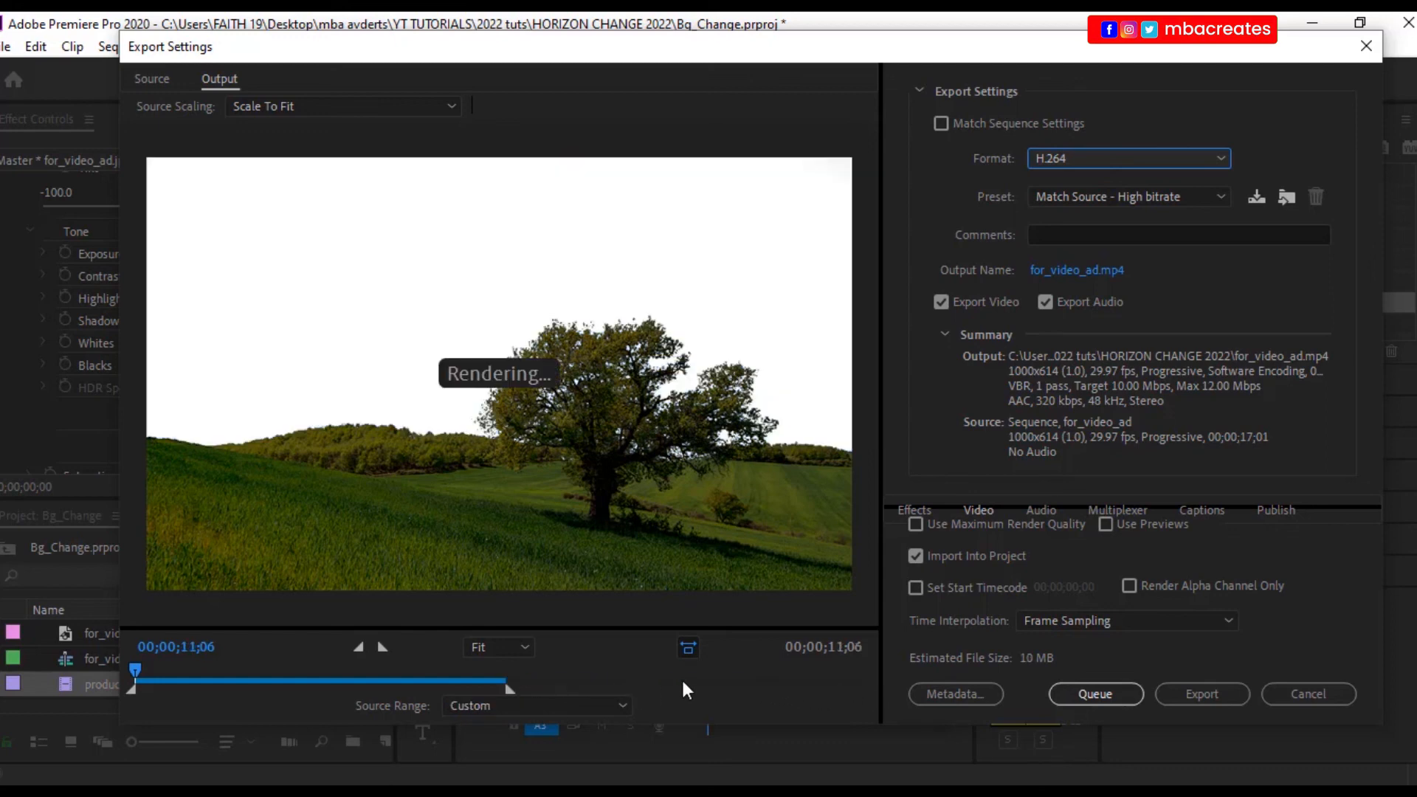
drag(727, 690, 892, 693)
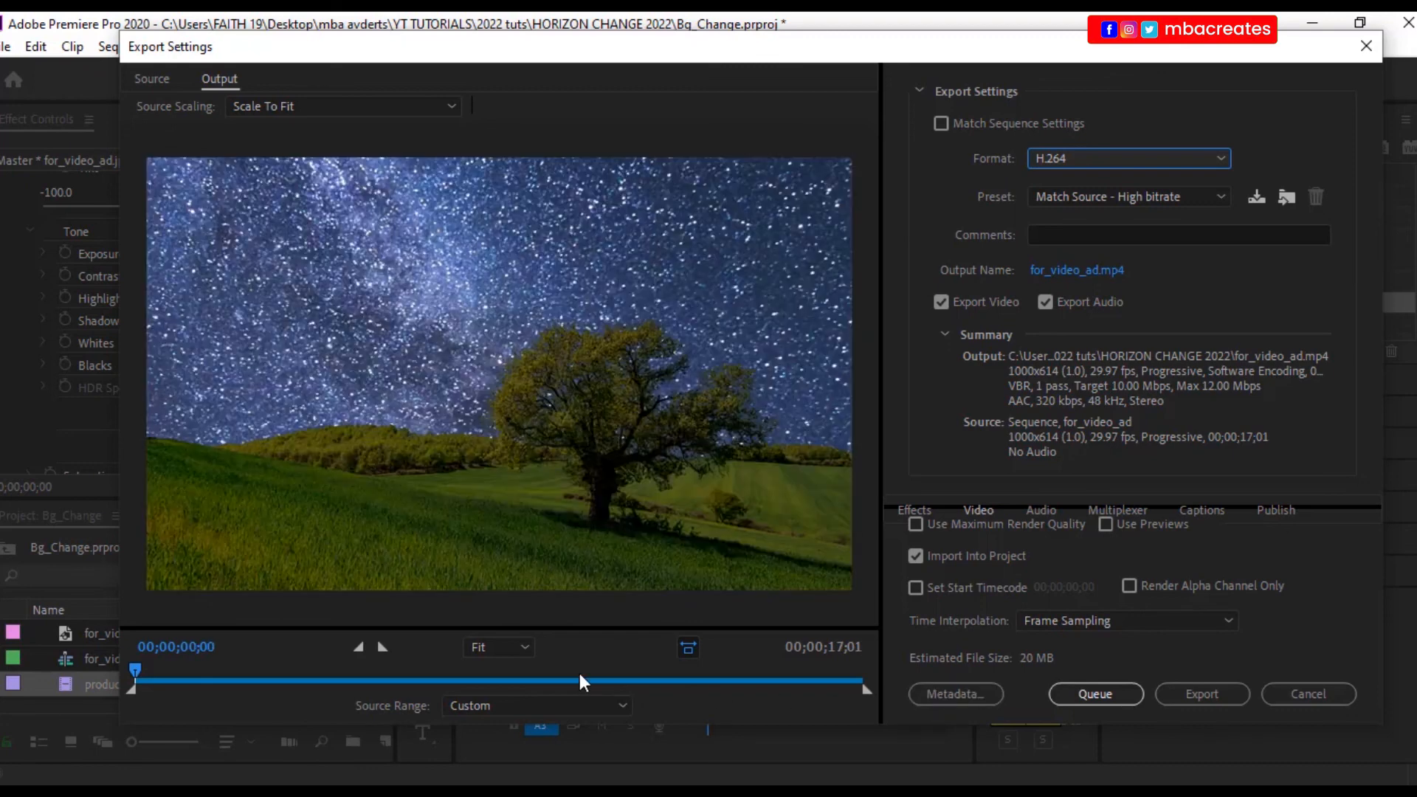